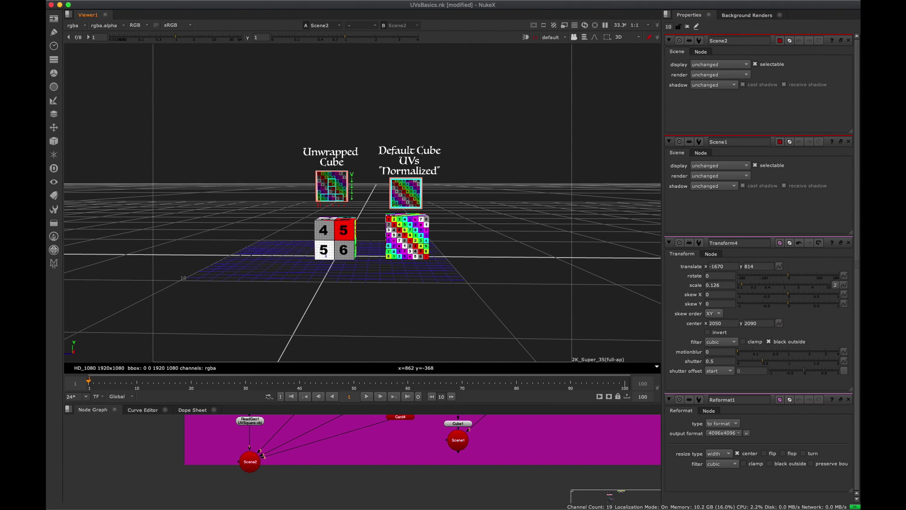
- Enlarge the node graph area beneath the 3D viewer and bring the Cube Render and Ivy backdrops into view
middle_click_drag(413, 205, 406, 242)
left_click_drag(417, 310, 374, 347, "ctrl")
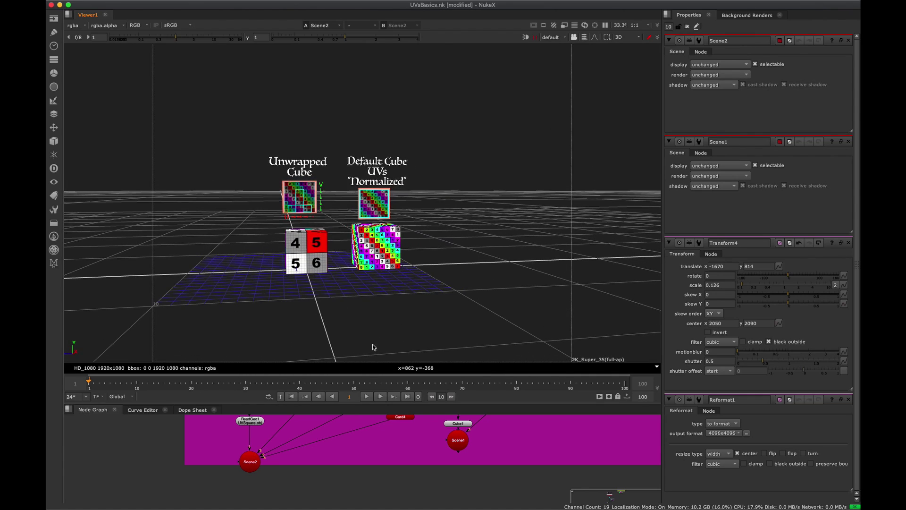
left_click_drag(354, 403, 396, 250)
scroll(409, 366, "down", 5)
middle_click_drag(414, 364, 210, 377)
middle_click_drag(424, 350, 384, 379)
scroll(380, 379, "down", 5)
middle_click_drag(443, 405, 469, 336)
middle_click_drag(492, 371, 468, 348)
scroll(281, 367, "up", 5)
middle_click_drag(334, 394, 335, 367)
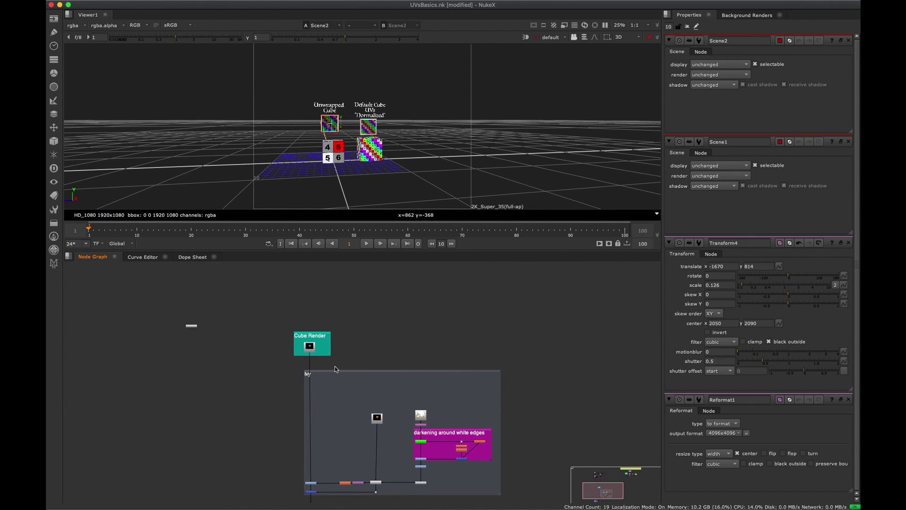
- Display the Cube Render image and the orange cube pass from the Ivy backdrop one after the other in the viewer
key("space")
middle_click_drag(412, 340, 404, 263)
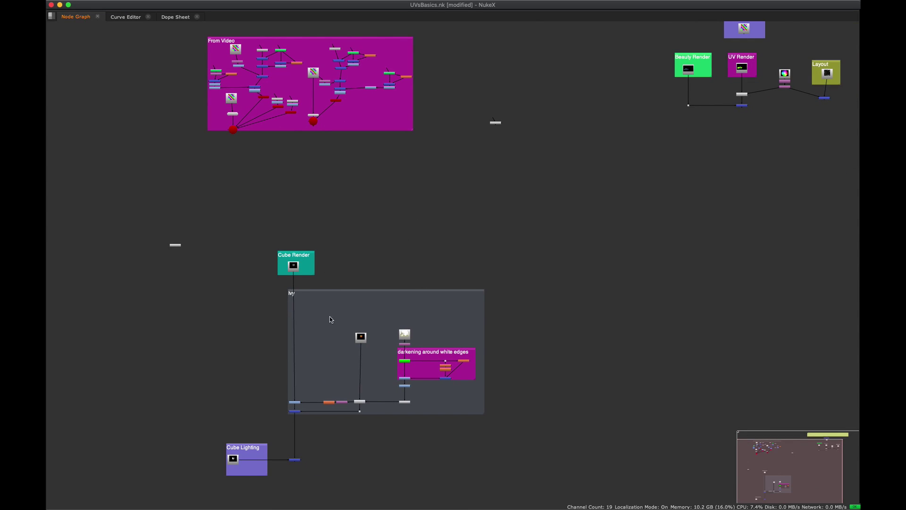
scroll(327, 306, "up", 3)
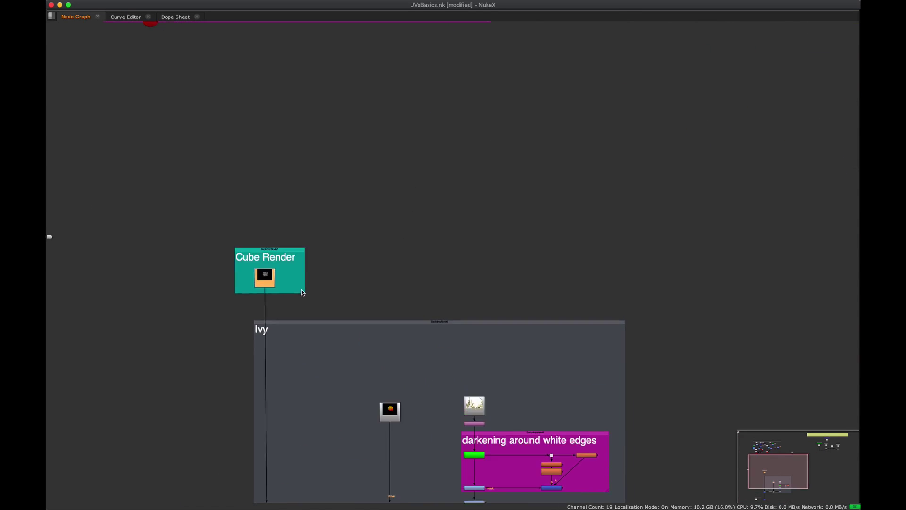
key("space")
key("1")
middle_click_drag(459, 419, 415, 340)
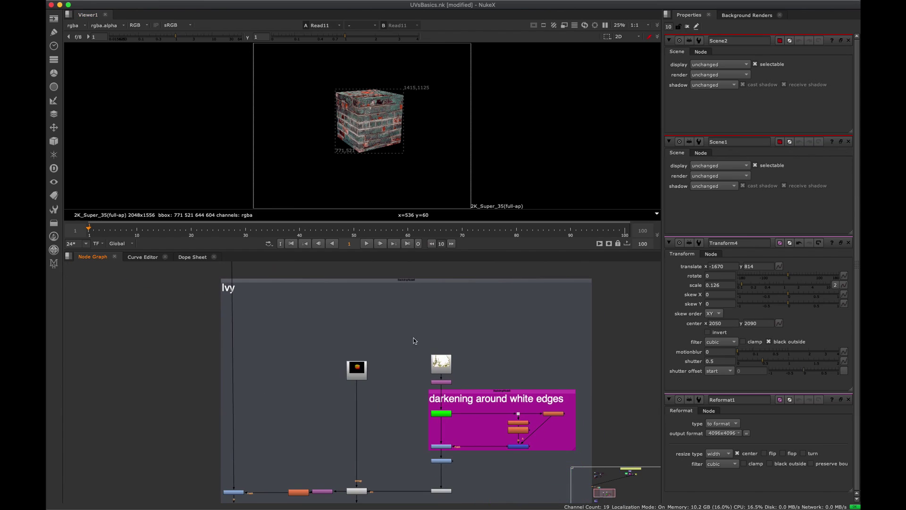
left_click(357, 374)
key("1")
- Display the Beauty Render car image in the viewer and examine it at full-window size
scroll(330, 313, "down", 3)
key("space")
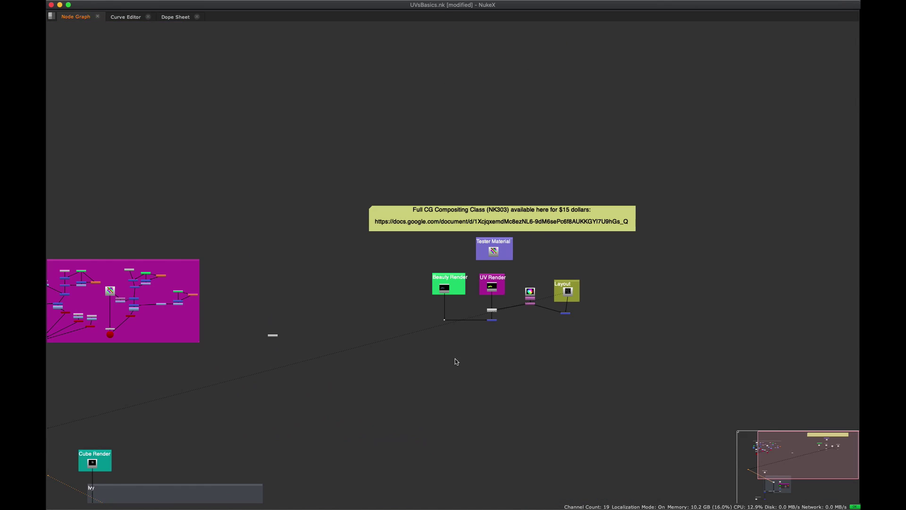
scroll(455, 358, "up", 4)
middle_click_drag(520, 250, 477, 325)
left_click(373, 381)
middle_click_drag(375, 381, 296, 406)
key("space")
key("1")
left_click(243, 439)
scroll(415, 176, "up", 2)
key("space")
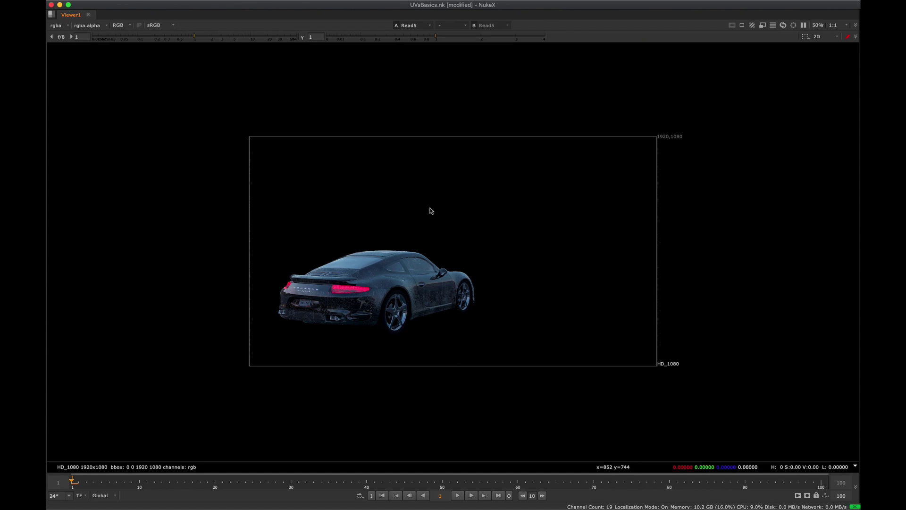
key("space")
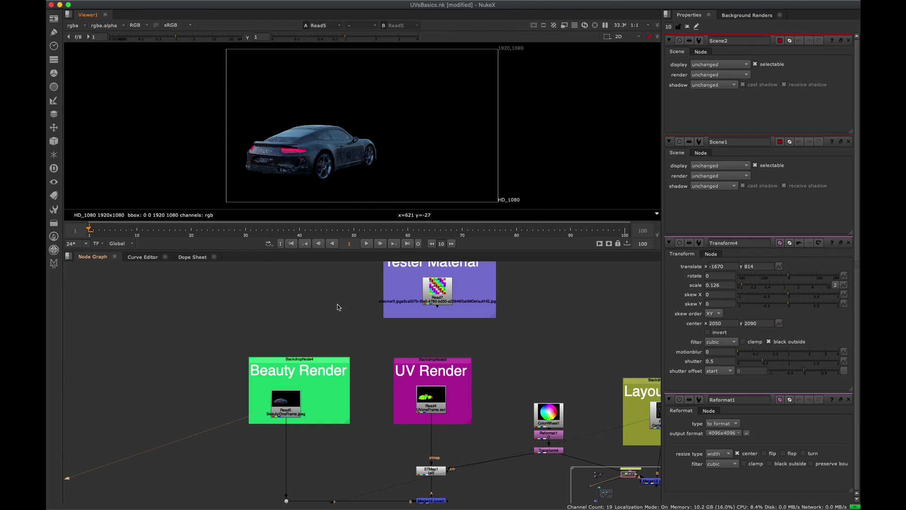
- View the UV Render, its STMap output and the merge over the beauty render one after another in the viewer
left_click(349, 400)
key("1")
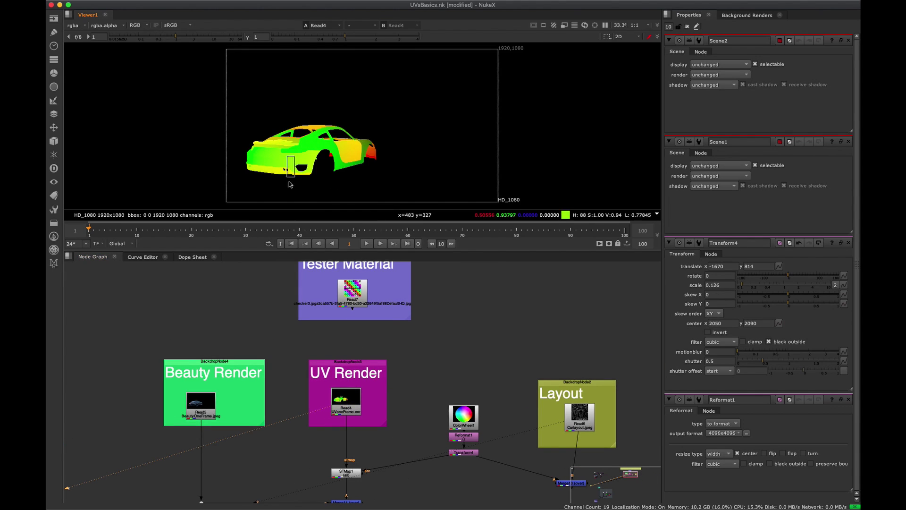
middle_click_drag(385, 461, 342, 371)
left_click(307, 383)
key("1")
left_click(307, 414)
key("1")
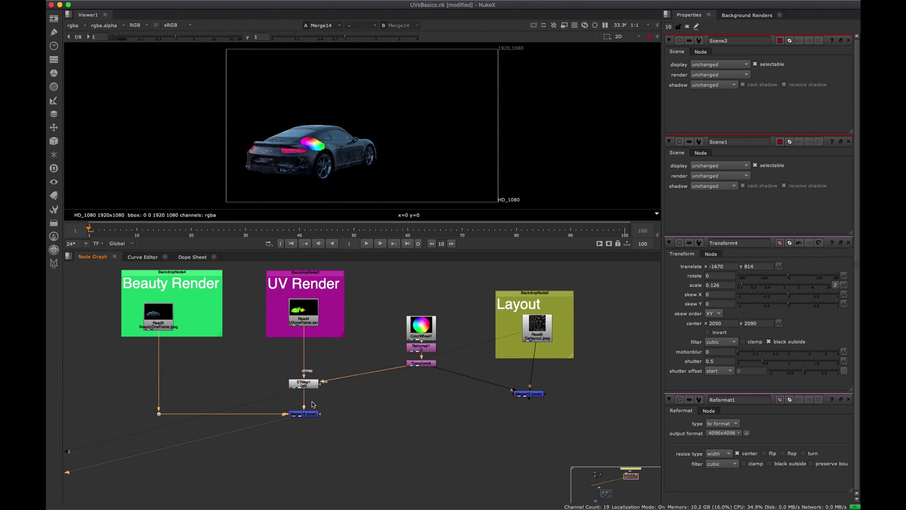
- Review the whole node graph at full-window size and switch to Maya
scroll(453, 331, "down", 5)
middle_click_drag(217, 406, 394, 310)
key("space")
left_click(403, 333)
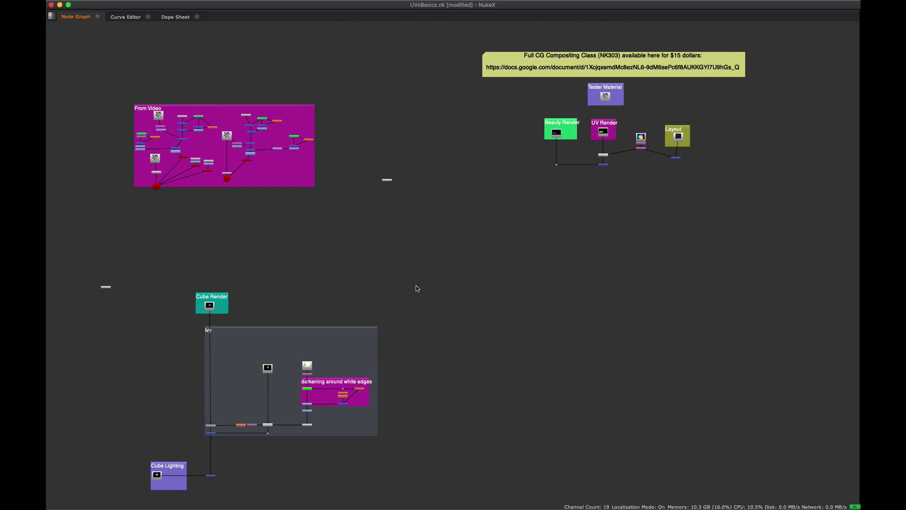
key("super+Tab")
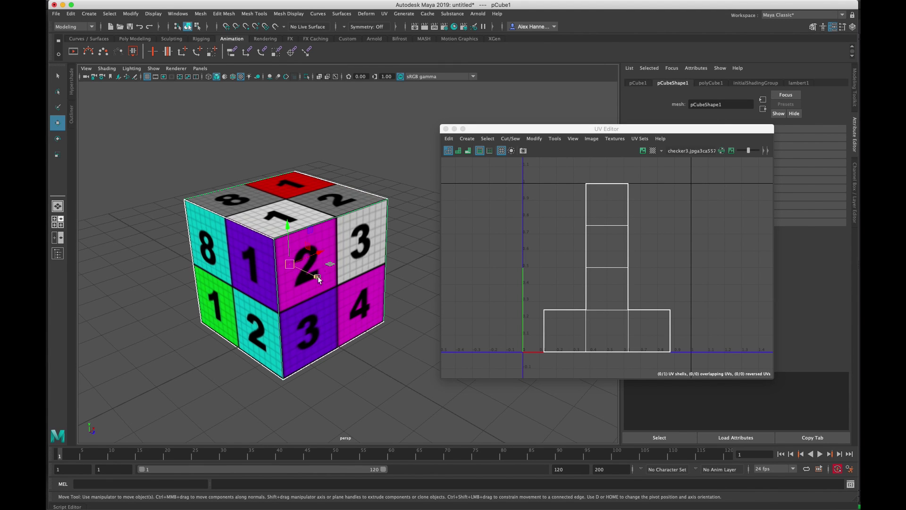
- Examine the numbered checker texture on the cube's faces from several angles
middle_click_drag(329, 315, 327, 305, "alt")
left_click_drag(304, 289, 347, 289, "alt")
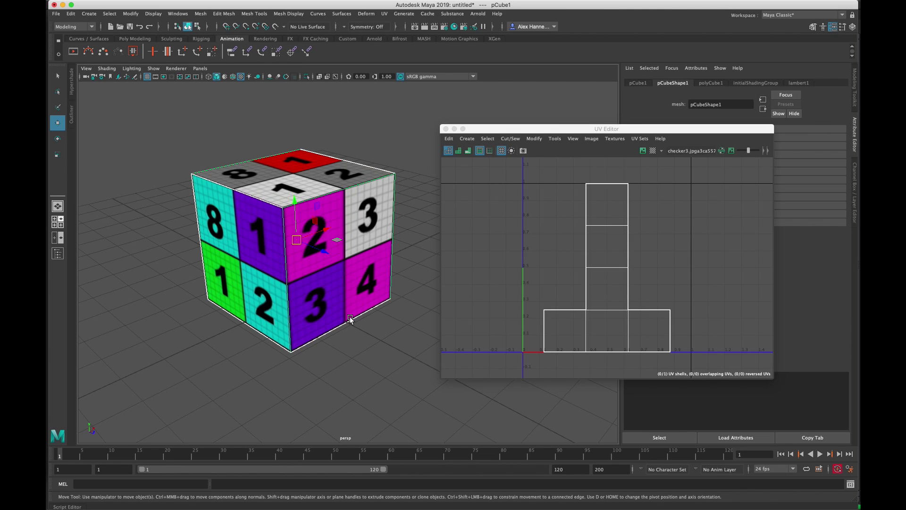
middle_click_drag(313, 268, 326, 282, "alt")
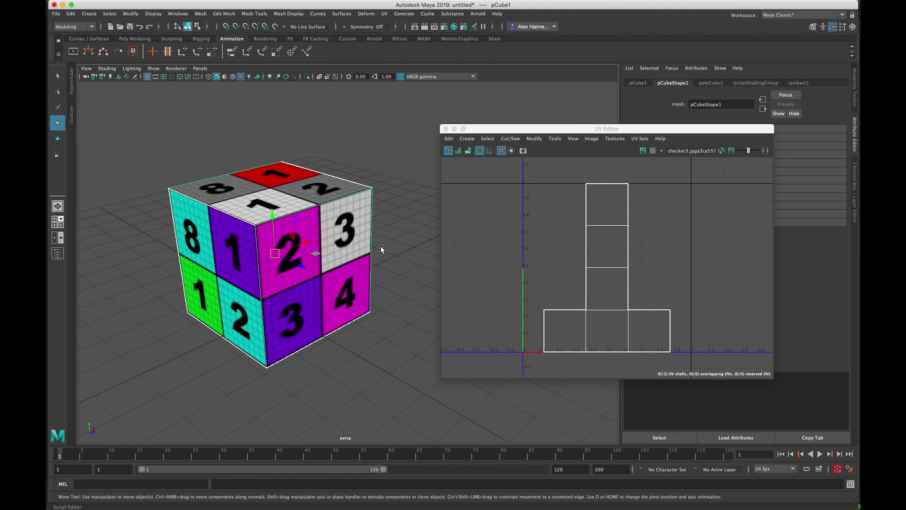
middle_click_drag(341, 258, 378, 257, "alt")
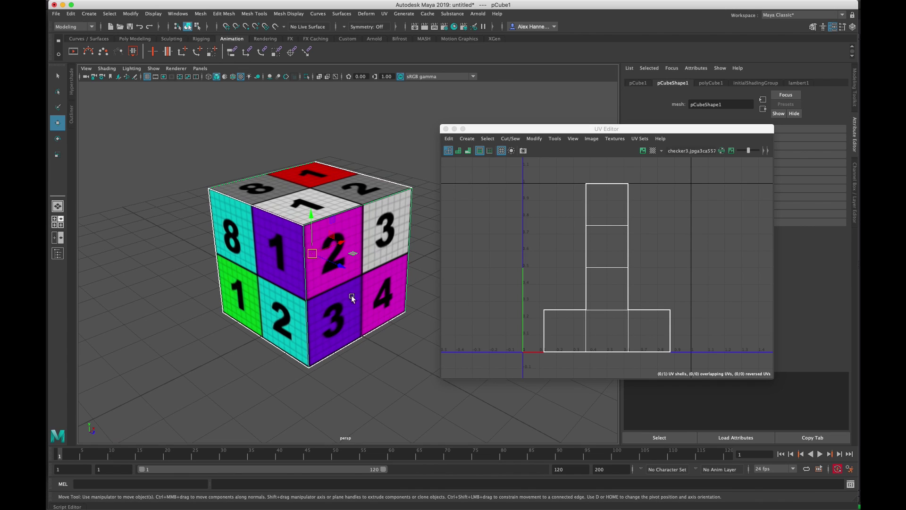
middle_click_drag(346, 213, 327, 227, "alt")
left_click_drag(327, 227, 396, 256, "alt")
middle_click_drag(389, 254, 377, 231, "alt")
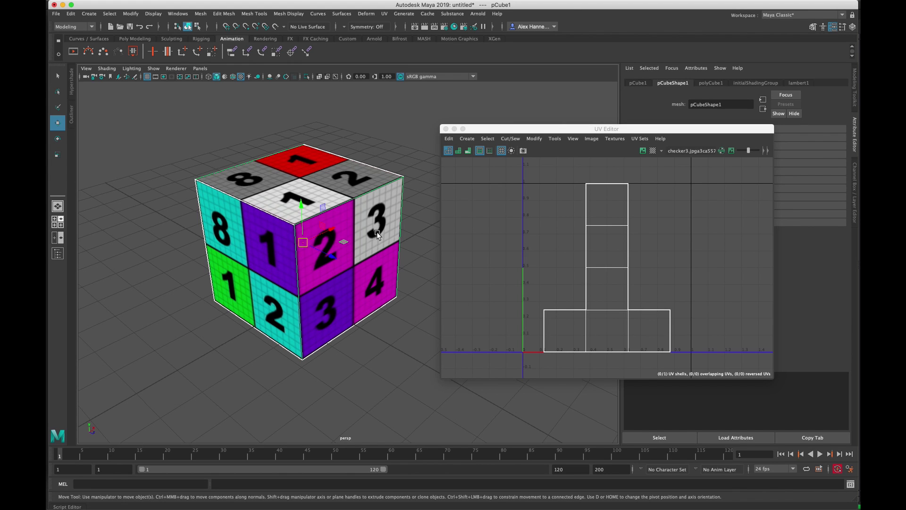
left_click_drag(376, 231, 411, 174, "alt")
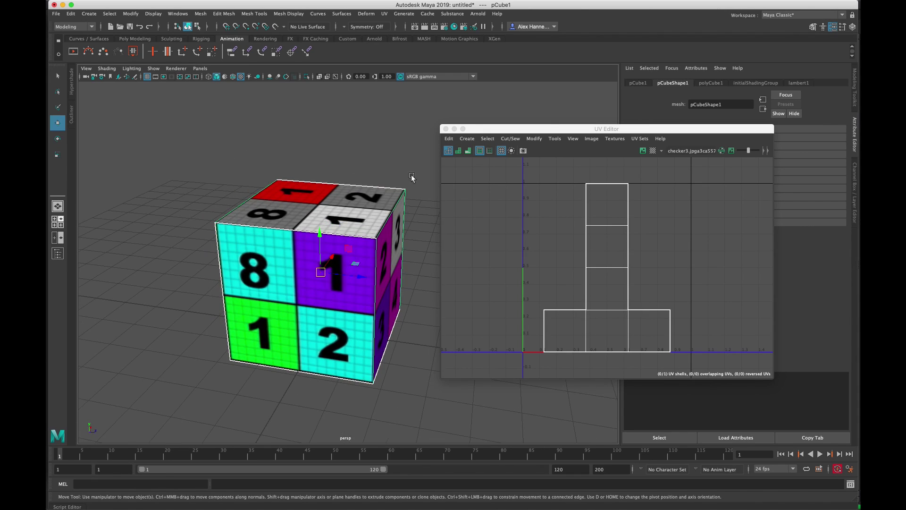
- Deselect the cube, inspect its faces without the selection, and reselect it to show its UV layout
left_click(346, 181)
left_click_drag(259, 221, 231, 233, "alt")
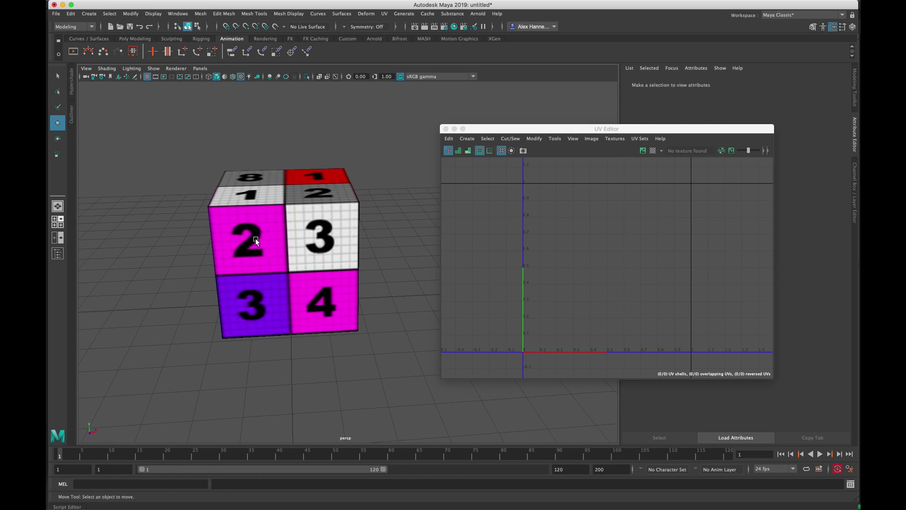
left_click_drag(297, 243, 250, 169, "alt")
left_click(356, 246)
left_click_drag(270, 219, 342, 248, "alt")
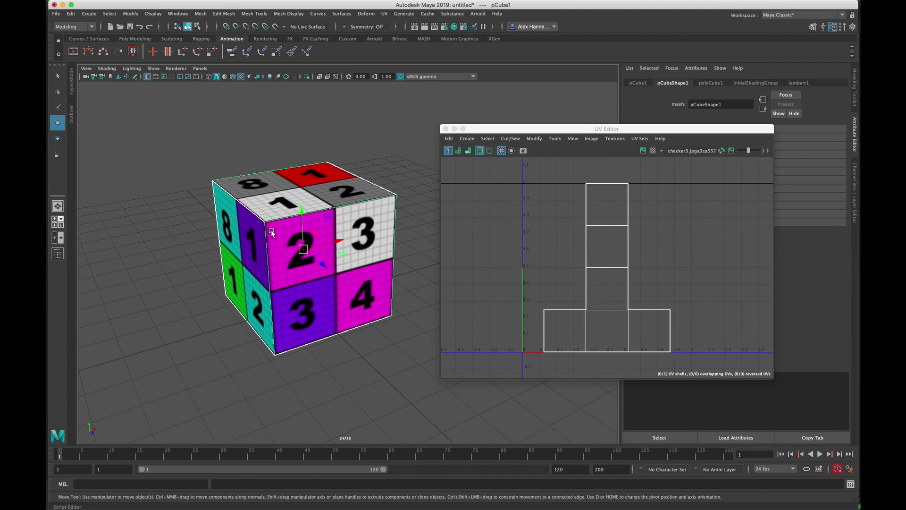
mouse_move(336, 211)
left_mouse_down("alt")
mouse_move(410, 211)
mouse_move(345, 225)
left_mouse_up("alt")
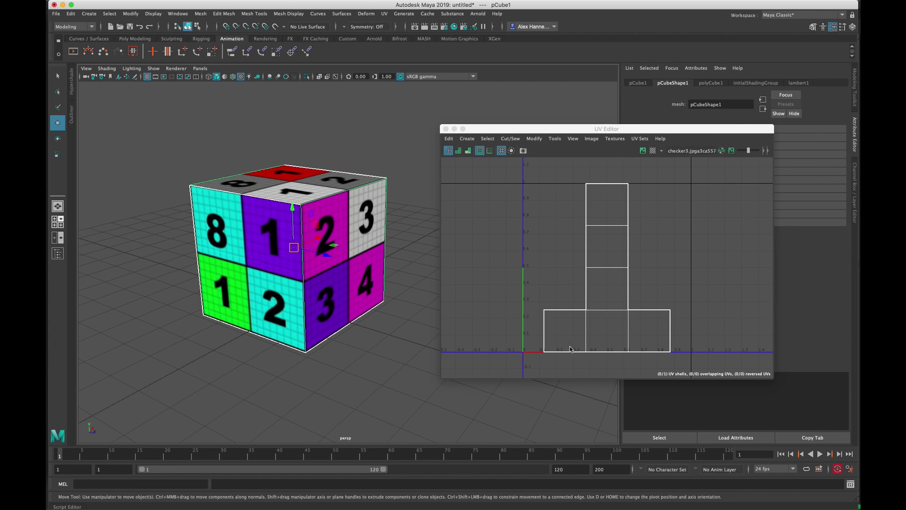
- Show the checker texture image and shaded UV shells behind the cube's layout in the UV Editor
left_click(642, 150)
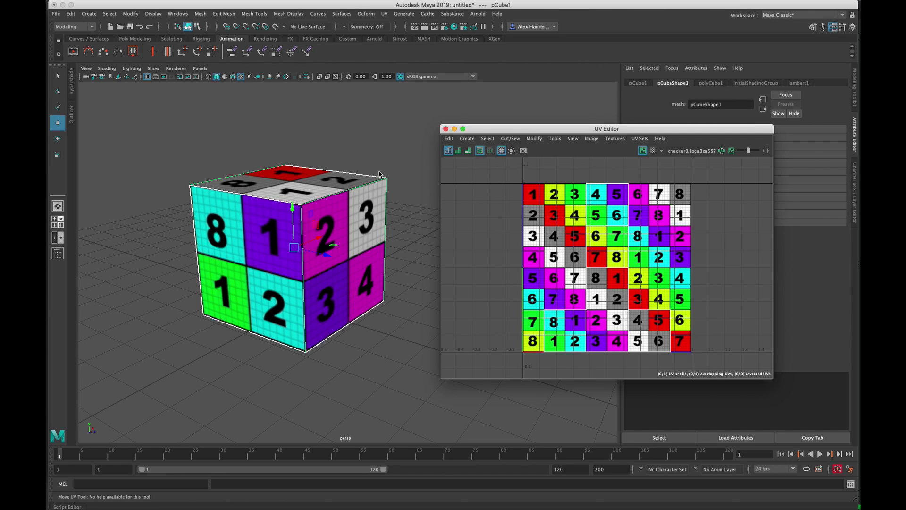
left_click_drag(391, 217, 322, 229, "alt")
left_click(459, 151)
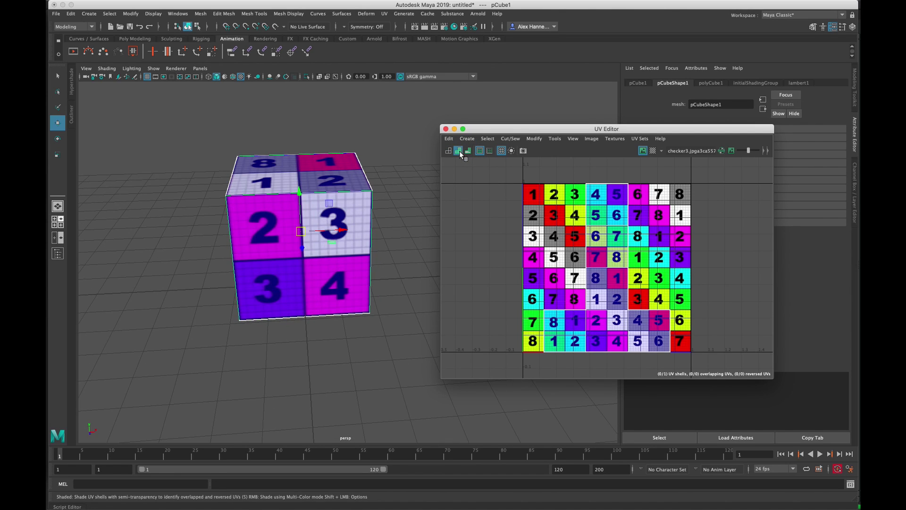
- Switch the cube to face selection and select its top face
middle_click_drag(342, 222, 351, 245, "alt")
right_click_drag(349, 194, 351, 214)
left_click(336, 200)
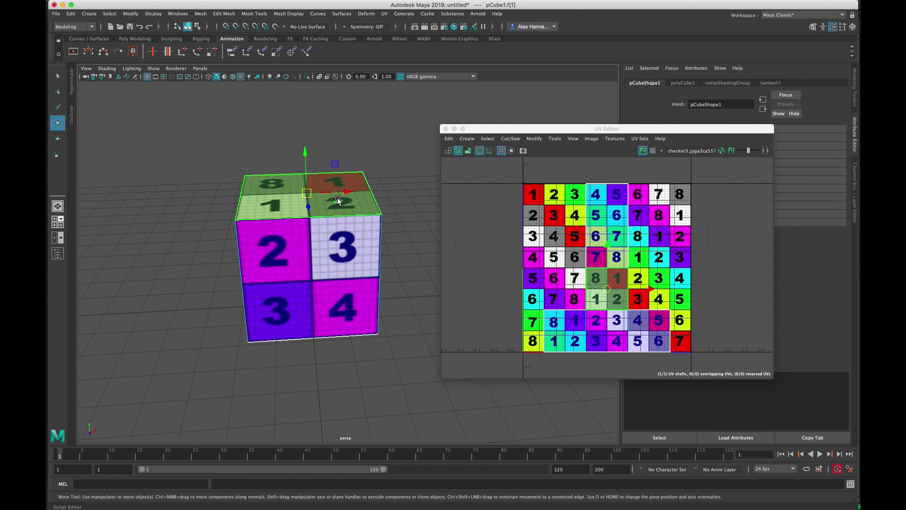
middle_click_drag(305, 213, 346, 224, "alt")
left_click_drag(347, 223, 377, 236, "alt")
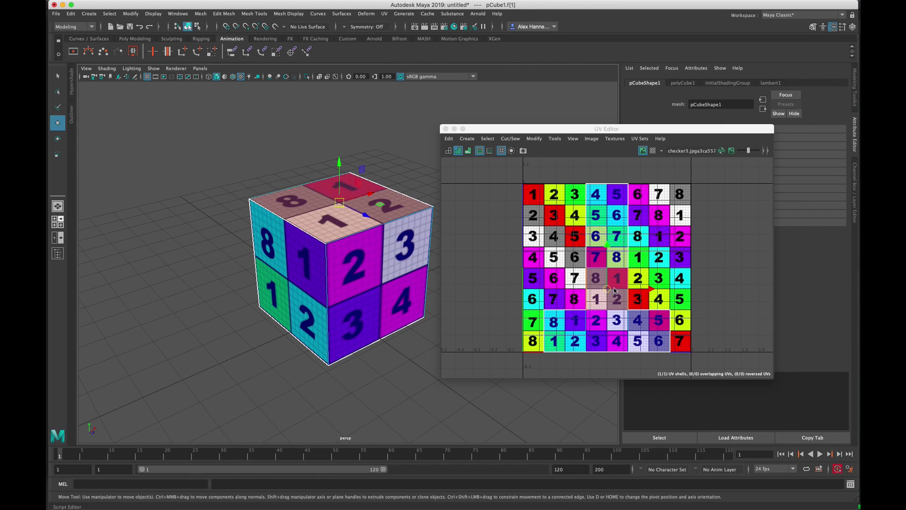
- Try moving the top face's UVs by about -0.115 in U in the UV Editor, and undo the move
left_click(588, 277)
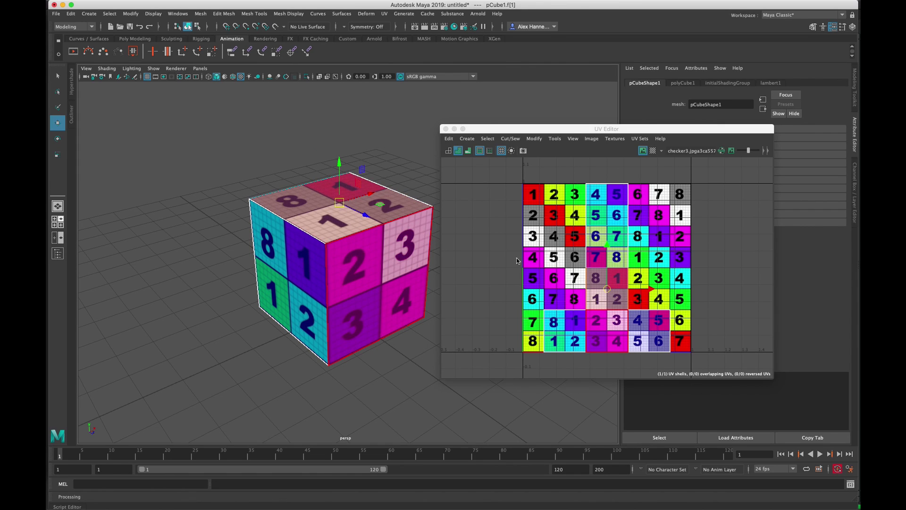
mouse_move(612, 286)
right_mouse_down("alt")
mouse_move(601, 293)
mouse_move(602, 273)
right_mouse_up("alt")
left_click_drag(390, 225, 339, 258, "alt")
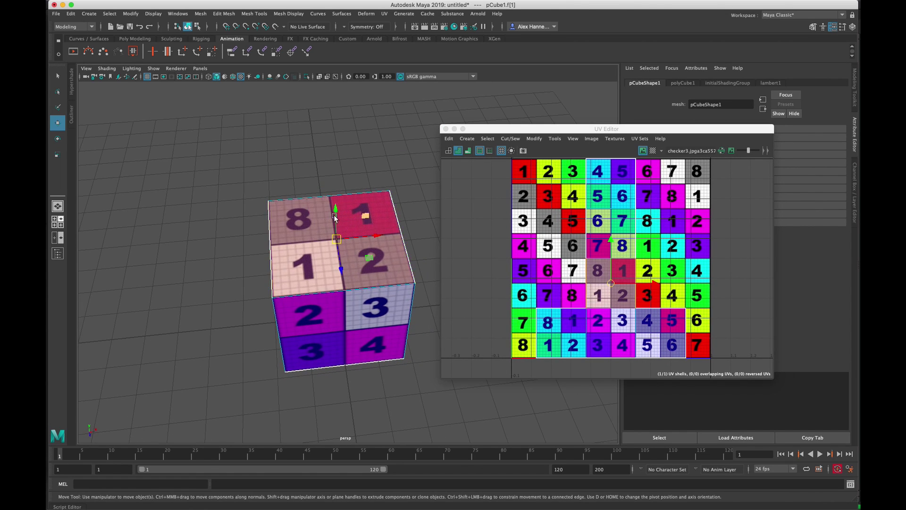
left_click_drag(358, 218, 361, 170, "alt")
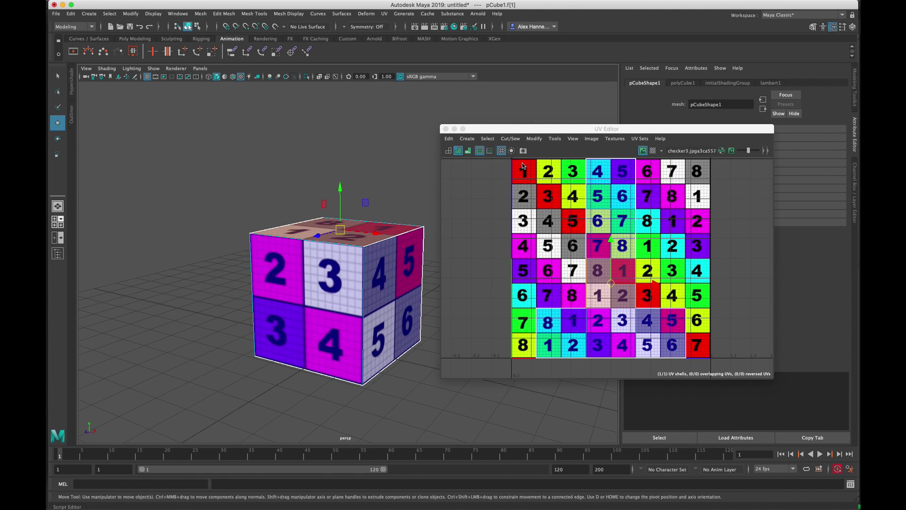
left_click_drag(334, 246, 376, 241, "alt")
left_click_drag(656, 285, 633, 285)
key("super+z")
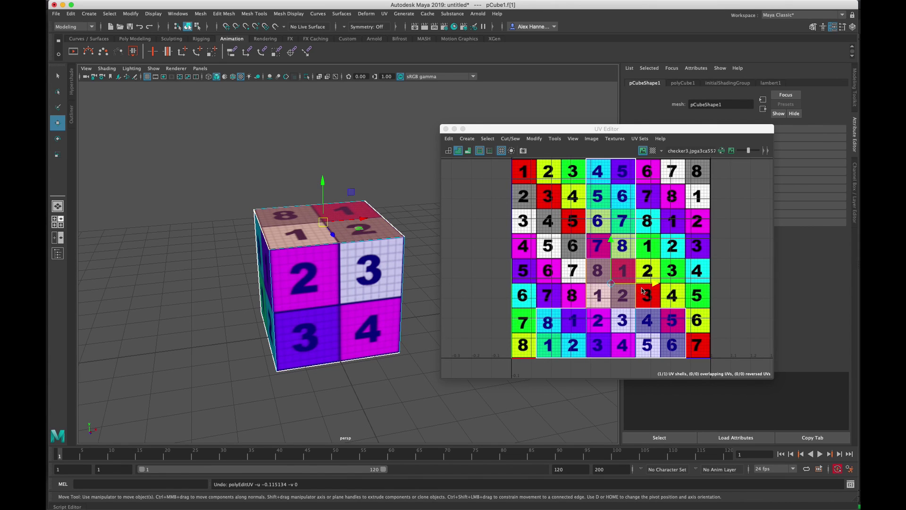
- Move the top face's UVs two checker squares in the positive U direction, onto the 2-3 and 3-4 squares
left_click_drag(656, 285, 704, 286)
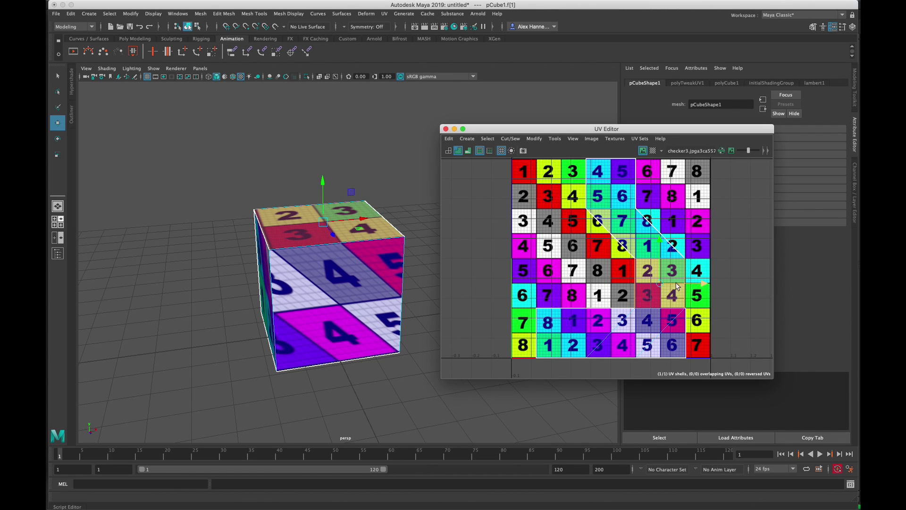
left_click_drag(320, 235, 353, 238, "alt")
left_click(320, 241)
- Examine the cube's skewed front face and its UV layout with the texture image temporarily hidden in the UV Editor
middle_click_drag(449, 277, 418, 260, "alt")
left_click_drag(418, 258, 326, 276, "alt")
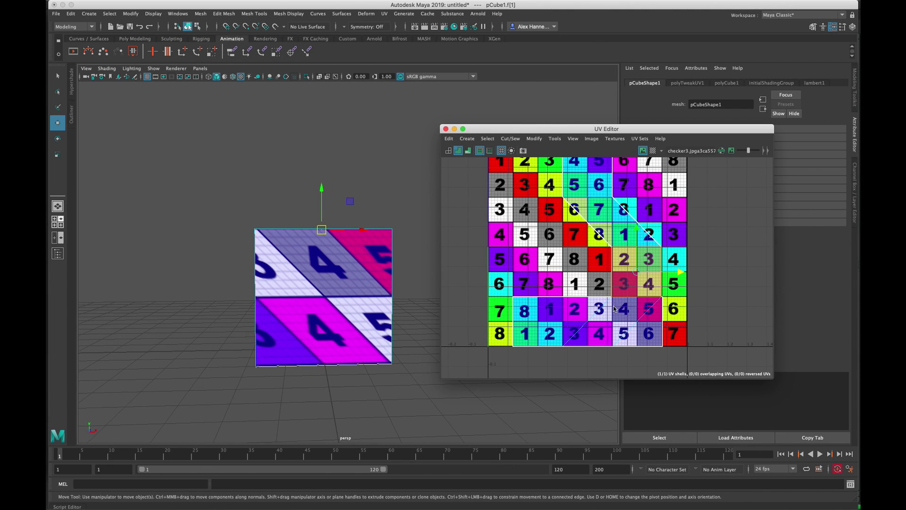
left_click(642, 151)
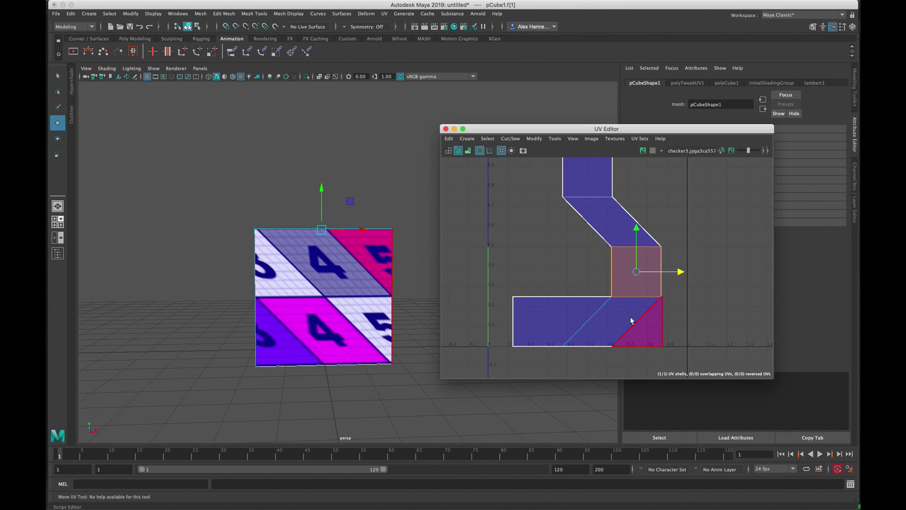
left_click(643, 150)
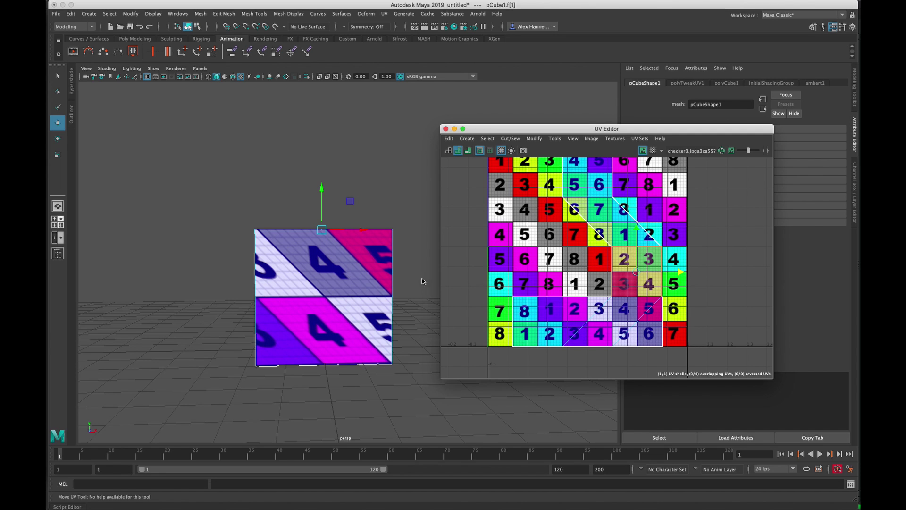
- Move the top face's UVs back two checker squares in U onto the 8-1 and 1-2 squares, and inspect the cube
left_click_drag(337, 296, 629, 311, "alt")
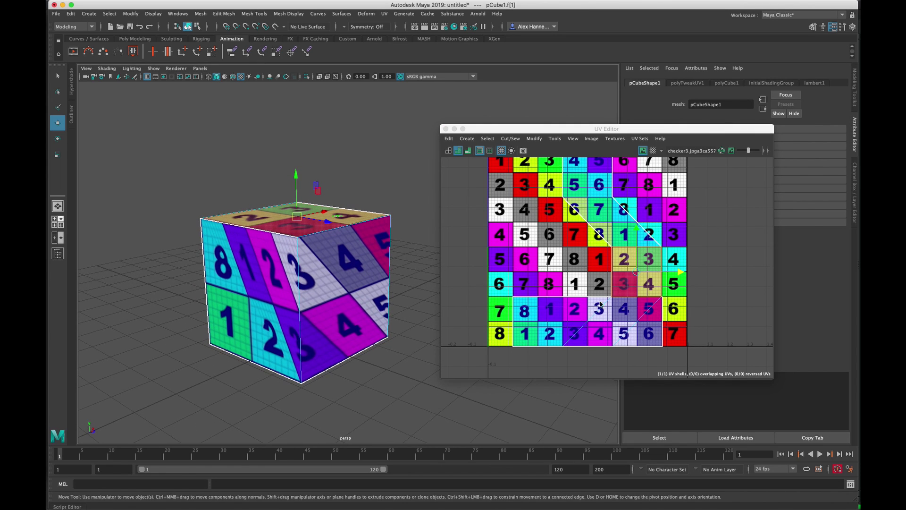
left_click_drag(682, 274, 633, 270)
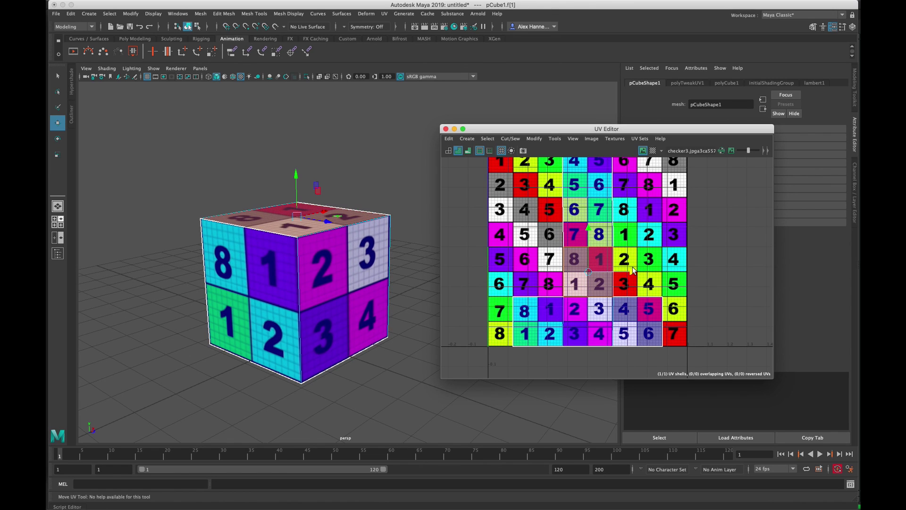
left_click_drag(258, 257, 165, 259, "alt")
middle_click_drag(165, 258, 336, 292, "alt")
right_click_drag(336, 292, 331, 292, "alt")
left_click_drag(331, 292, 377, 269, "alt")
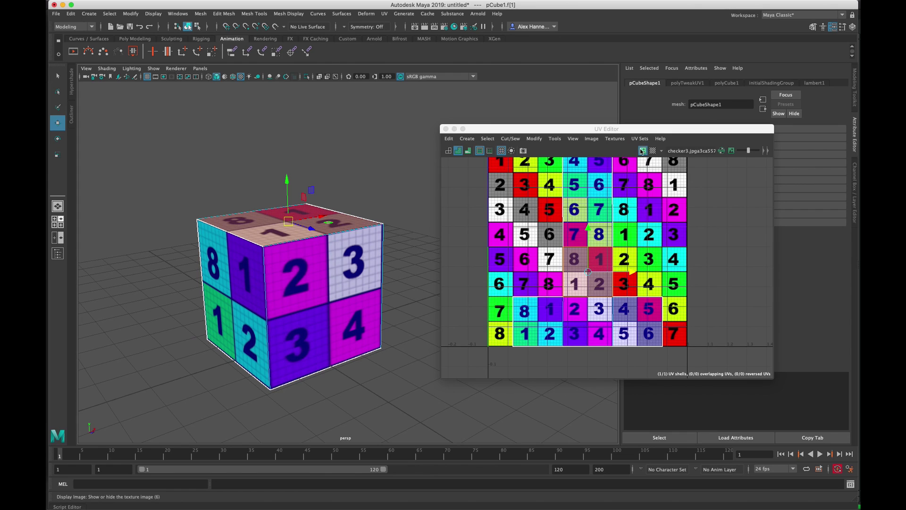
- Hide the texture image in the UV Editor and examine the cube's unwrapped UV layout beside the textured cube
left_click(642, 151)
right_click_drag(688, 231, 641, 235, "alt")
middle_click_drag(641, 235, 610, 260, "alt")
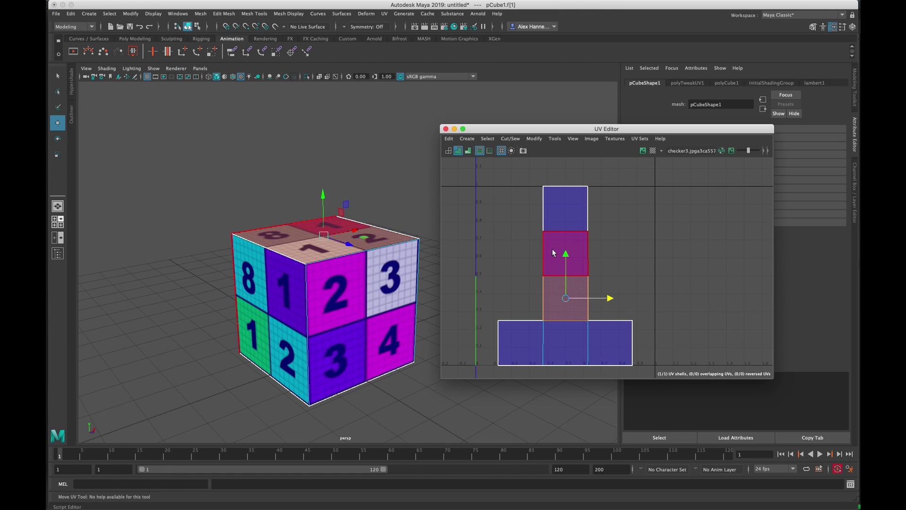
left_click_drag(414, 290, 394, 253, "alt")
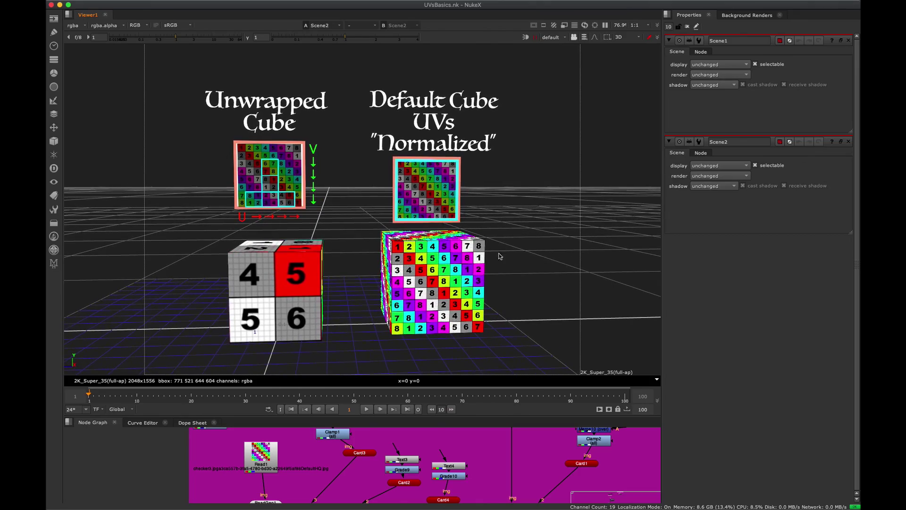
- Switch to Nuke and compare the unwrapped cube with the default cube in the 3D scene
left_click_drag(495, 254, 477, 210, "ctrl")
left_click_drag(396, 249, 380, 171, "ctrl")
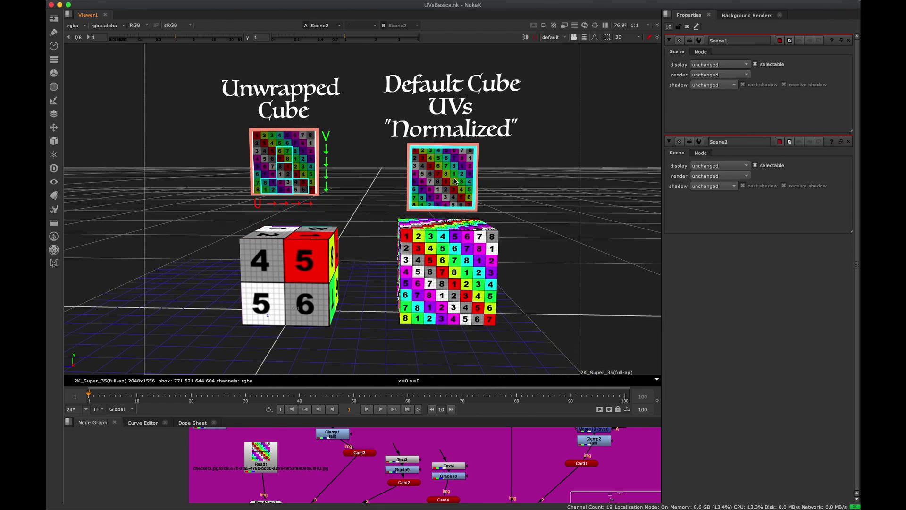
left_click_drag(355, 261, 291, 118, "ctrl")
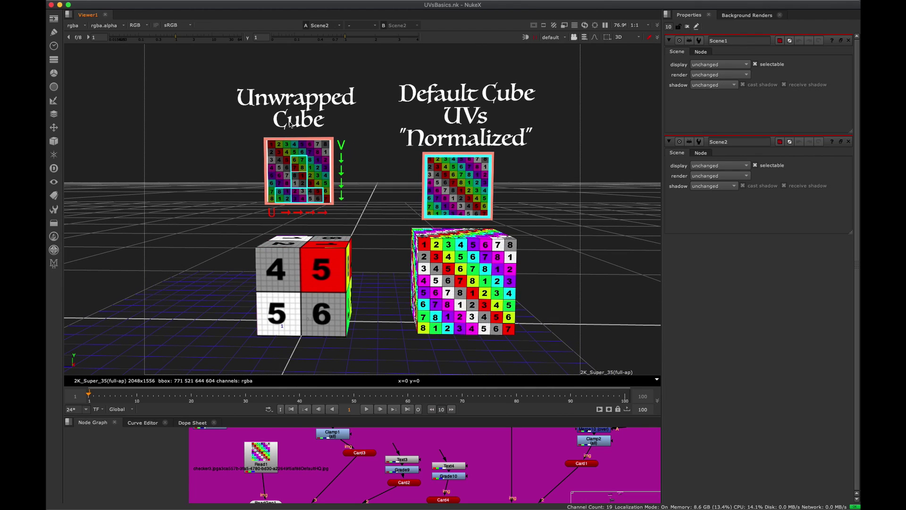
left_click(327, 261)
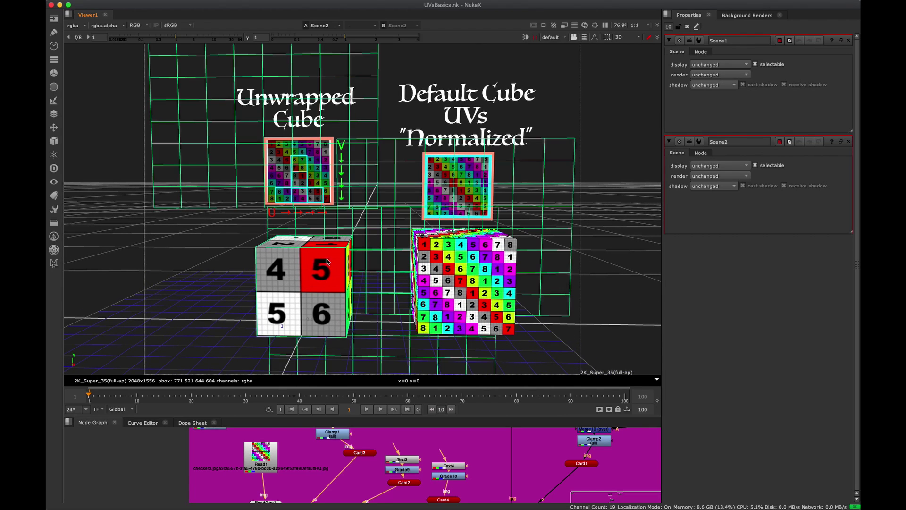
left_click(169, 289)
- Examine the unwrapped cube's UV outline on the checker map against the numbers on its top face
mouse_move(317, 270)
left_mouse_down("super")
mouse_move(384, 269)
mouse_move(302, 265)
left_mouse_up("super")
scroll(333, 231, "up", 6)
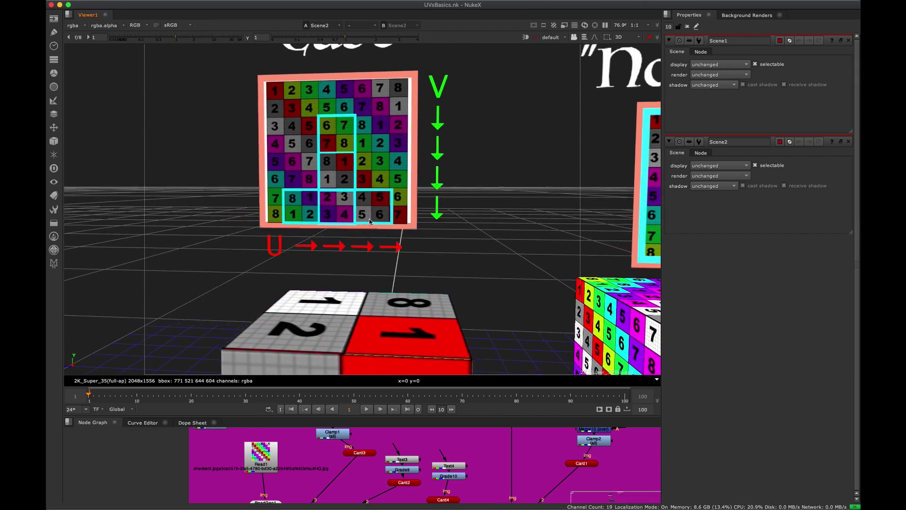
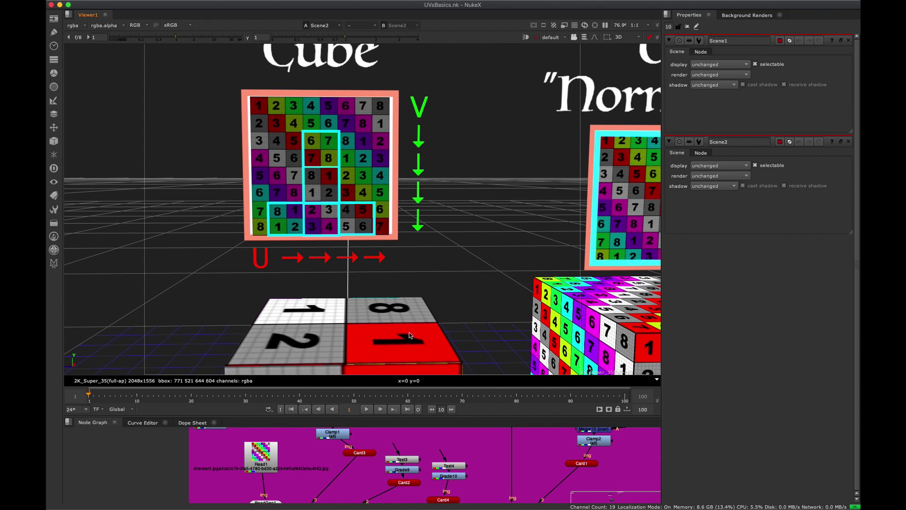
left_click_drag(372, 287, 391, 273, "alt")
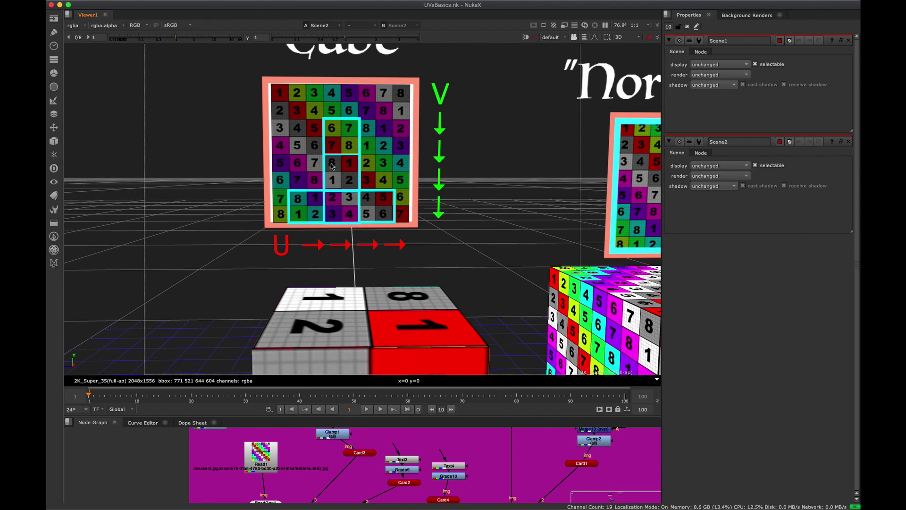
left_click_drag(348, 175, 433, 198, "ctrl")
left_click_drag(472, 285, 372, 266, "ctrl")
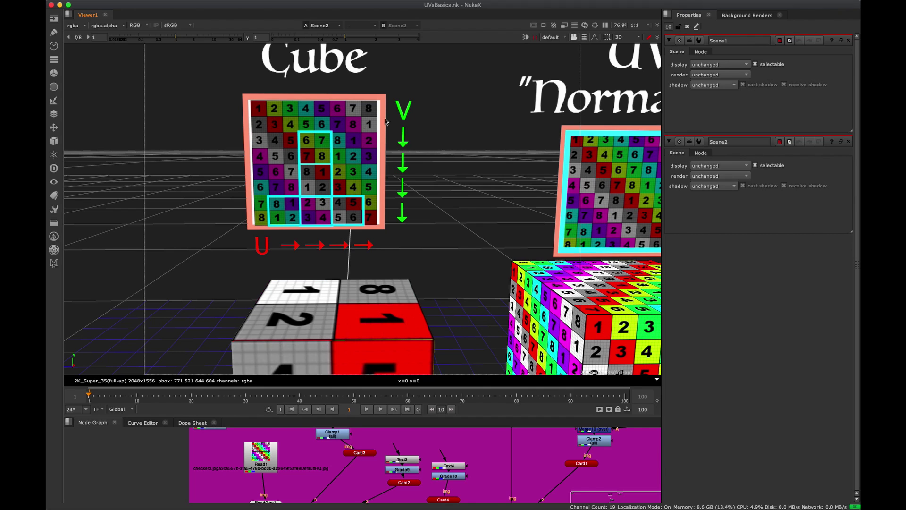
scroll(386, 233, "down", 3)
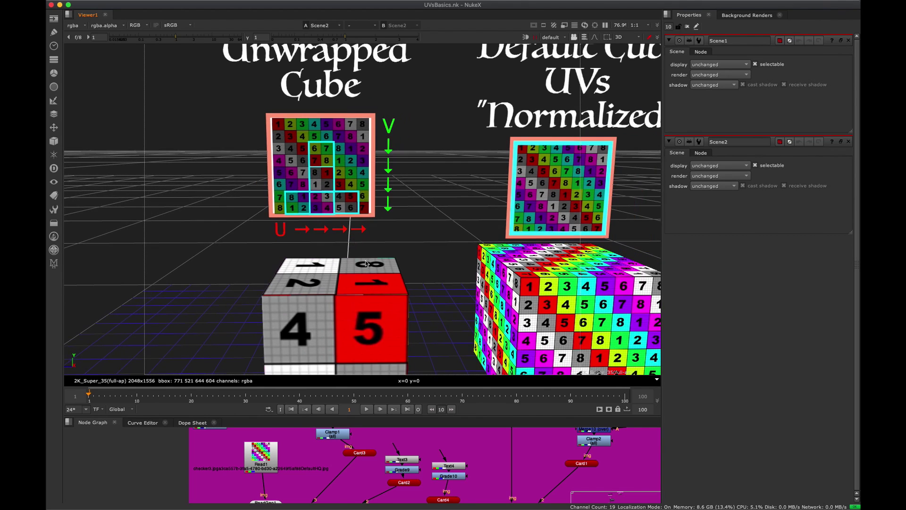
scroll(263, 105, "up", 3)
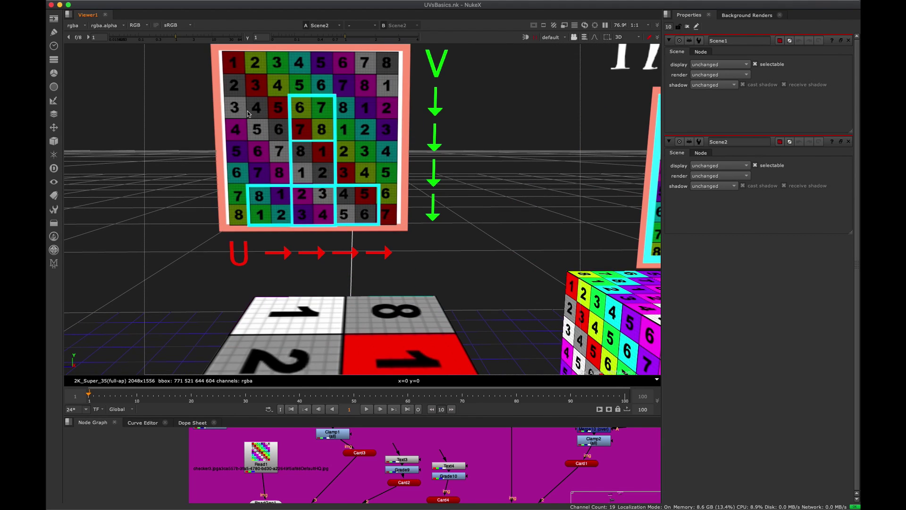
scroll(349, 222, "down", 3)
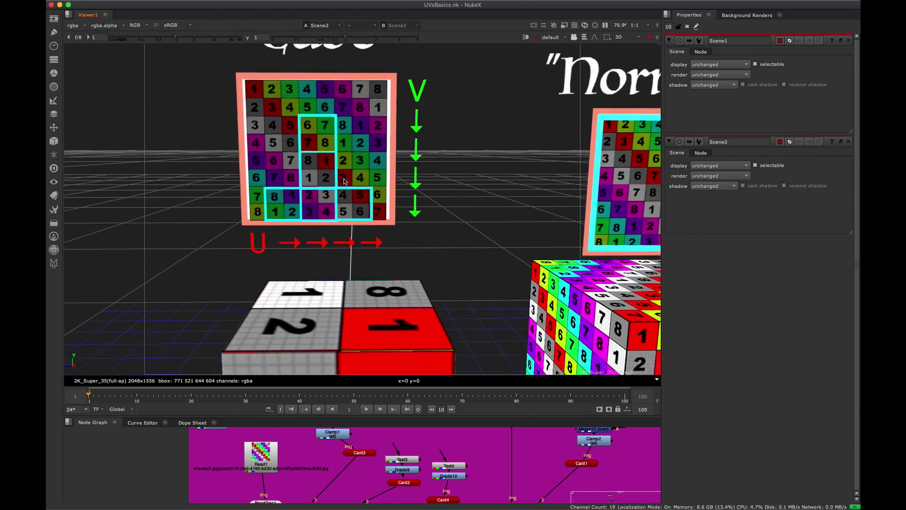
- Examine the default cube's faces and compare them with its normalized UV checker map
left_click_drag(417, 254, 366, 188, "super")
mouse_move(362, 289)
left_mouse_down("alt")
mouse_move(369, 272)
mouse_move(376, 282)
left_mouse_up("alt")
left_click_drag(410, 252, 282, 227, "super")
left_click_drag(371, 203, 424, 146, "alt")
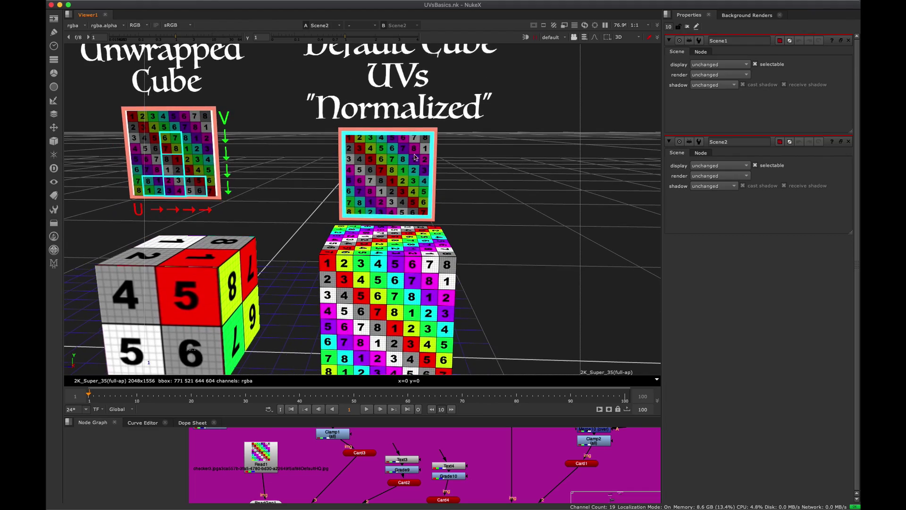
scroll(411, 219, "down", 5)
left_click_drag(378, 216, 334, 150, "ctrl")
scroll(420, 198, "up", 5)
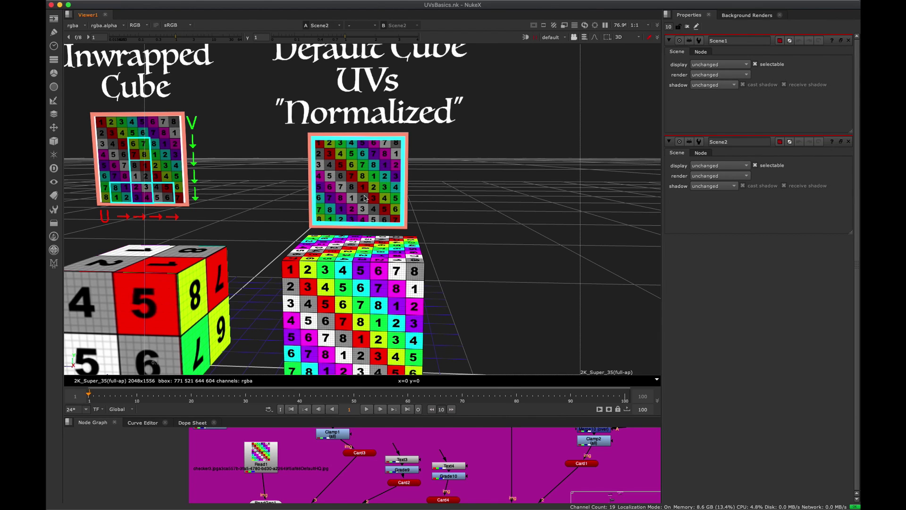
left_click_drag(367, 284, 465, 301, "ctrl")
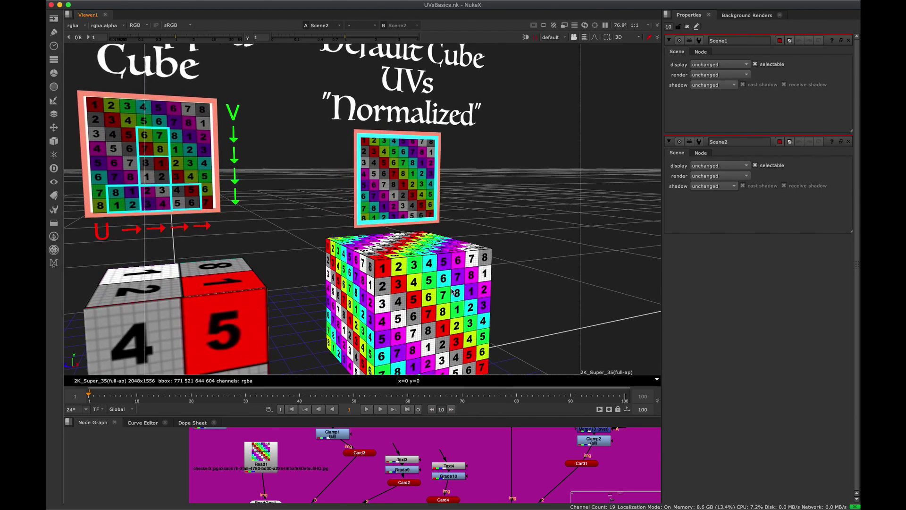
left_click_drag(413, 282, 337, 183, "ctrl")
left_click_drag(342, 301, 368, 214, "ctrl")
left_click_drag(454, 248, 328, 247, "ctrl")
left_click_drag(321, 285, 355, 164, "ctrl")
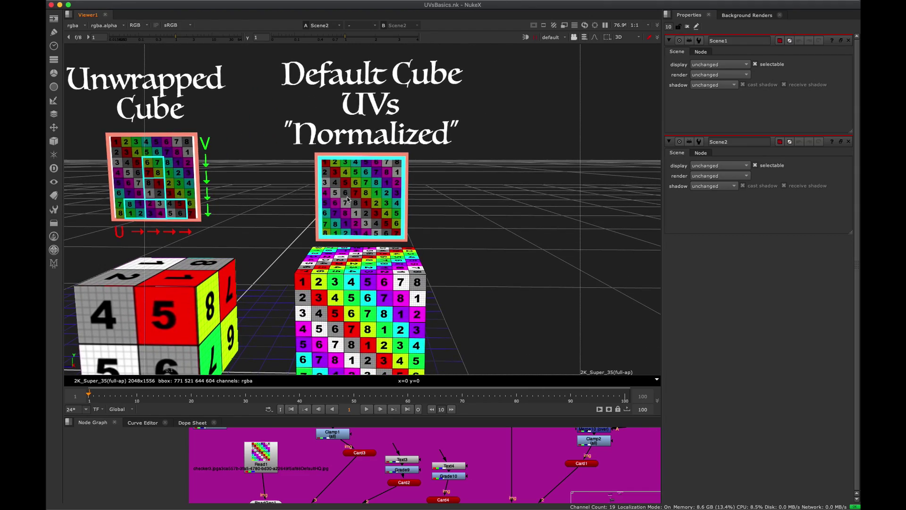
left_click_drag(395, 194, 376, 197, "ctrl")
scroll(392, 196, "down", 3)
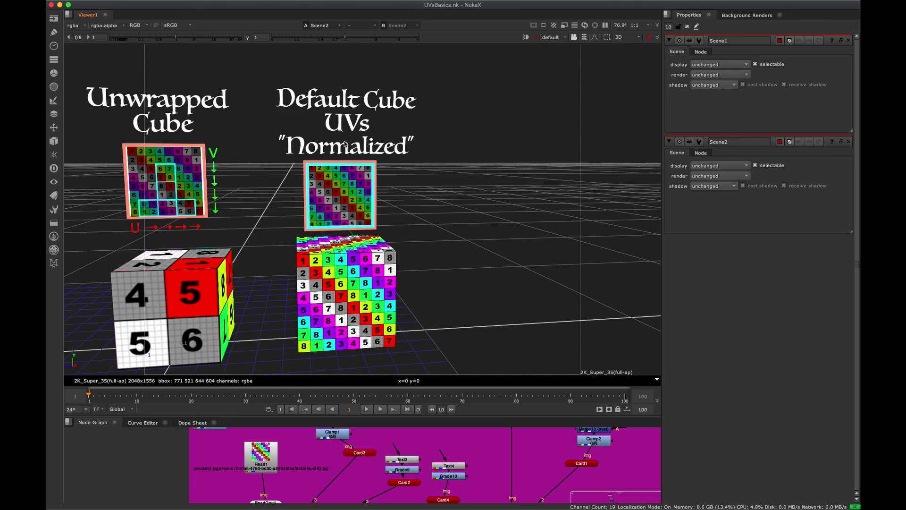
- Examine the U and V direction arrows around the unwrapped cube's checker map
left_click_drag(352, 215, 451, 185, "ctrl")
left_click_drag(404, 164, 348, 202, "ctrl")
middle_click_drag(307, 148, 354, 180, "alt")
left_click_drag(354, 180, 412, 220, "alt")
left_click_drag(315, 245, 376, 265, "alt")
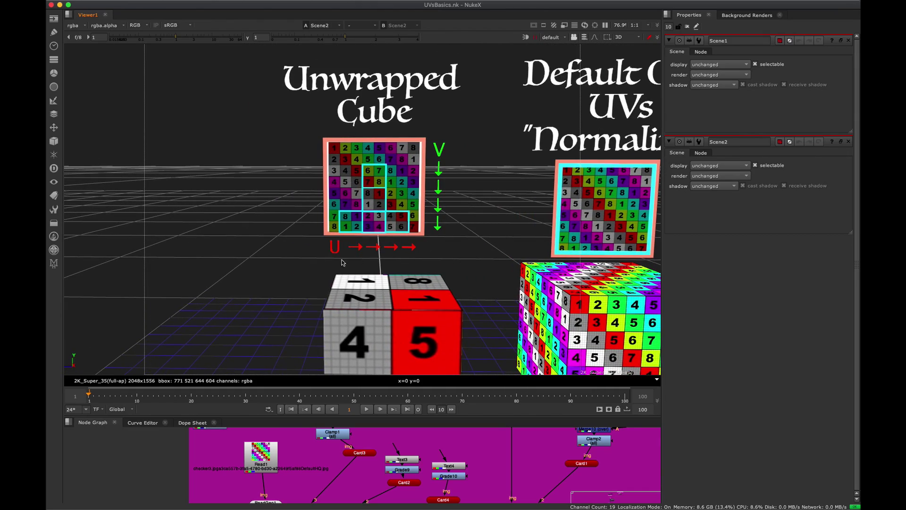
left_click_drag(476, 218, 456, 209, "alt")
left_click_drag(408, 230, 424, 221, "alt")
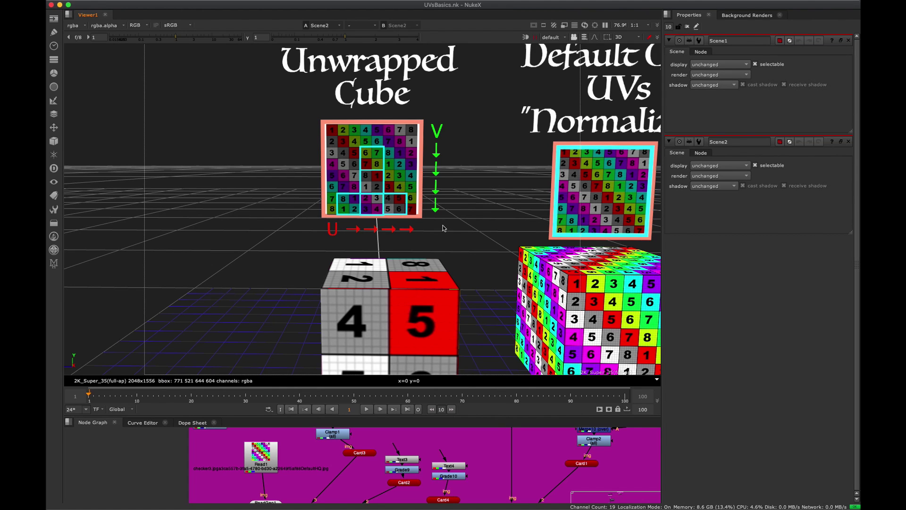
middle_click_drag(444, 223, 317, 229)
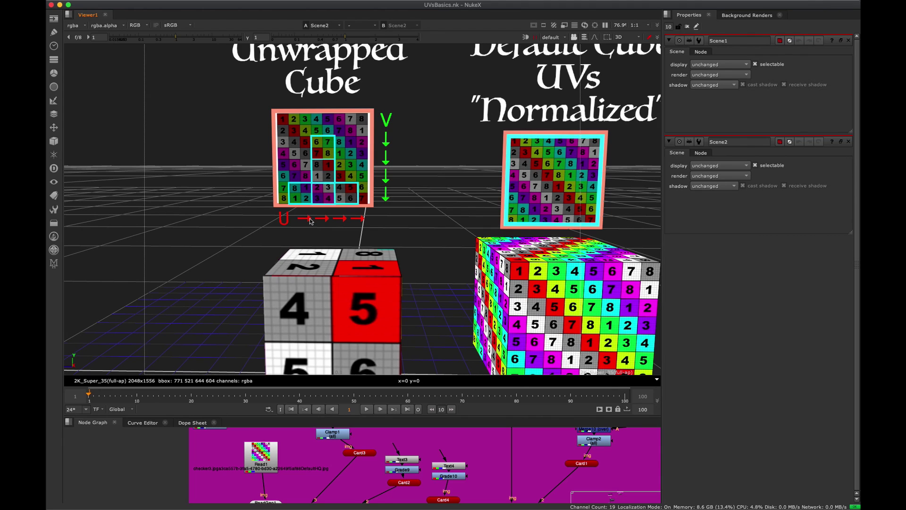
- Review both cubes together with their UV maps from a wider viewpoint
scroll(362, 194, "down", 10)
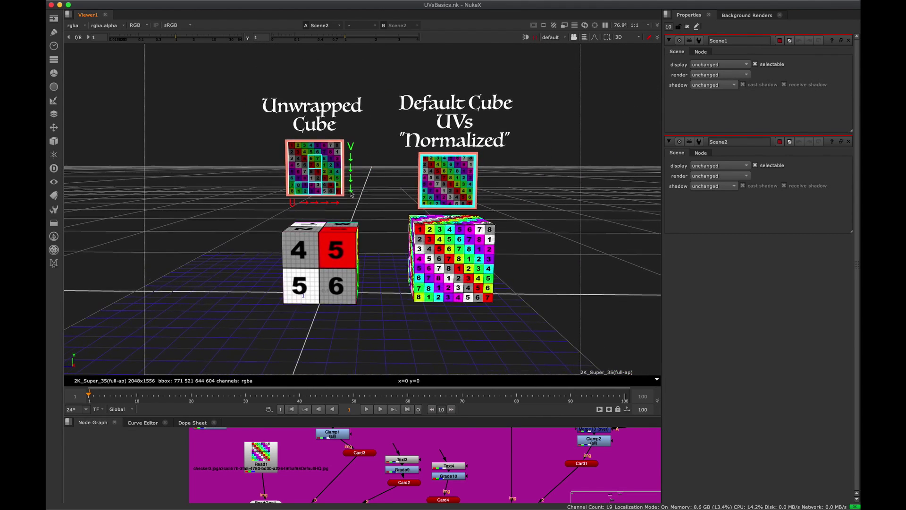
scroll(351, 193, "up", 3)
left_click_drag(368, 205, 471, 210, "super")
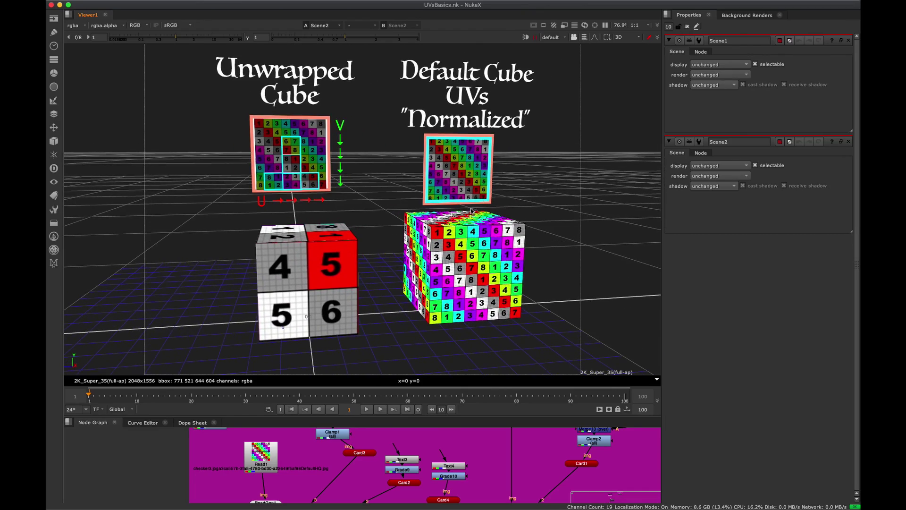
left_click_drag(380, 182, 330, 204, "ctrl")
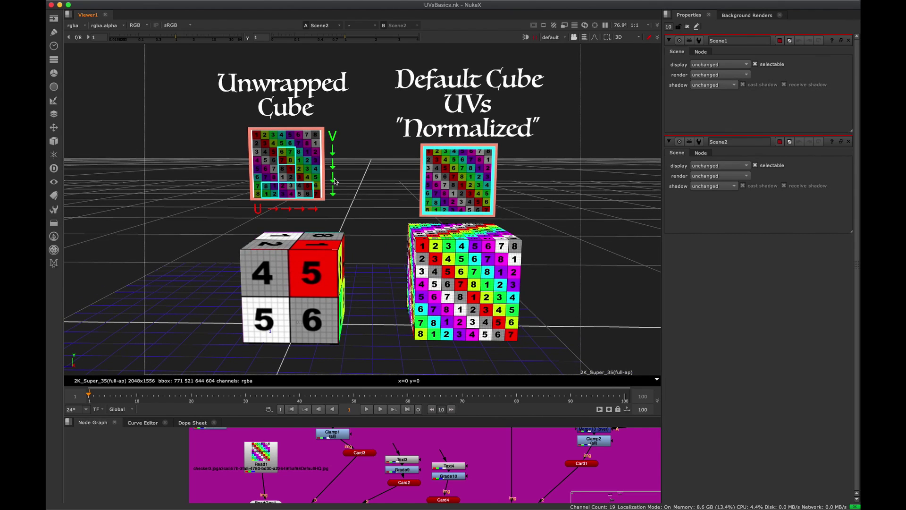
left_click_drag(308, 197, 336, 187, "alt")
- Enlarge the node graph area and show the Cube Render read node in the viewer, fitted to the frame
left_click_drag(325, 459, 162, 457, "alt")
left_click_drag(405, 416, 403, 290)
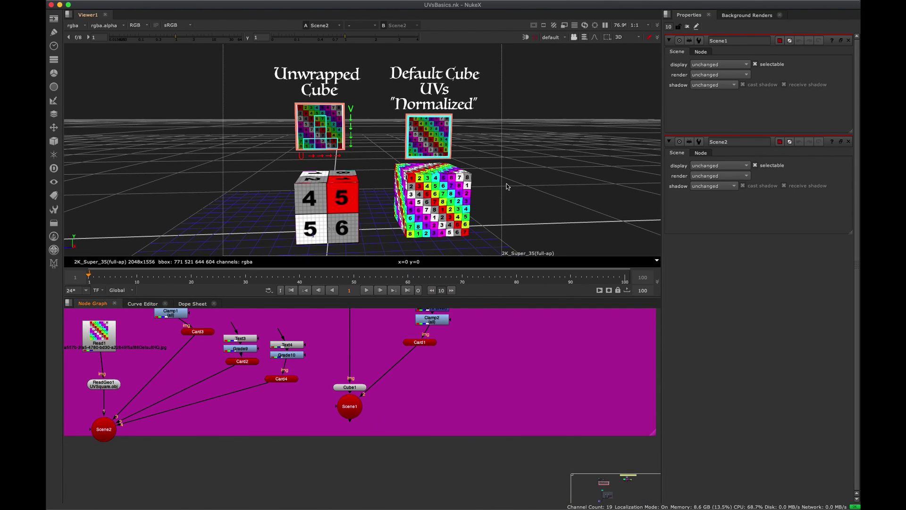
scroll(378, 395, "down", 5)
scroll(378, 394, "up", 5)
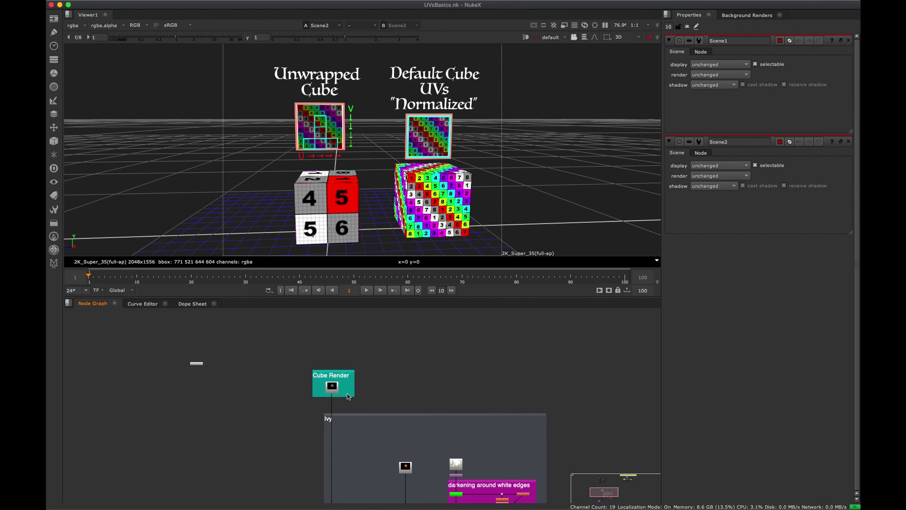
scroll(347, 396, "up", 4)
mouse_move(360, 381)
left_mouse_down("alt")
mouse_move(325, 362)
mouse_move(345, 389)
left_mouse_up("alt")
left_click(273, 362)
key("1")
left_click(296, 383)
key("f")
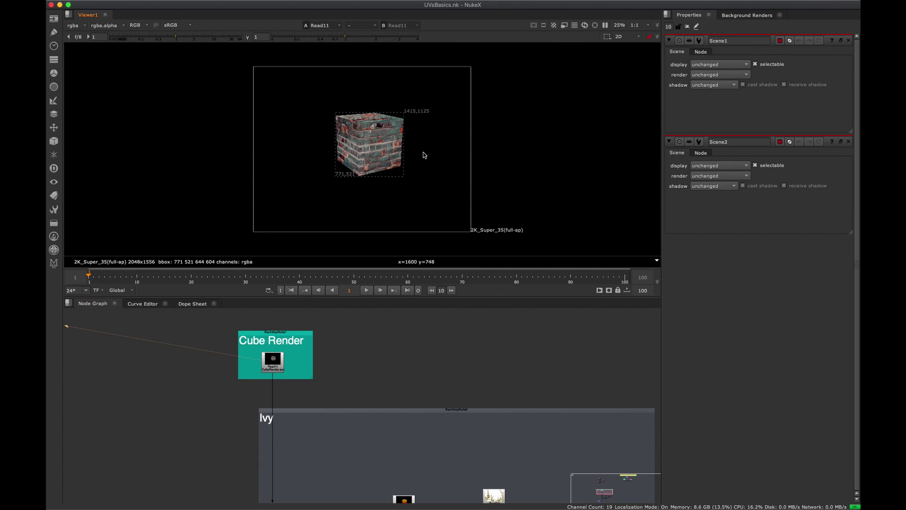
- Inspect the brick cube render up close in a maximized viewer, and restore the normal layout
key("space")
scroll(508, 223, "up", 4)
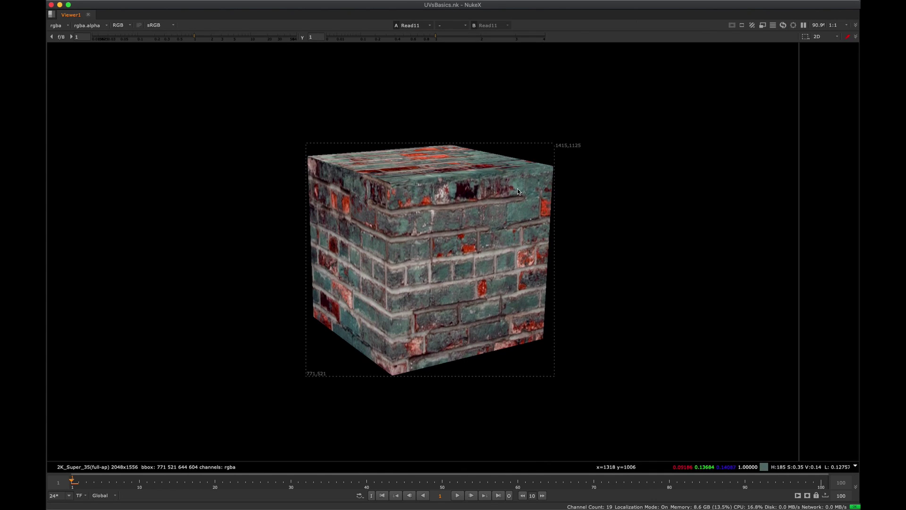
left_click_drag(508, 223, 468, 276, "alt")
key("f")
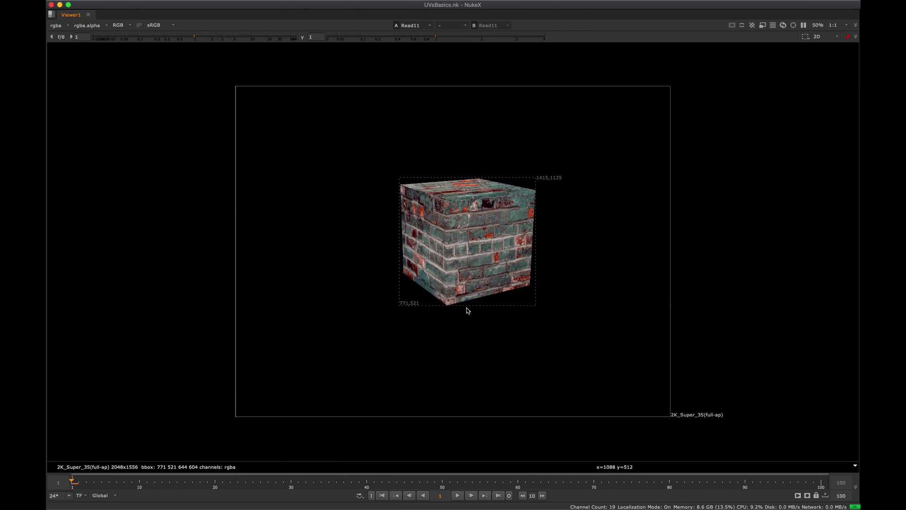
key("space")
- Show the CubeUVs.exr read node on the second viewer input and examine the cube's red and green UV gradient
middle_click_drag(392, 491, 385, 378)
scroll(386, 378, "up", 3)
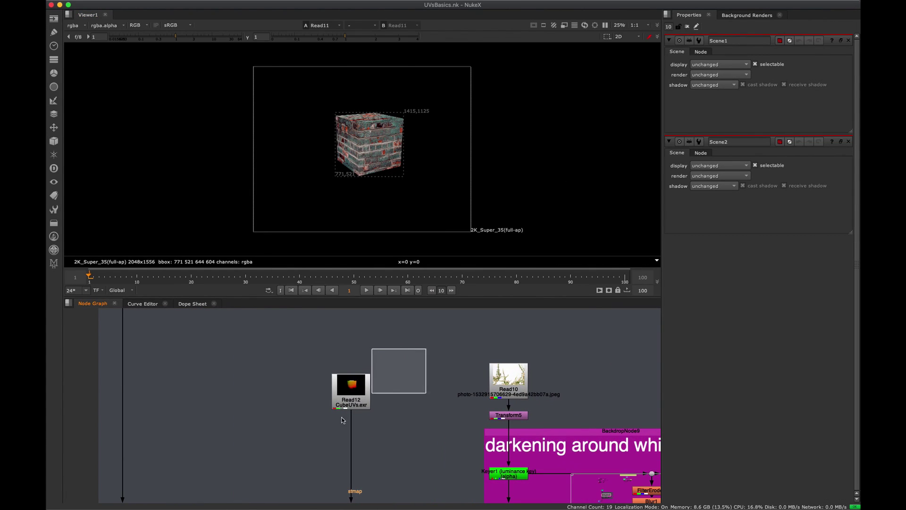
key("2")
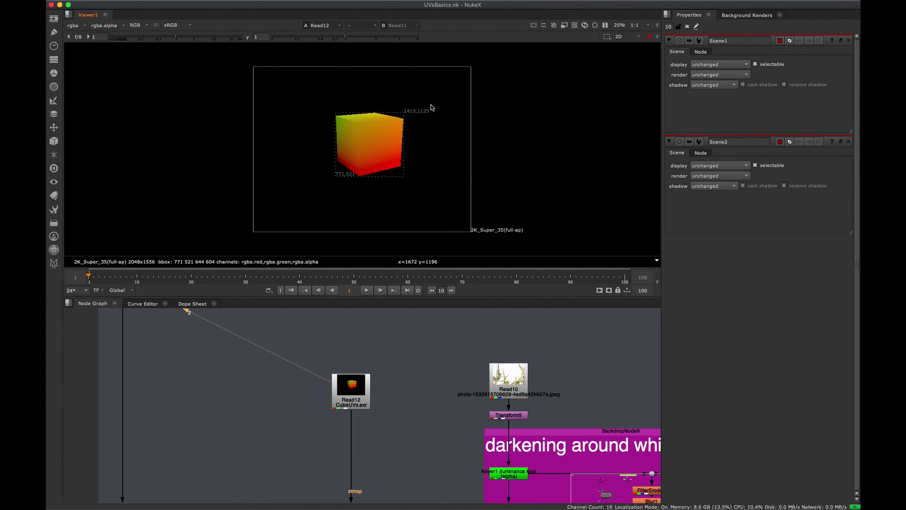
scroll(384, 176, "up", 2)
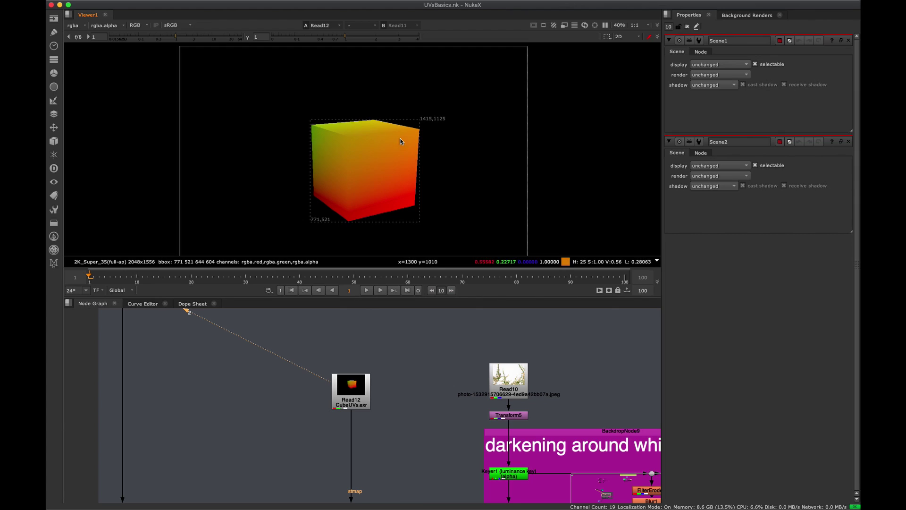
scroll(373, 175, "down", 3)
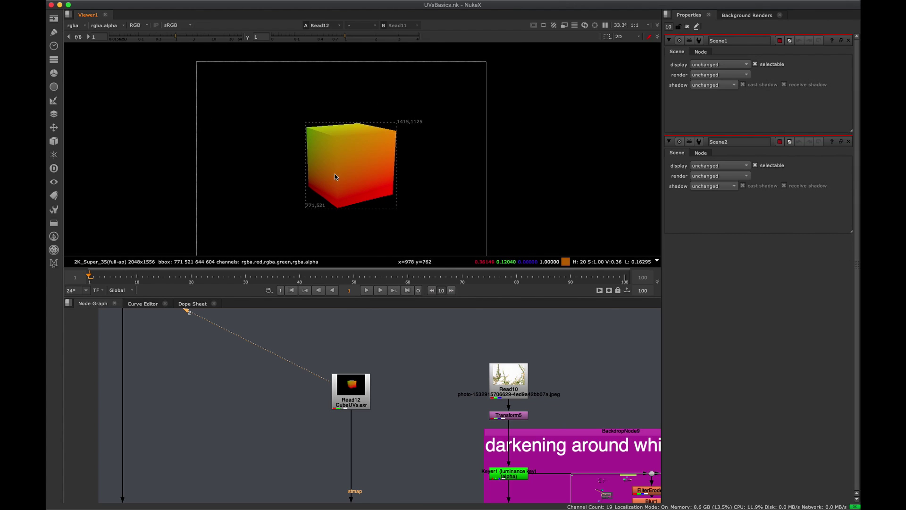
scroll(345, 172, "up", 1)
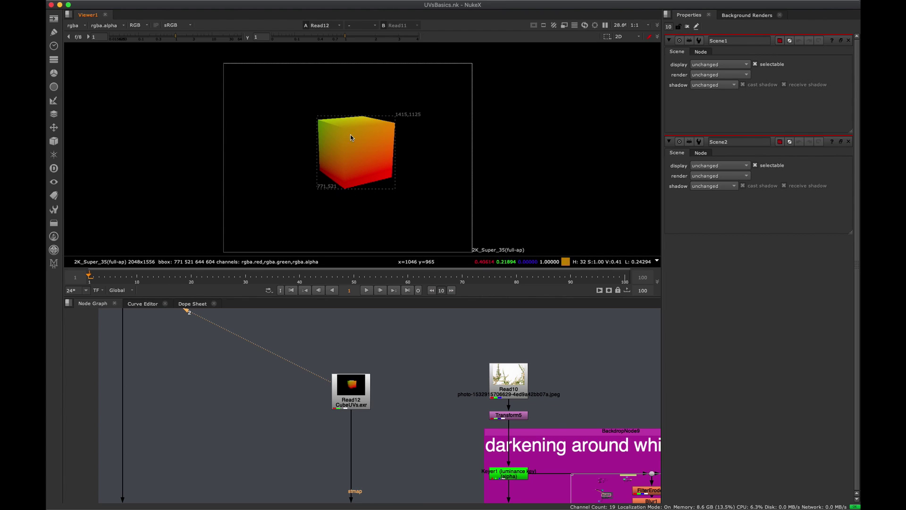
left_click_drag(434, 90, 270, 213)
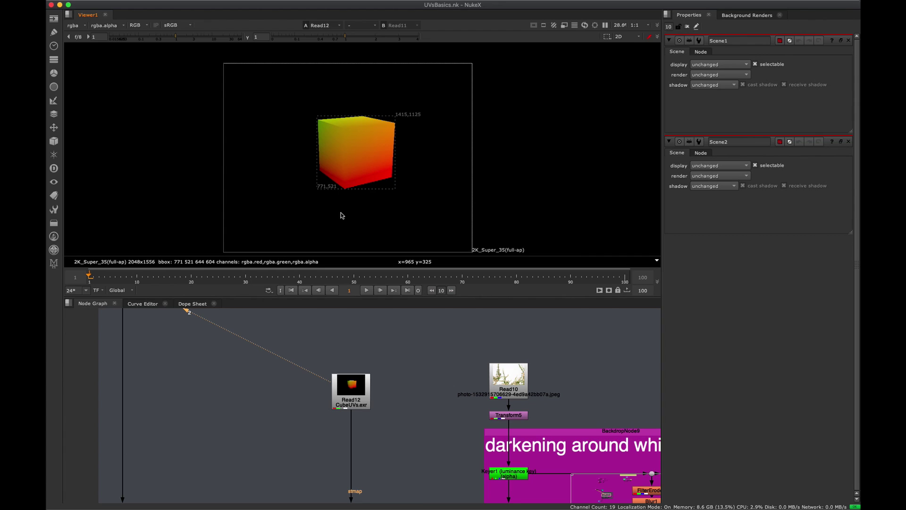
- Compare the brick cube render with the CubeUVs.exr pass by switching between viewer inputs 1 and 2
middle_click_drag(378, 363, 455, 413)
middle_click_drag(309, 340, 419, 499)
left_click(310, 351)
key("1")
middle_click_drag(396, 437, 261, 288)
left_click_drag(447, 382, 389, 421)
key("2")
key("1")
key("2")
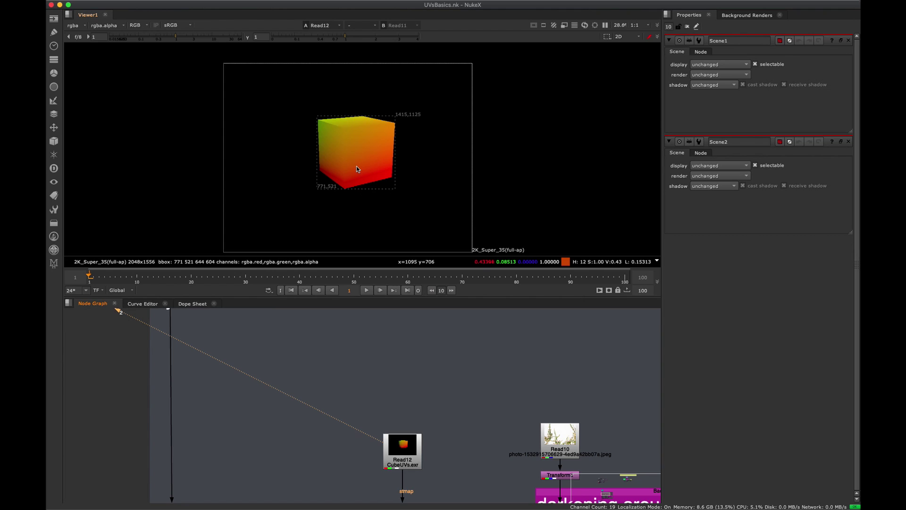
- Trace the node graph from the Cube Render backdrop down to the CubeUVs.exr and ivy photo nodes in the Ivy backdrop
scroll(357, 391, "down", 5)
middle_click_drag(398, 312, 349, 405)
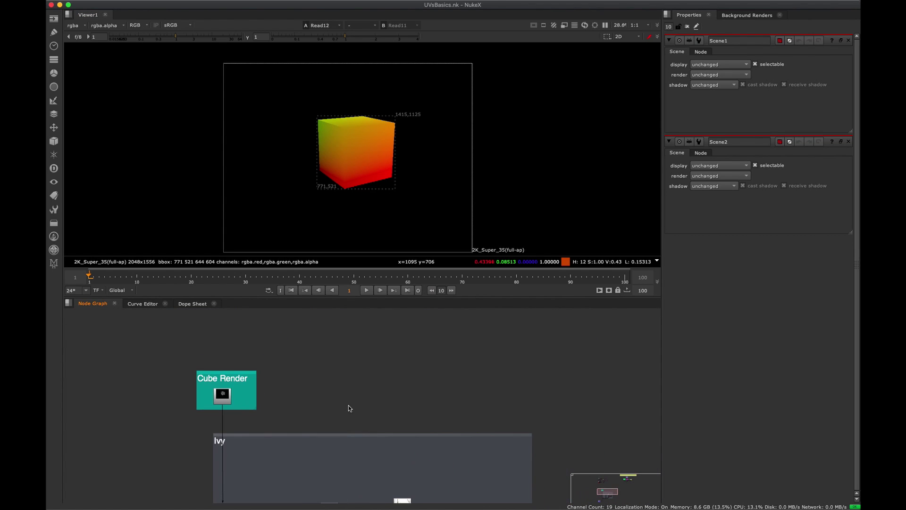
scroll(350, 405, "down", 4)
middle_click_drag(375, 366, 378, 416)
key("space")
middle_click_drag(351, 215, 363, 290)
scroll(195, 264, "up", 6)
middle_click_drag(262, 338, 333, 342)
left_click(336, 369)
middle_click_drag(347, 311, 347, 305)
scroll(347, 307, "down", 6)
middle_click_drag(421, 420, 341, 234)
middle_click_drag(362, 376, 296, 286)
middle_click_drag(386, 492, 349, 304)
scroll(353, 315, "up", 6)
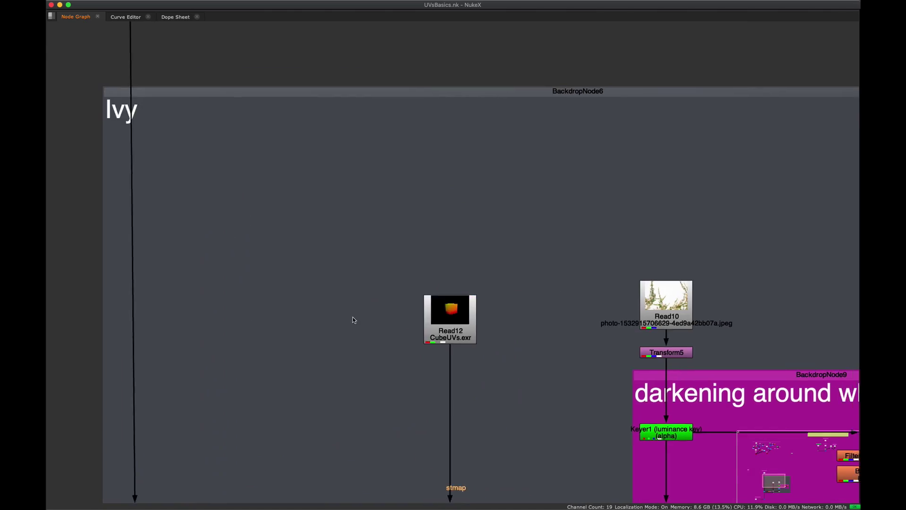
- Show the CubeUVs.exr read node on viewer input 1 and restore the normal layout
middle_click_drag(424, 264, 363, 313)
left_click(413, 353)
key("1")
key("space")
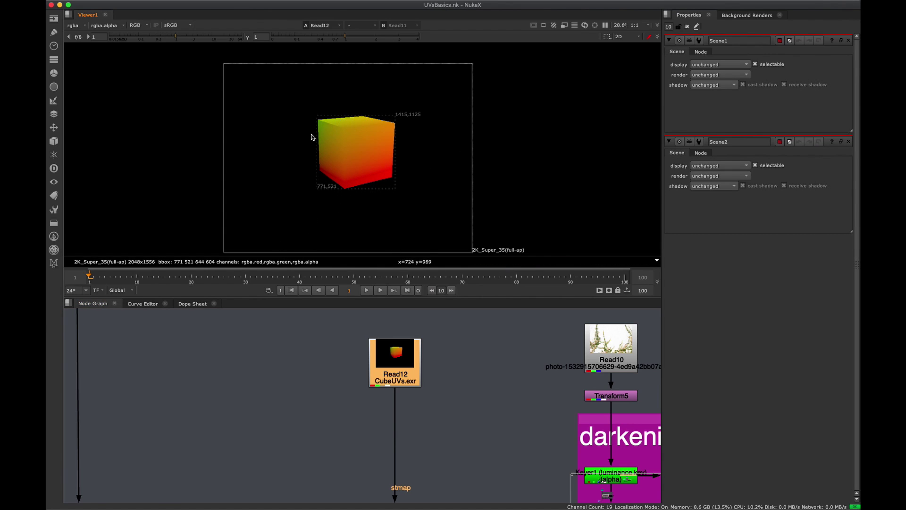
- Follow the CubeUVs.exr branch down to the STMap2 node and open its properties
middle_click_drag(405, 409, 317, 330)
scroll(351, 372, "down", 3)
middle_click_drag(354, 441, 420, 344)
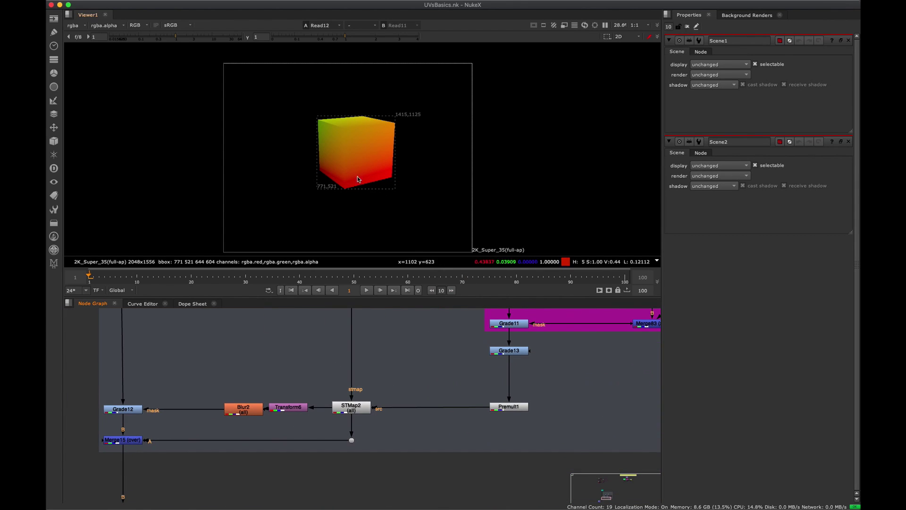
key("space")
scroll(341, 399, "up", 4)
left_click(301, 404)
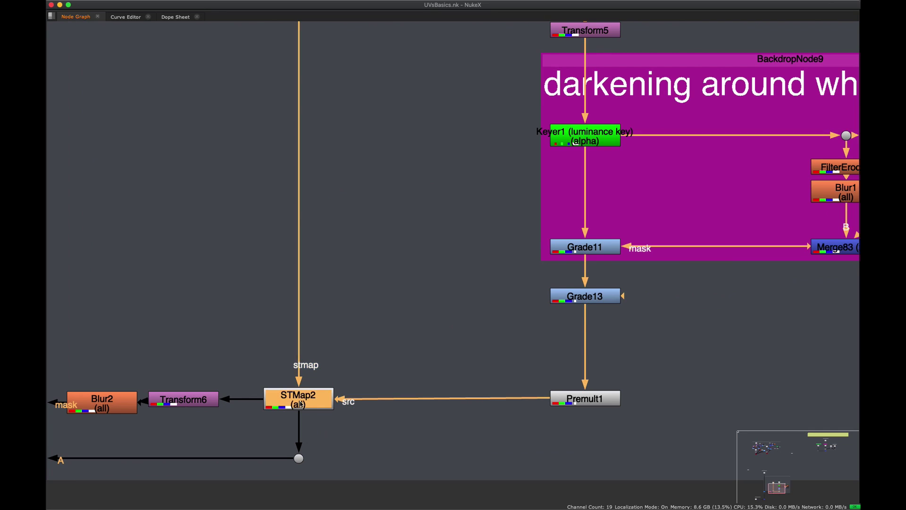
scroll(322, 401, "down", 5)
scroll(304, 441, "up", 1)
key("space")
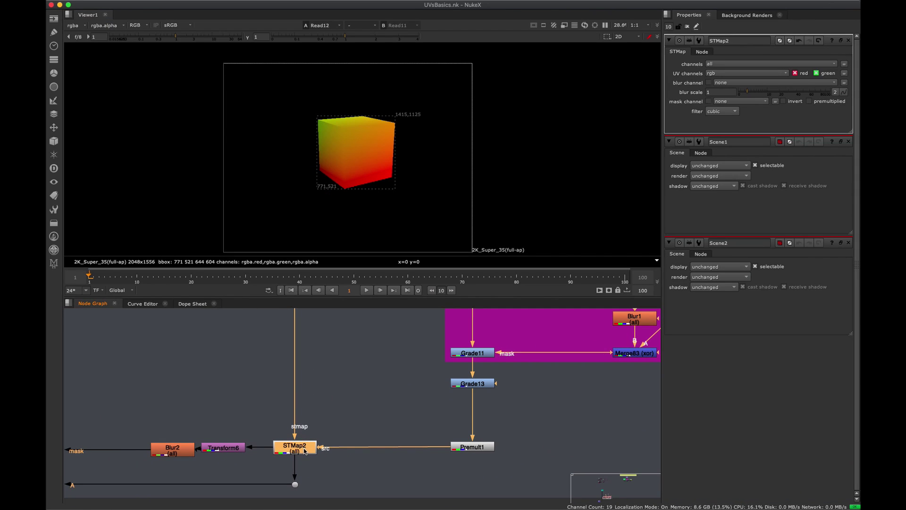
- Close the Scene1, Scene2 and STMap2 properties
left_click_drag(307, 452, 308, 452)
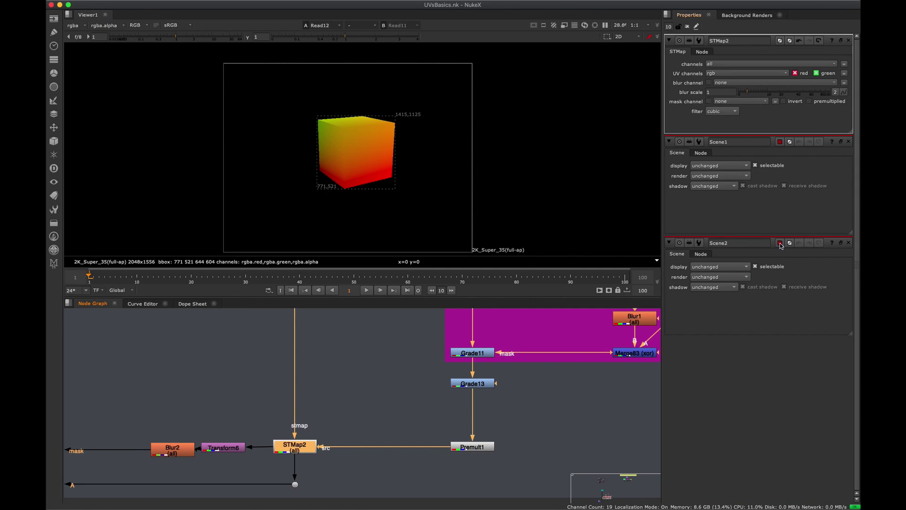
left_click(849, 143)
left_click(848, 143)
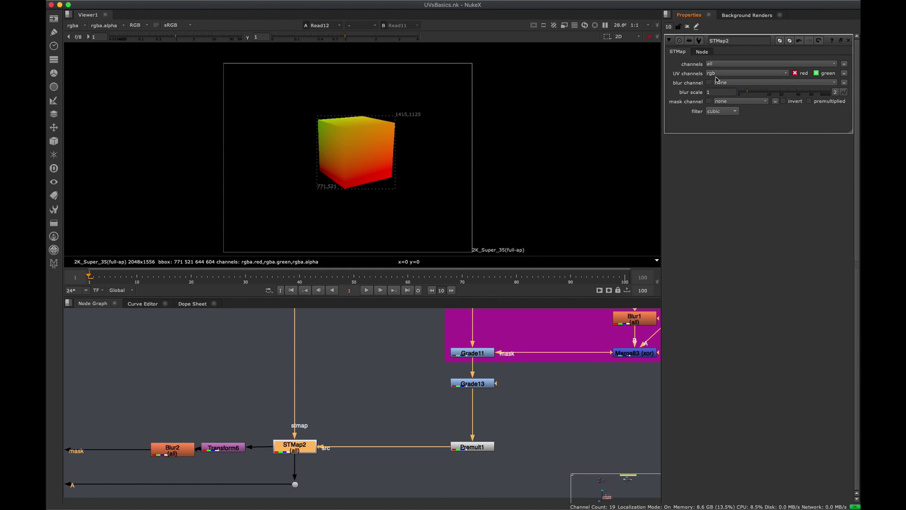
left_click(503, 405)
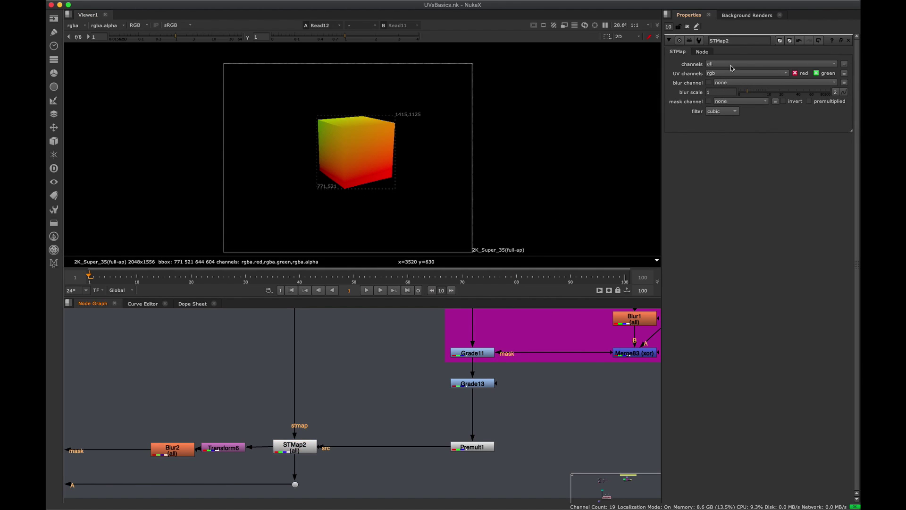
left_click(733, 70)
left_click(847, 41)
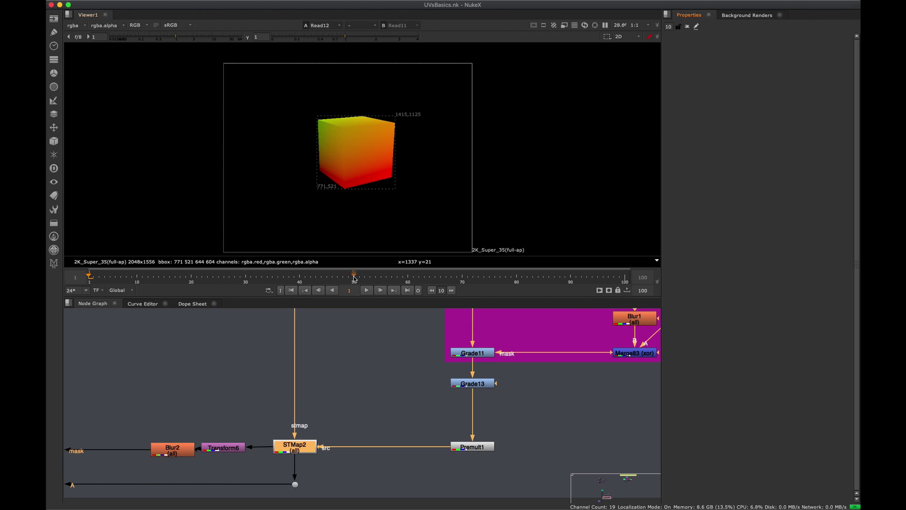
- Reopen the STMap2 properties and compare the node's output with the CubeUVs.exr pass in the viewer
key("1")
double_click(291, 448)
middle_click_drag(312, 399, 296, 500)
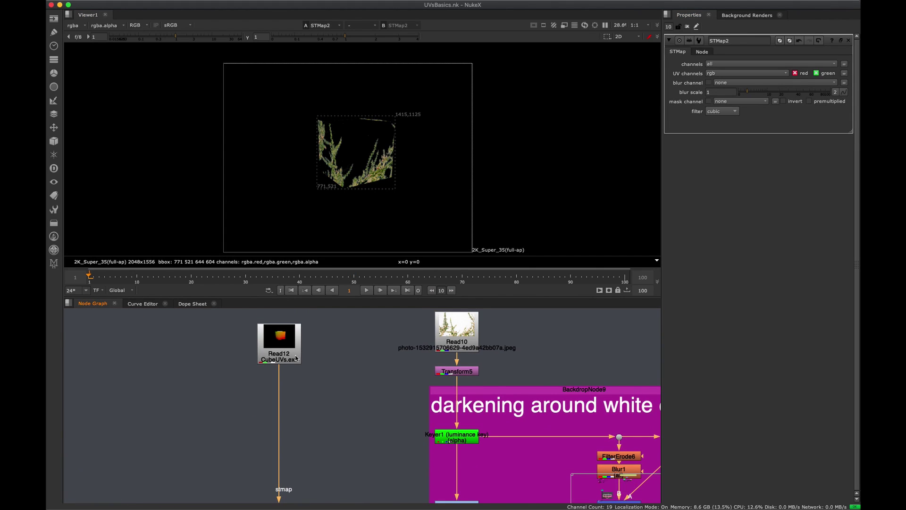
left_click(281, 347)
key("1")
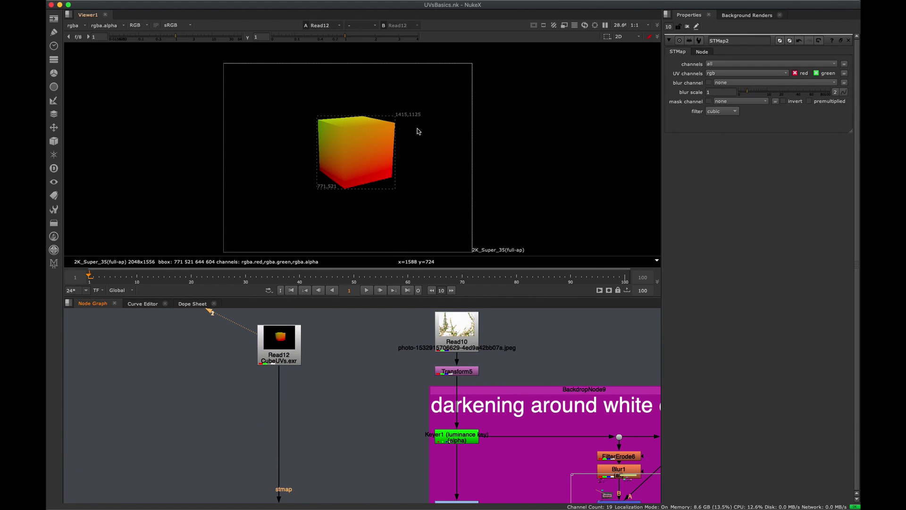
- Check the layers available for the CubeUVs.exr pass in the viewer, keeping rgba displayed
left_click(83, 26)
left_click(112, 44)
left_click(76, 27)
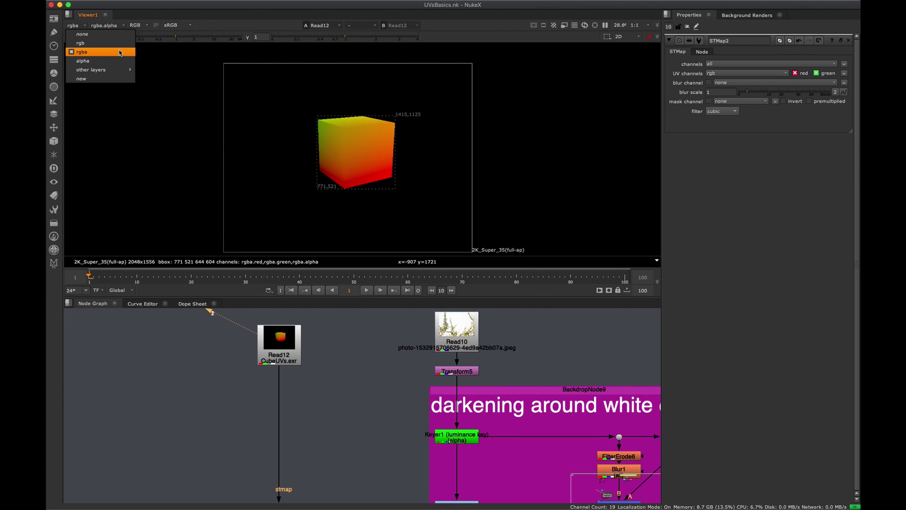
left_click(380, 147)
- Inspect the red and green channels of the CubeUVs.exr pass individually in the viewer
middle_click_drag(351, 481, 334, 345)
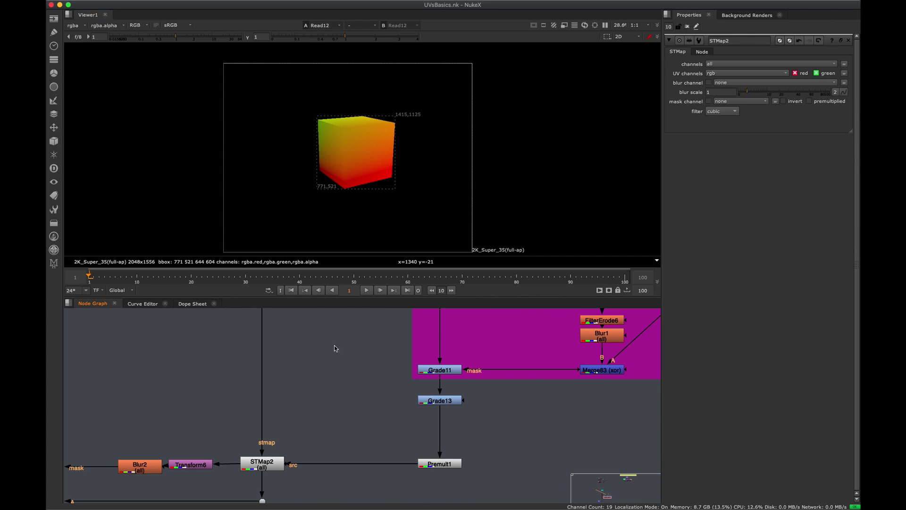
middle_click_drag(412, 133, 440, 152)
key("r")
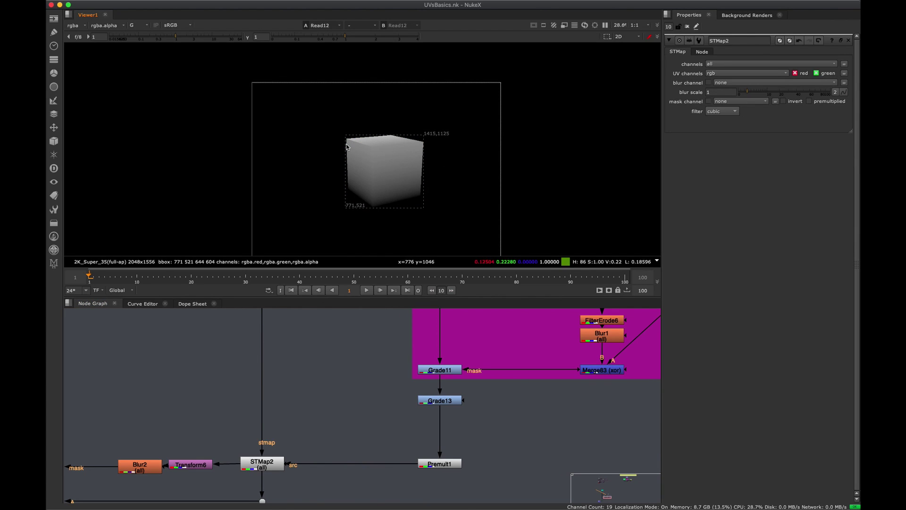
key("r")
- Show STMap2 on viewer input 1 and review its stmap and src input branches in an enlarged node graph
middle_click_drag(348, 432, 373, 377)
left_click(292, 416)
key("1")
left_click(326, 404)
key("space")
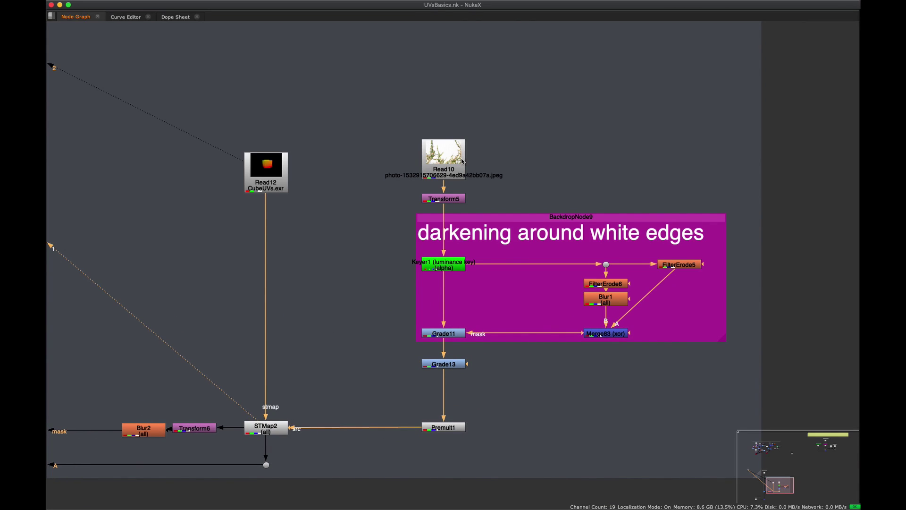
middle_click_drag(459, 162, 447, 180)
key("space")
- Disable and re-enable STMap2 to compare the viewer image with and without the mapping
left_click_drag(311, 397, 257, 444)
key("d")
key("d")
middle_click_drag(300, 340, 301, 354)
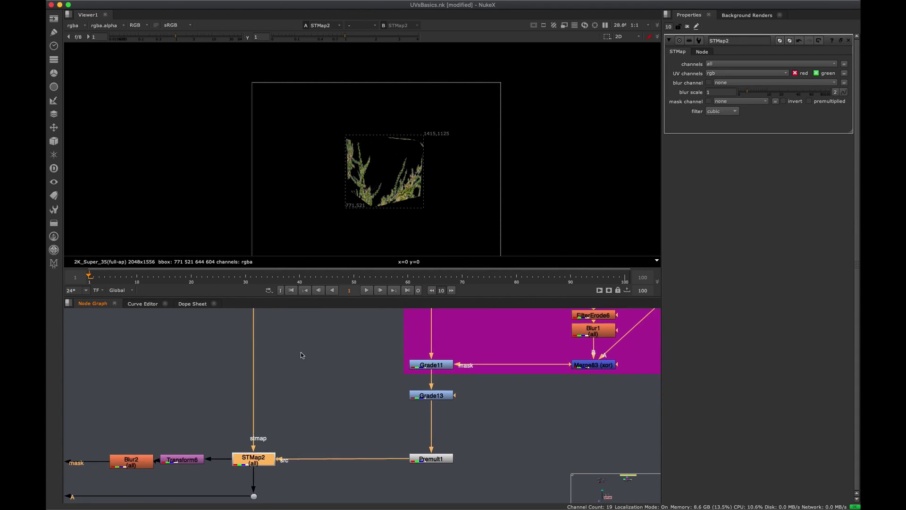
- Show the Premult1 output feeding the STMap2 source in the viewer
scroll(322, 373, "down", 2)
left_click(323, 386)
middle_click_drag(467, 411, 434, 417)
left_click(363, 433)
key("1")
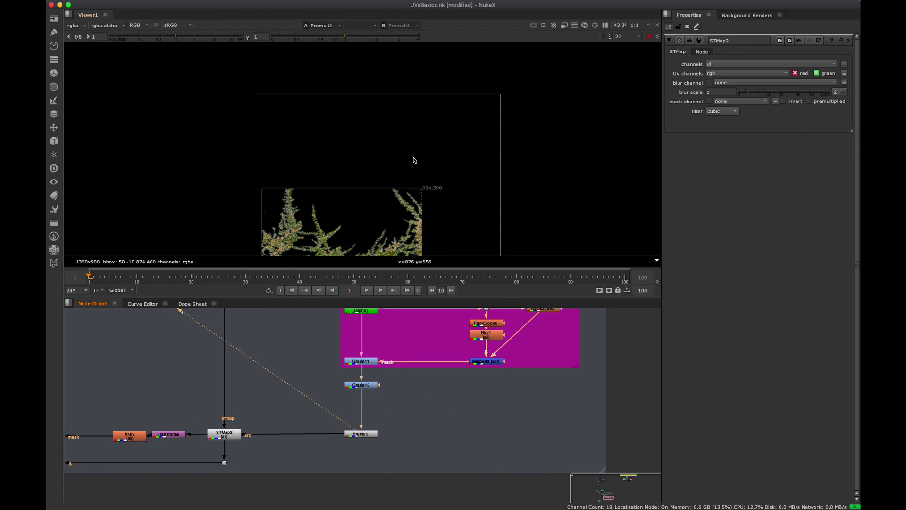
- Show the original ivy photo from Read10 in the viewer, fitted to the frame
middle_click_drag(378, 352, 370, 385)
key("1")
left_click(328, 341)
key("1")
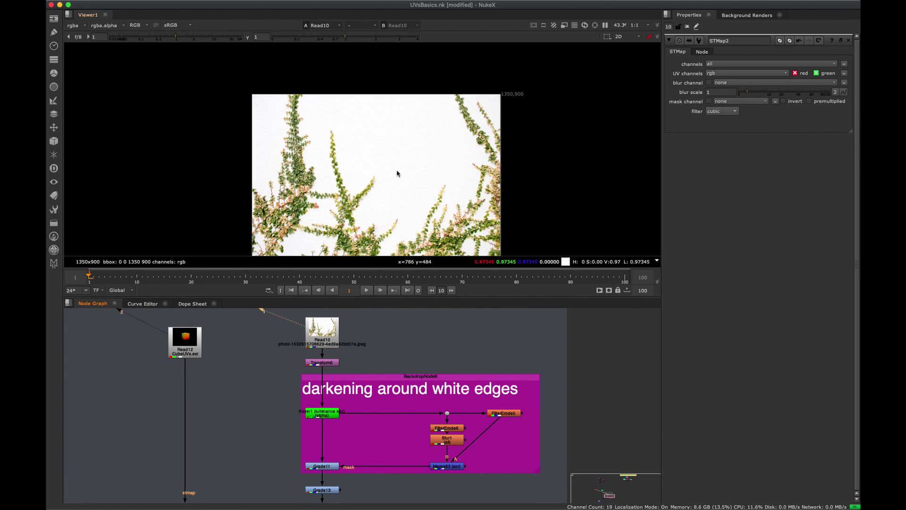
key("f")
- Display the ivy as mapped onto the cube by STMap2 in the viewer
middle_click_drag(267, 500, 286, 407)
left_click(208, 439)
scroll(283, 415, "up", 2)
key("1")
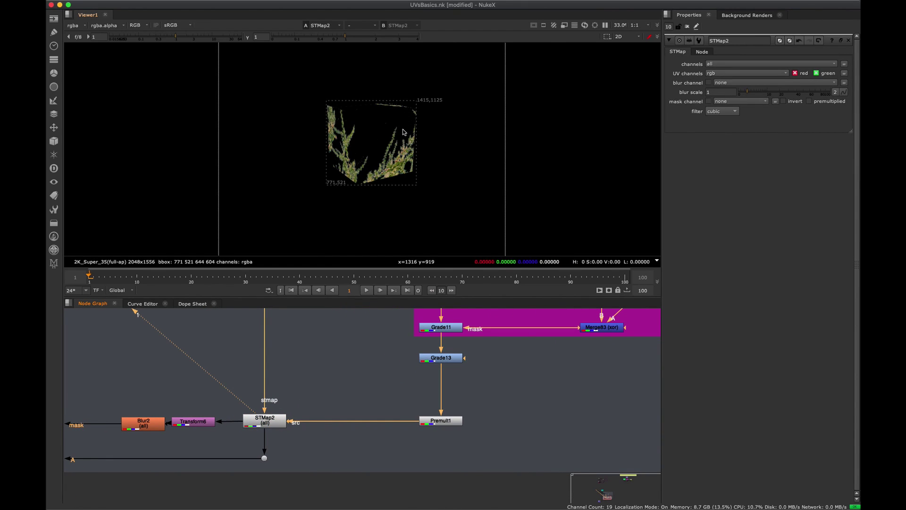
- Show the Merge15 (over) node in the viewer to see the ivy composited on the brick cube
middle_click_drag(348, 376, 409, 329)
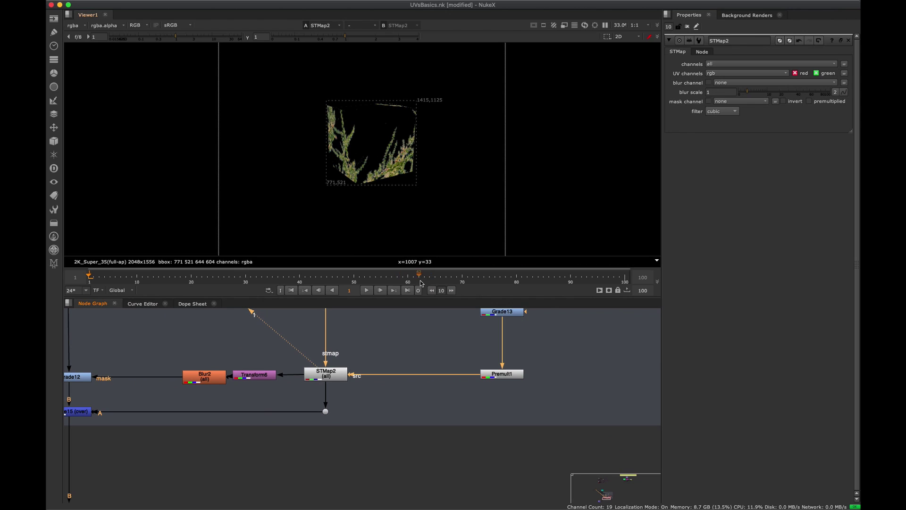
mouse_move(412, 396)
middle_mouse_down()
mouse_move(446, 386)
mouse_move(527, 399)
middle_mouse_up()
middle_click_drag(189, 416, 303, 401)
left_click(312, 397)
scroll(306, 364, "right", 6)
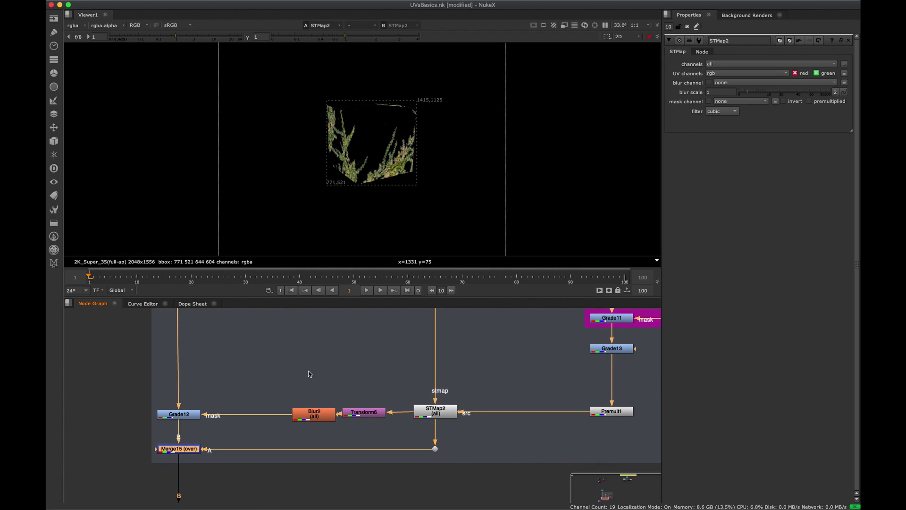
scroll(299, 366, "down", 5)
key("1")
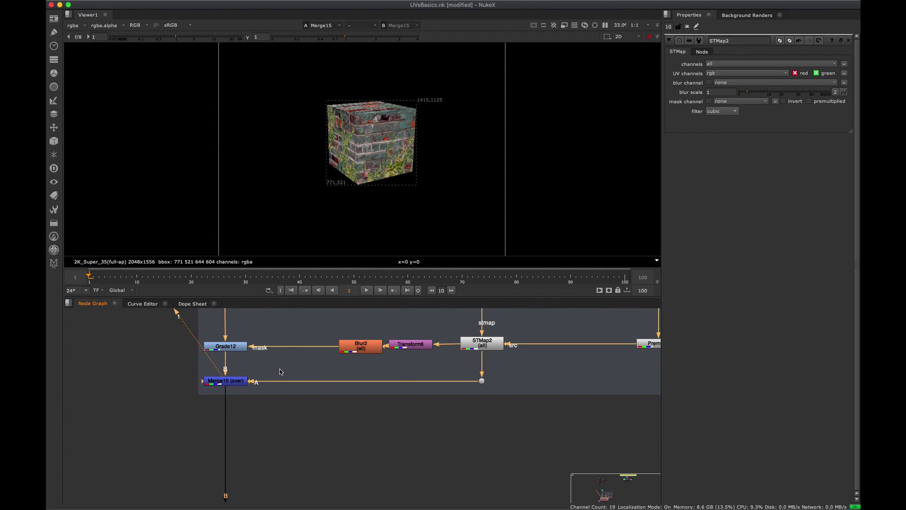
- Toggle Grade12 and Merge15 off and on in turn to compare their effect on the cube
left_click_drag(296, 336, 219, 357)
key("d")
key("d")
left_click(238, 379)
key("d")
key("d")
- Open the properties of Transform5 below the ivy photo while keeping the Merge15 cube in close view
middle_click_drag(466, 352, 344, 392)
middle_click_drag(368, 316, 332, 378)
middle_click_drag(325, 344, 340, 362)
double_click(338, 357)
scroll(406, 161, "up", 3)
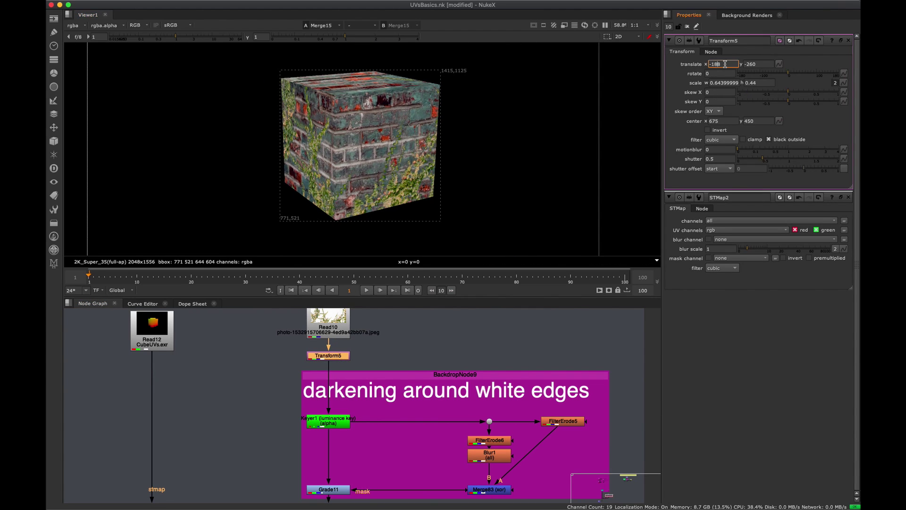
- Slide the ivy across the cube's faces by stepping Transform5's translate x up and down in tens
key("Left")
key("Left")
key("Up")
key("Up")
key("Up")
key("Up")
key("Up")
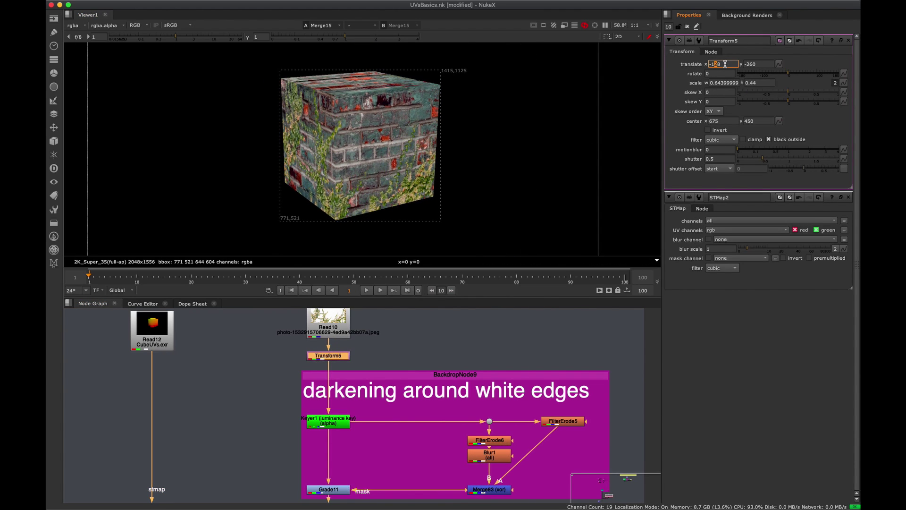
scroll(725, 64, "down", 10)
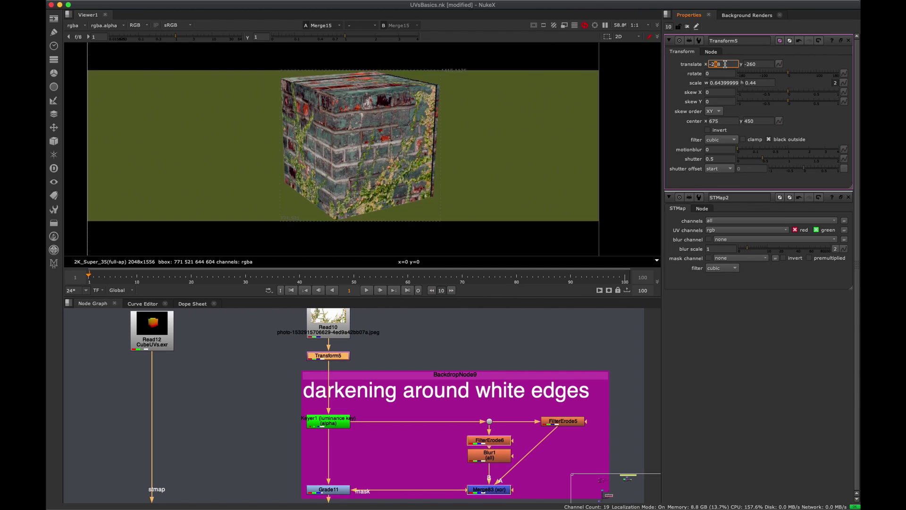
scroll(725, 64, "up", 15)
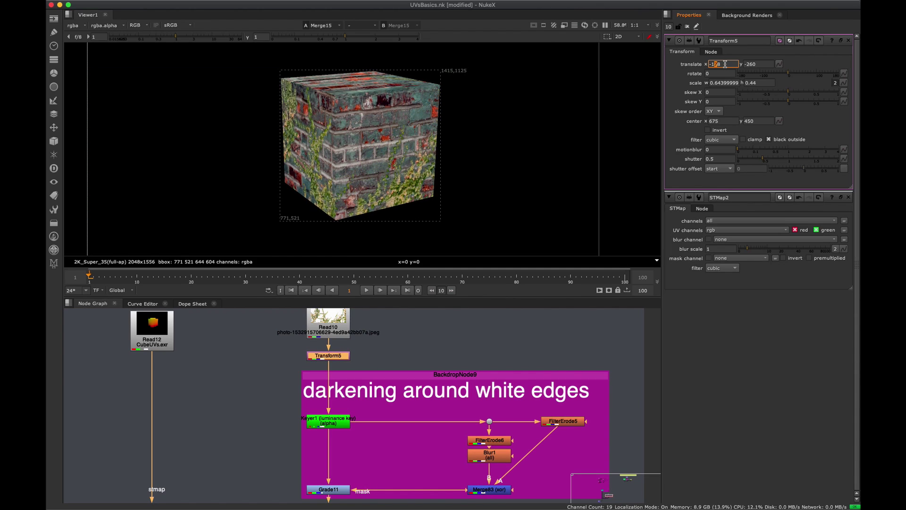
key("Up")
key("Up")
key("Down")
key("Down")
key("Down")
left_click_drag(479, 153, 472, 169)
- Close the Transform5 and STMap2 properties and fit the cube image in the viewer
left_click(849, 41)
left_click(848, 41)
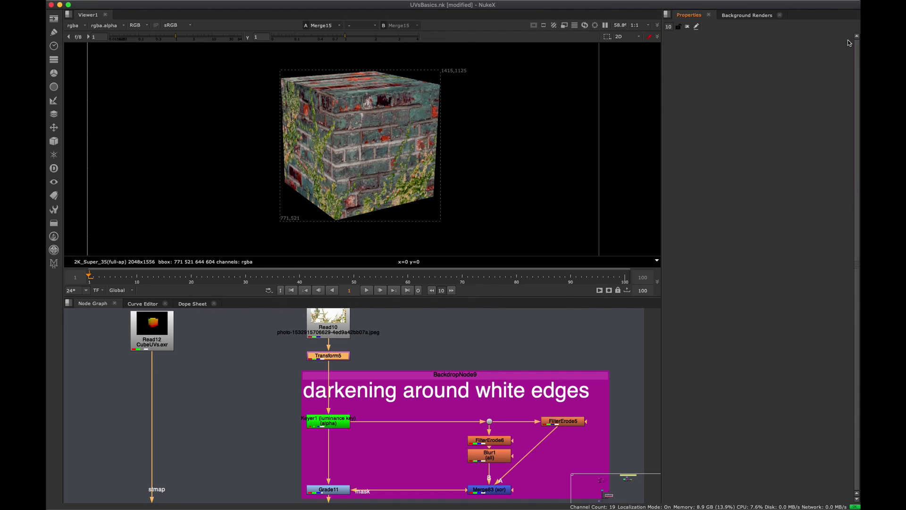
key("f")
- Show the Merge16 (multiply) node in the viewer to inspect the cube combined with the Cube Lighting pass
middle_click_drag(376, 376, 393, 365)
scroll(391, 367, "down", 5)
middle_click_drag(332, 448, 366, 360)
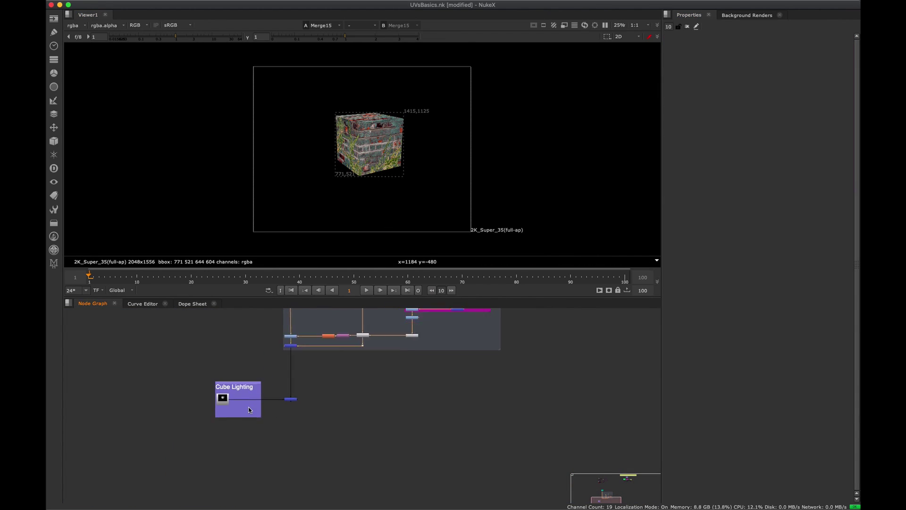
scroll(249, 410, "up", 6)
left_click(389, 380)
key("1")
left_click(310, 426)
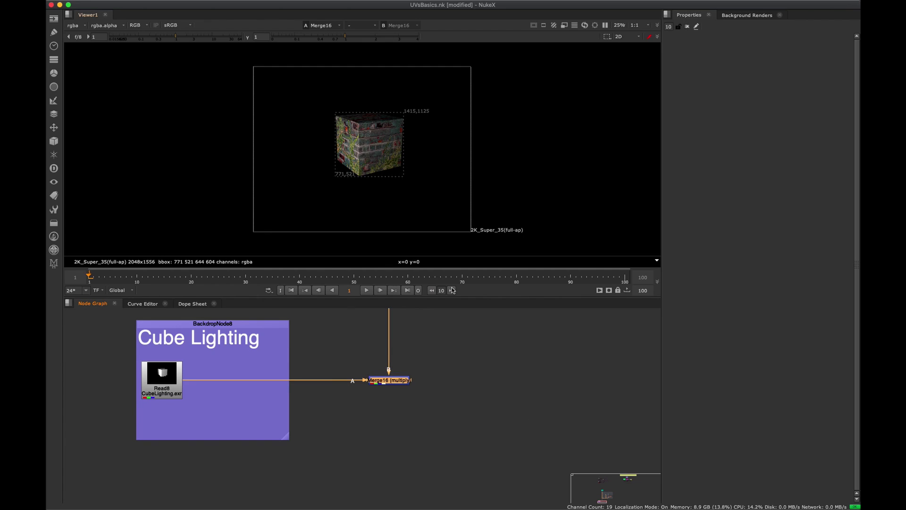
scroll(448, 184, "up", 3)
scroll(370, 142, "down", 3)
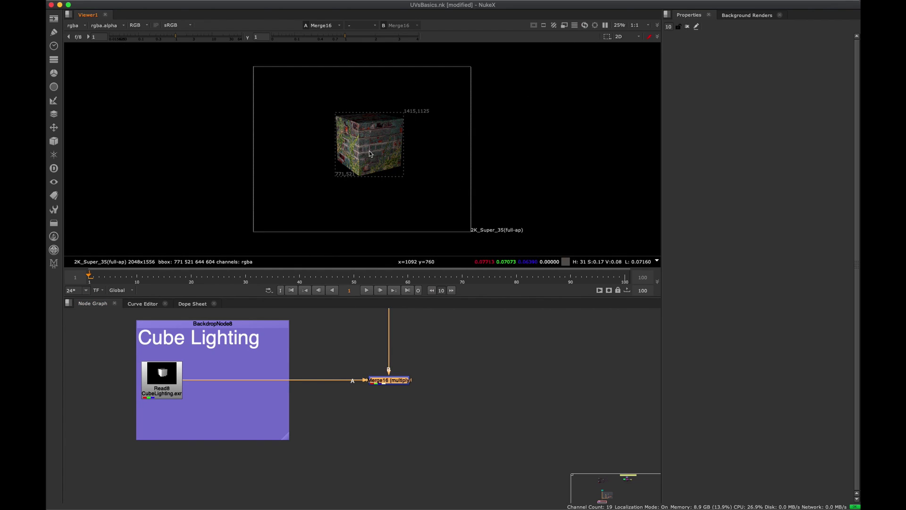
- Return to the Ivy backdrop and show the Read10 ivy photo in the viewer again
middle_click_drag(405, 361, 358, 398)
scroll(360, 395, "down", 5)
middle_click_drag(439, 316, 345, 407)
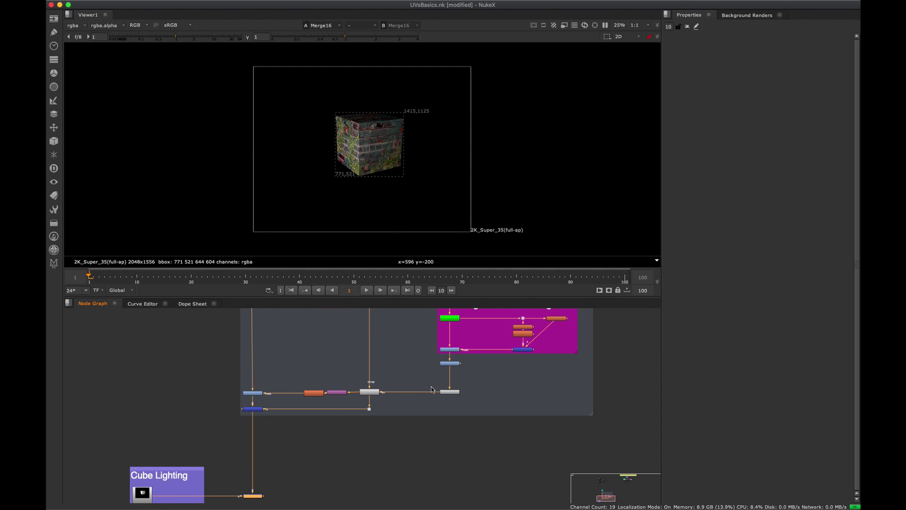
key("1")
mouse_move(409, 339)
middle_mouse_down()
mouse_move(397, 445)
mouse_move(409, 453)
middle_mouse_up()
left_click_drag(478, 357, 431, 390)
key("1")
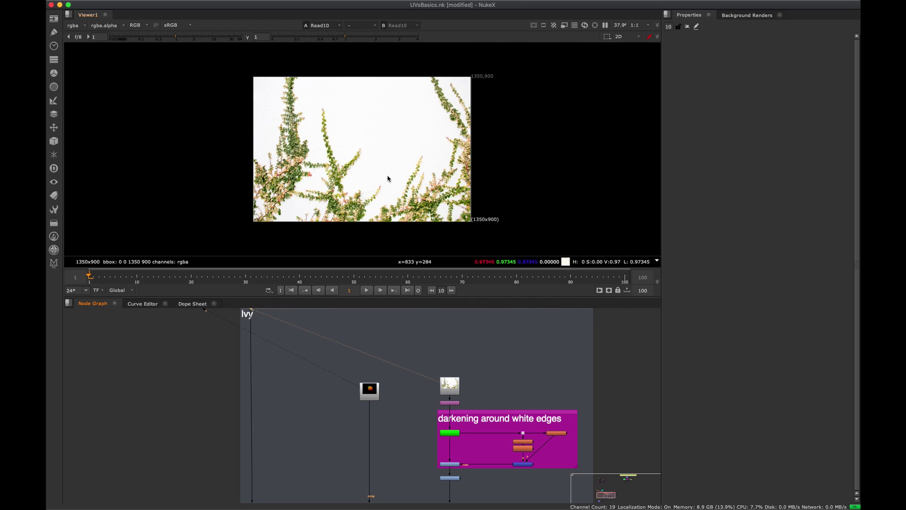
- Show the Merge15 composite of the ivy on the brick cube and inspect it up close
scroll(347, 395, "down", 5)
left_click(302, 429)
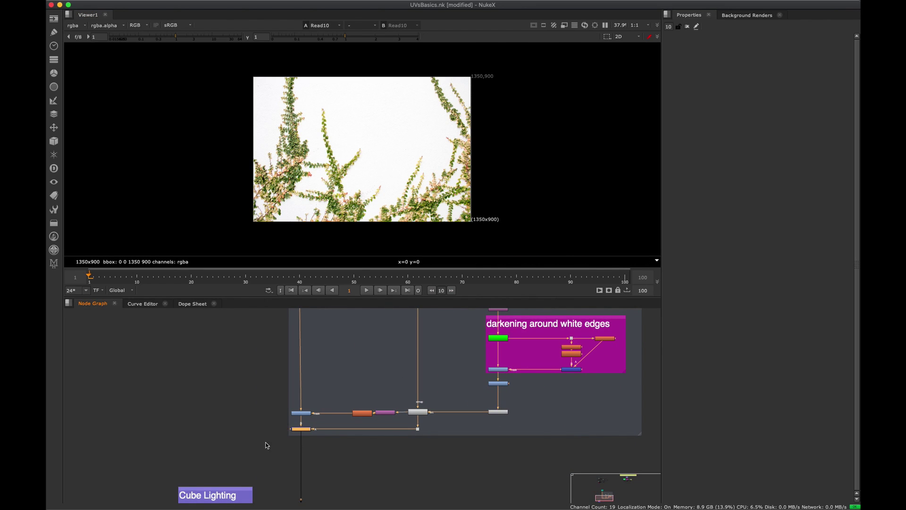
key("1")
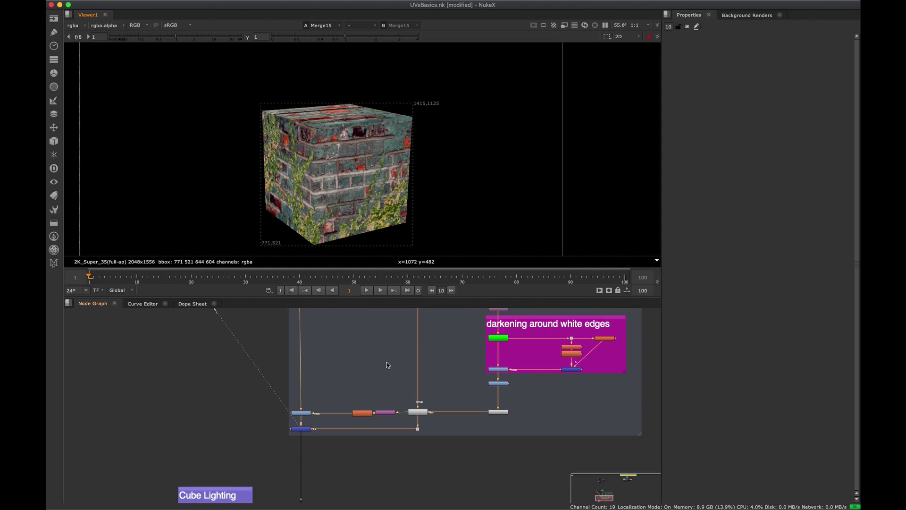
- Examine the ivy on the brick cube in the Merge15 composite, both up close and at full frame
middle_click_drag(430, 353, 409, 394)
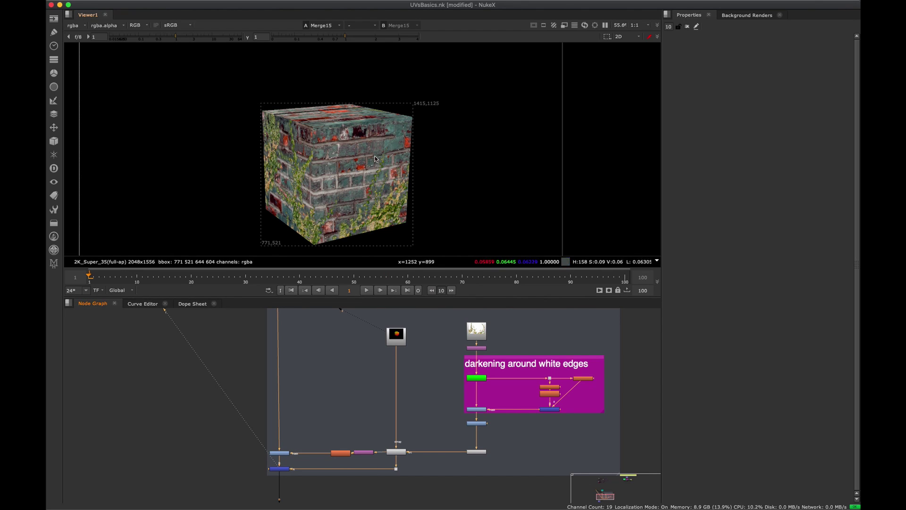
scroll(376, 182, "down", 2)
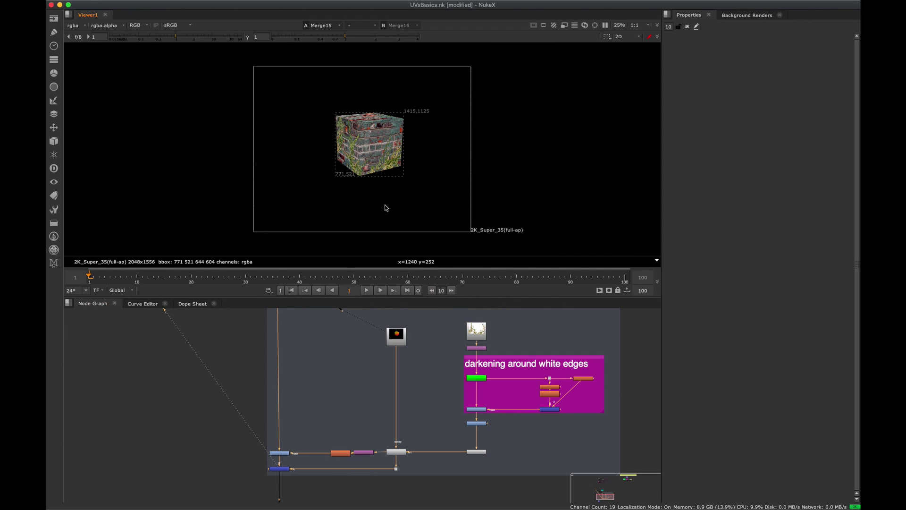
middle_click_drag(377, 135, 396, 125)
scroll(413, 136, "up", 3)
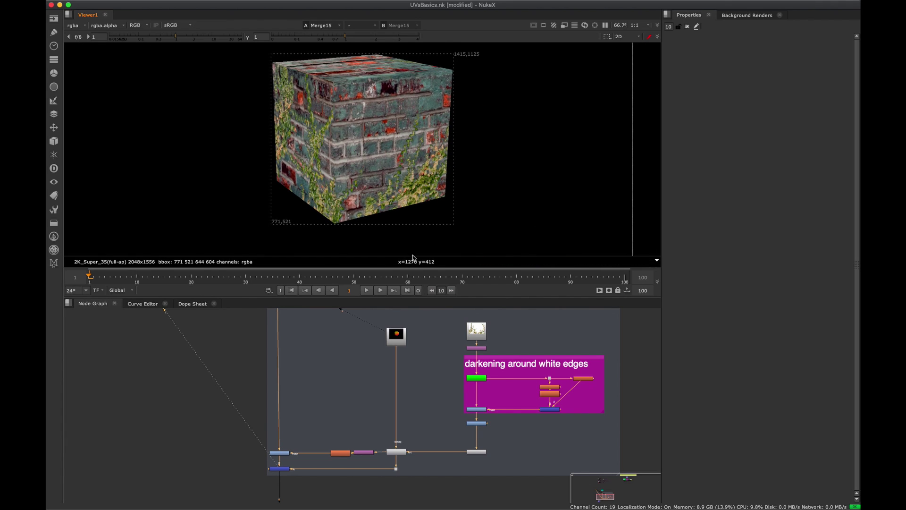
scroll(388, 150, "down", 3)
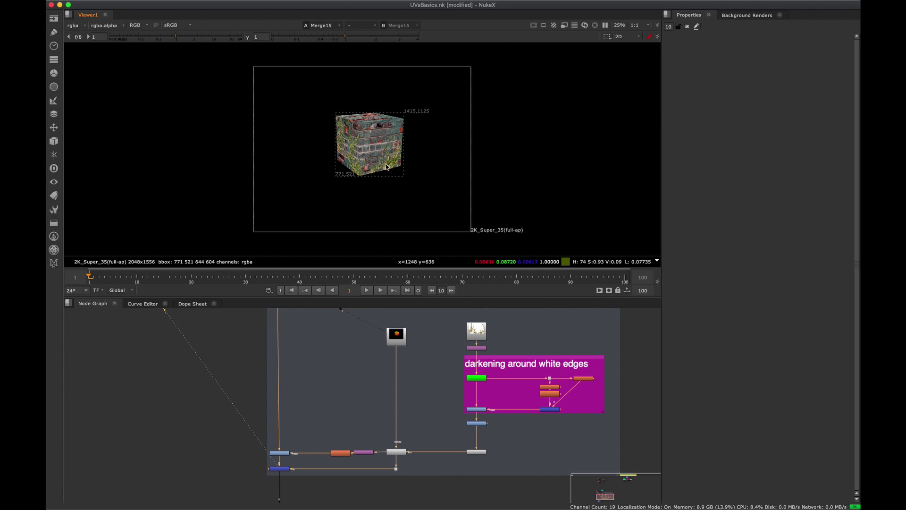
scroll(370, 148, "up", 2)
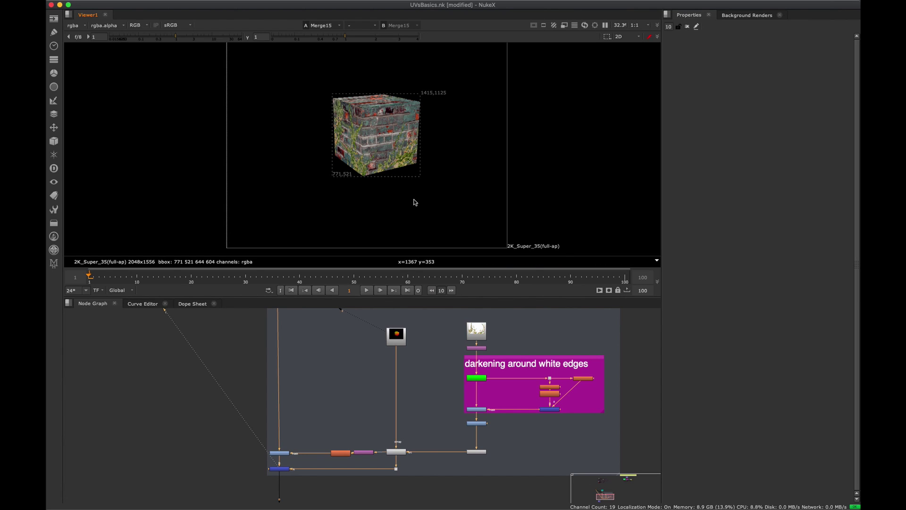
- Show the Merge16 node in the viewer to see the ivy cube multiplied with the Cube Lighting pass
scroll(340, 356, "down", 5)
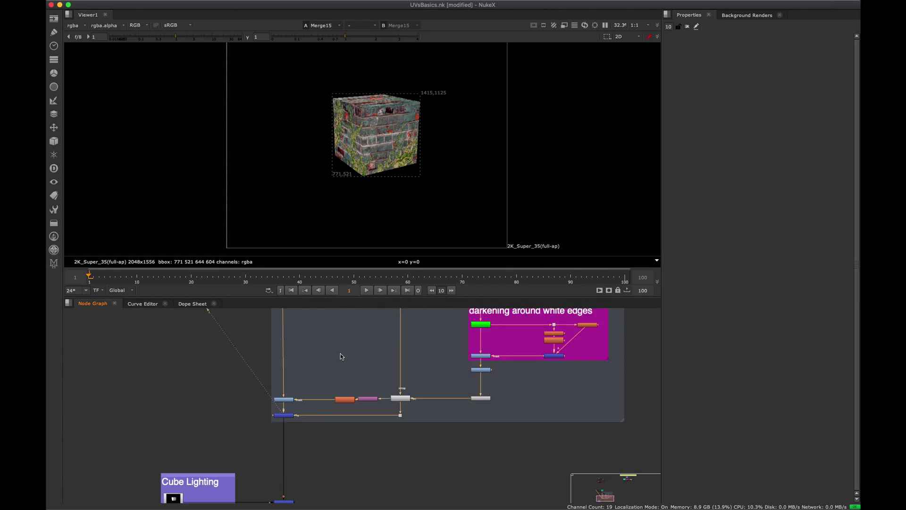
key("1")
left_click(351, 395)
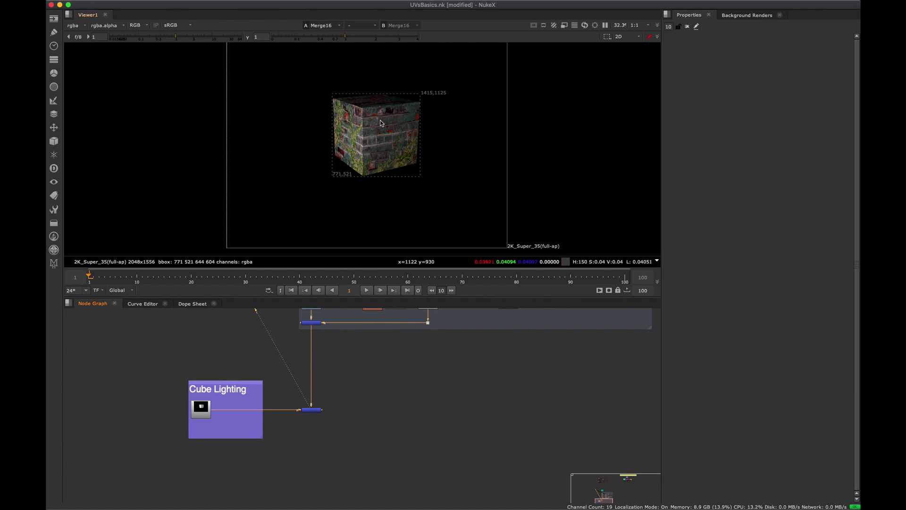
- Return to the Ivy backdrop, highlight its whole node setup, fit the cube image to the viewer width and clear the selection
middle_click_drag(508, 359, 398, 400)
scroll(406, 388, "down", 4)
middle_click_drag(430, 358, 342, 448)
left_click(428, 426)
key("space")
middle_click_drag(326, 410, 426, 431)
key("space")
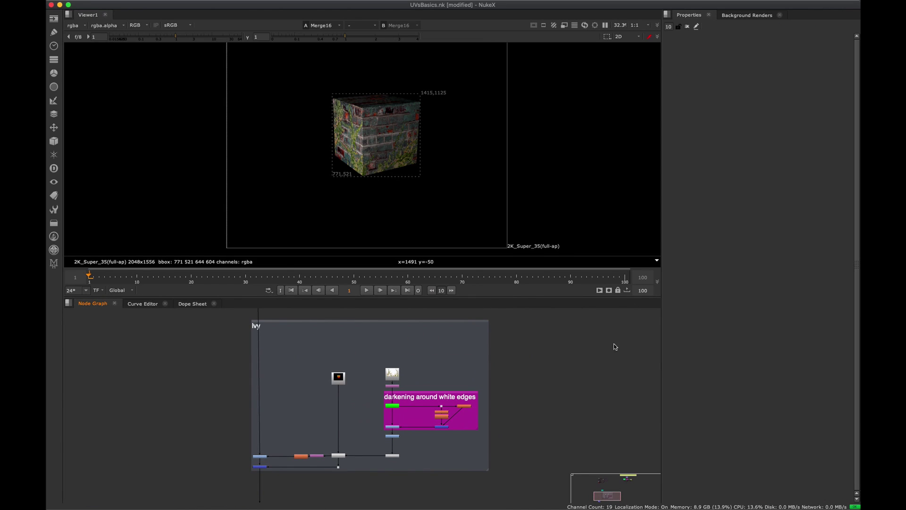
left_click_drag(541, 323, 217, 492)
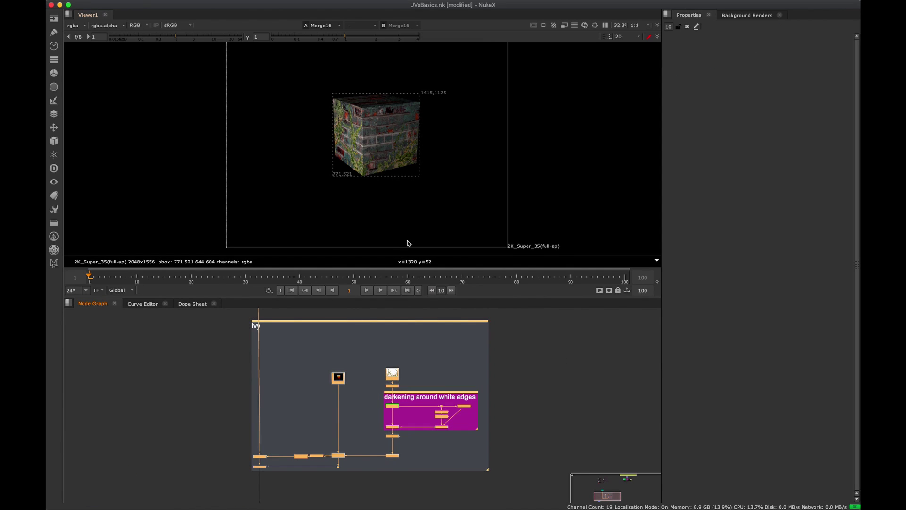
key("f")
key("h")
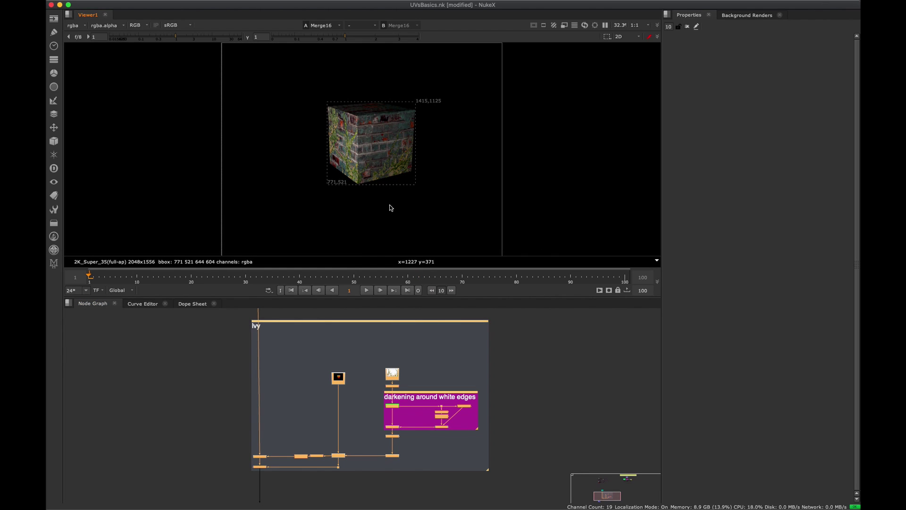
left_click(390, 358)
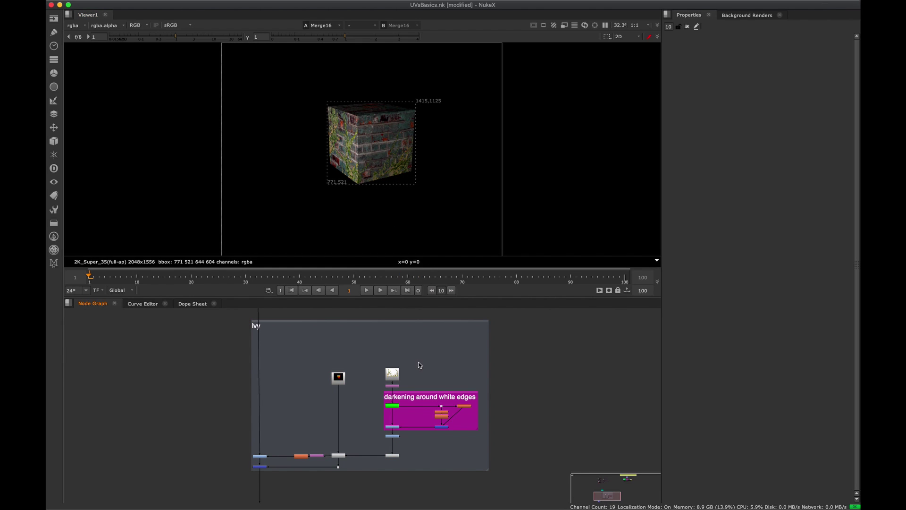
- Go to the car example in the node graph and examine its Tester Material, Beauty Render, UV Render and Layout backdrops
middle_click_drag(437, 314, 293, 349)
key("space")
scroll(431, 341, "down", 3)
middle_click_drag(460, 334, 338, 411)
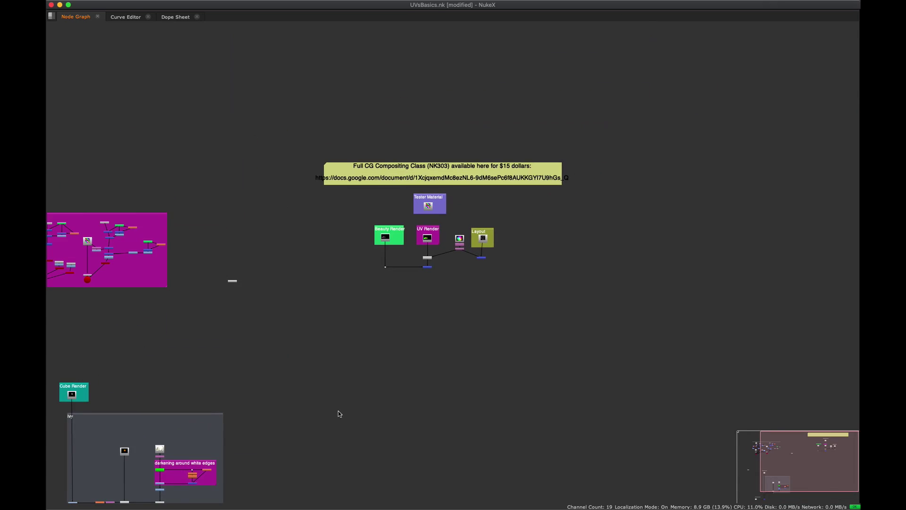
scroll(385, 252, "up", 5)
middle_click_drag(462, 191, 423, 304)
middle_click_drag(506, 296, 413, 325)
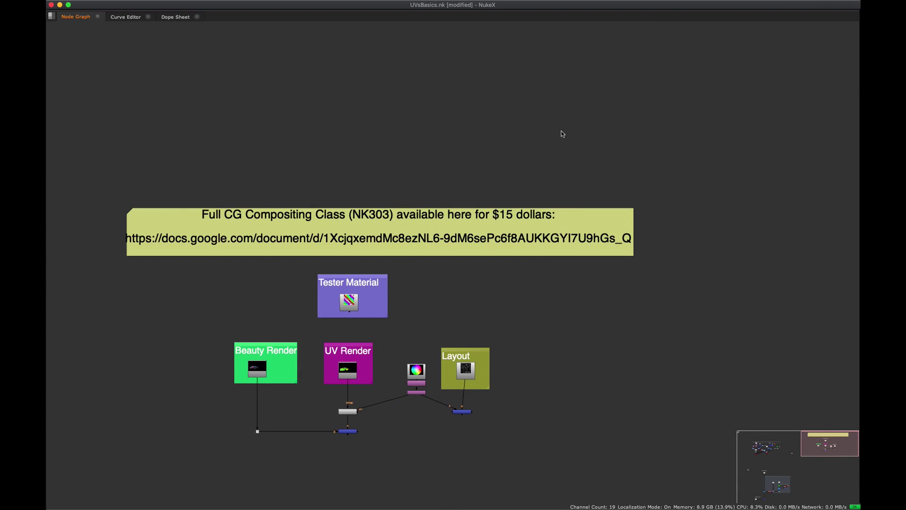
middle_click_drag(305, 322, 394, 306)
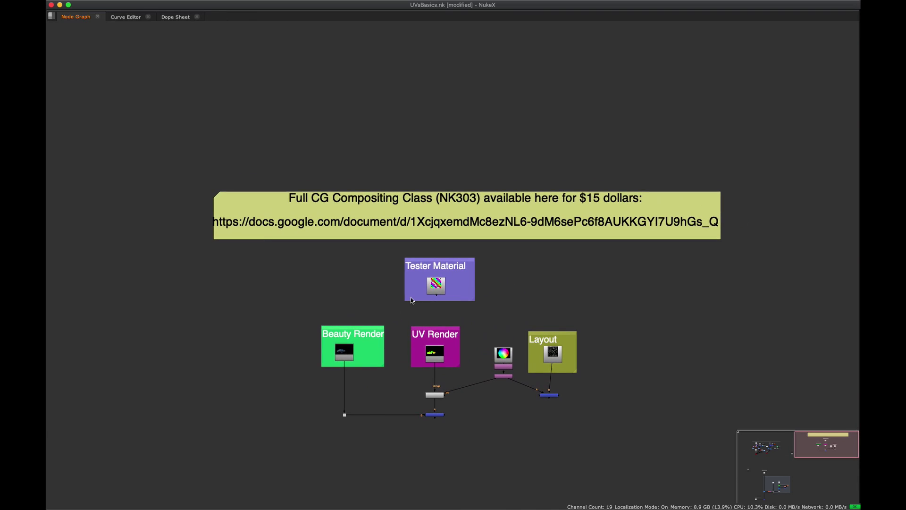
middle_click_drag(440, 333, 449, 333)
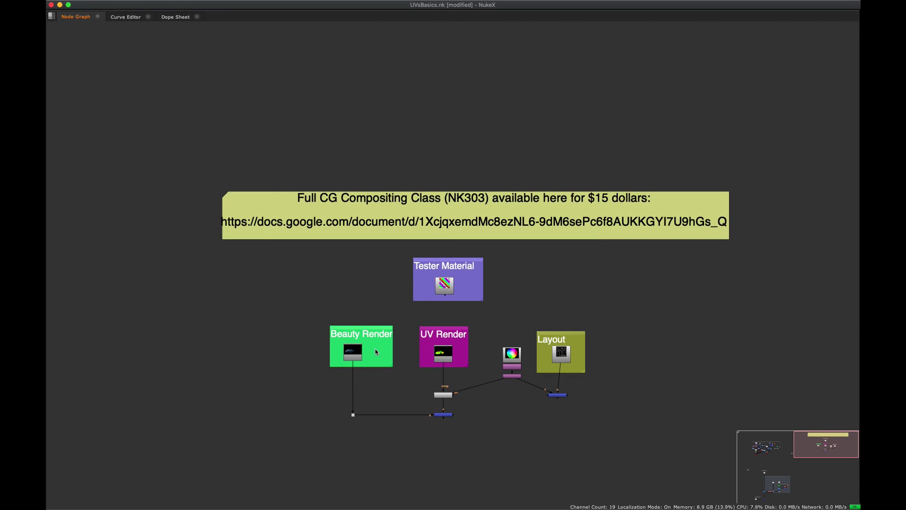
scroll(364, 364, "up", 3)
- Show the car's beauty render, Read5 (BeautyOneFrame.jpeg), in the viewer
left_click(352, 350)
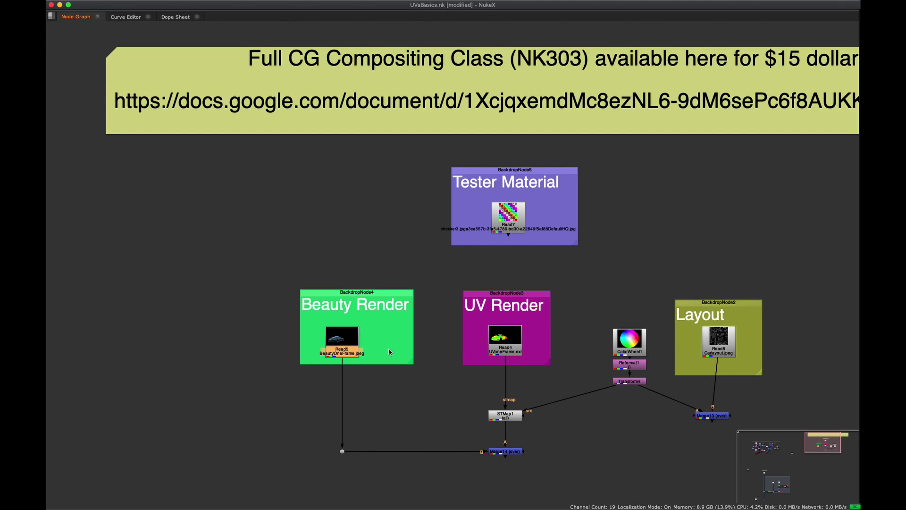
middle_click_drag(484, 340, 422, 323)
middle_click_drag(341, 292, 346, 316)
scroll(439, 286, "down", 3)
scroll(439, 292, "up", 3)
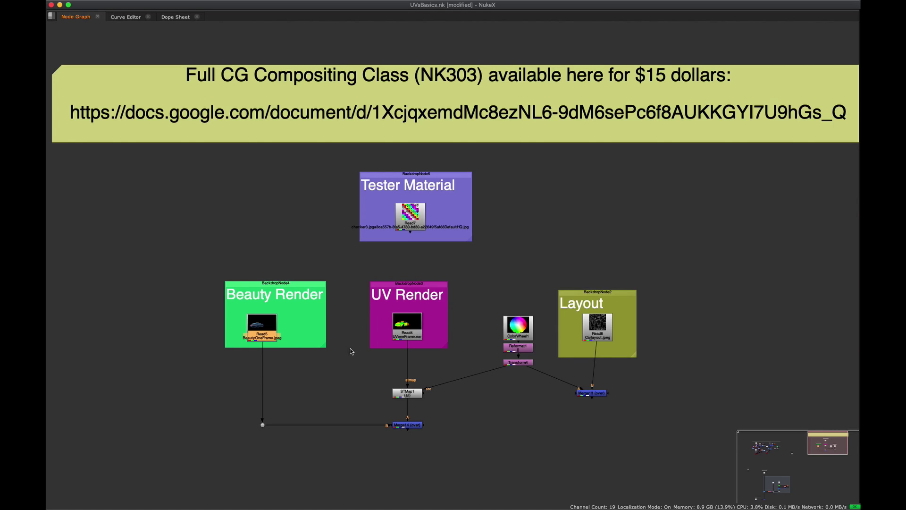
middle_click_drag(345, 329, 419, 371)
key("1")
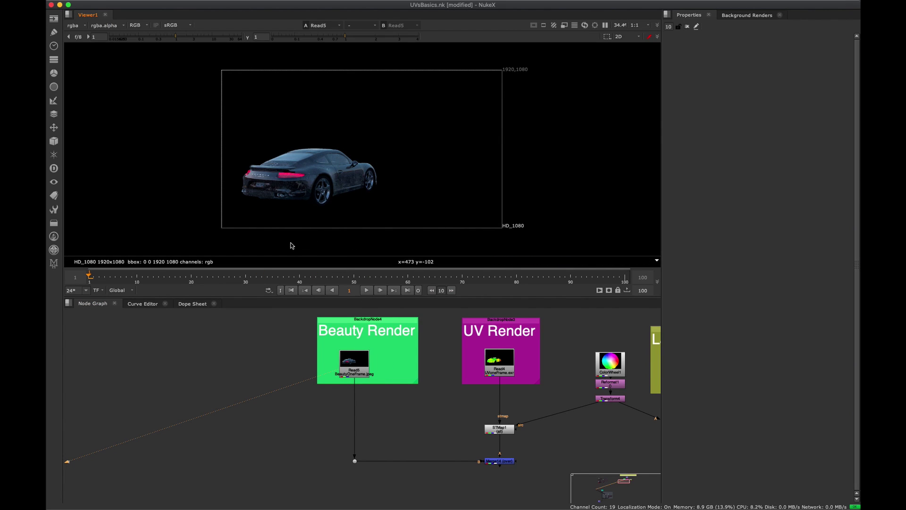
scroll(359, 371, "up", 4)
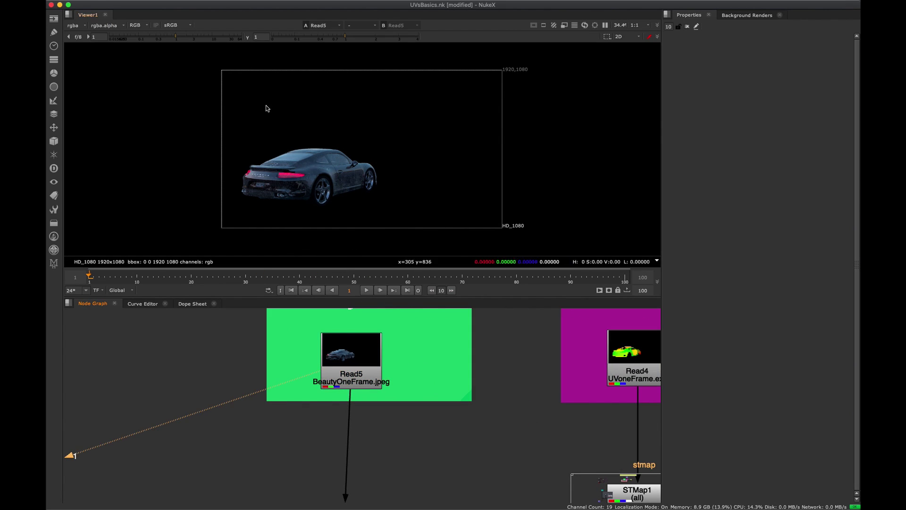
left_click(81, 26)
left_click(365, 96)
left_click_drag(356, 358, 347, 359)
- Show the car's UV pass, Read4 (UVoneFrame.exr), in the viewer
middle_click_drag(477, 412, 206, 417)
left_click(376, 373)
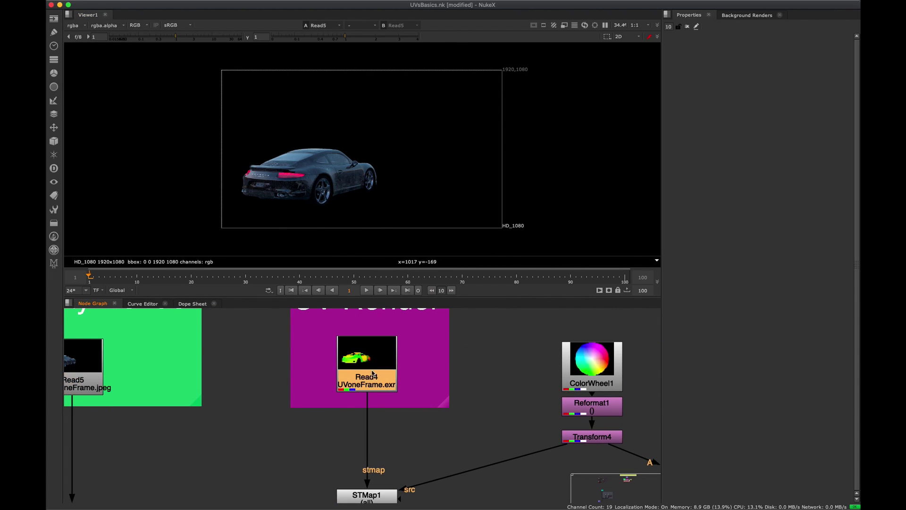
key("1")
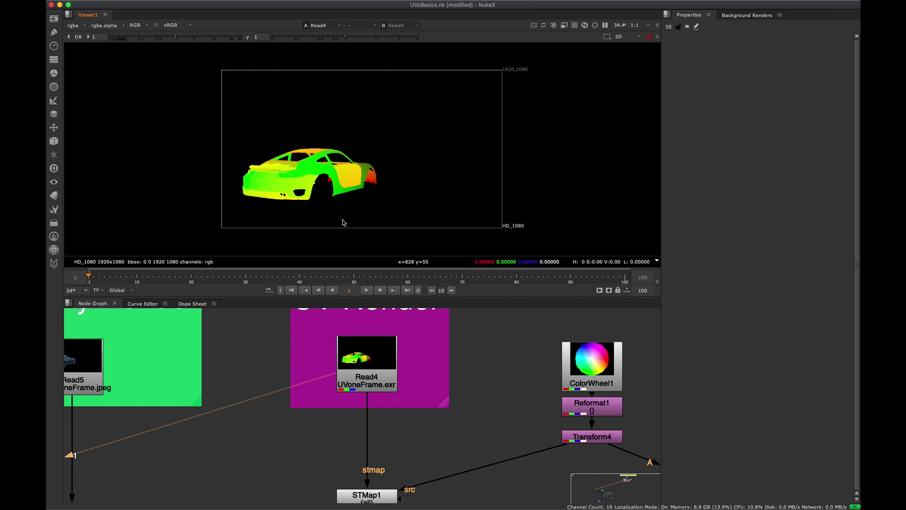
- Show the car's UV layout, Read6 (Carlayout.jpeg), in the viewer and inspect its shells from top to bottom
middle_click_drag(355, 381, 367, 371)
scroll(367, 372, "right", 15)
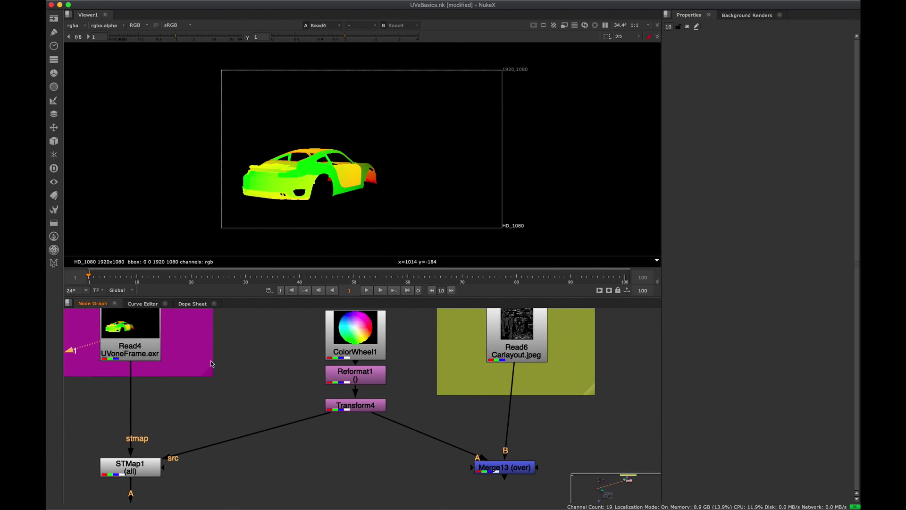
left_click_drag(390, 399, 388, 399)
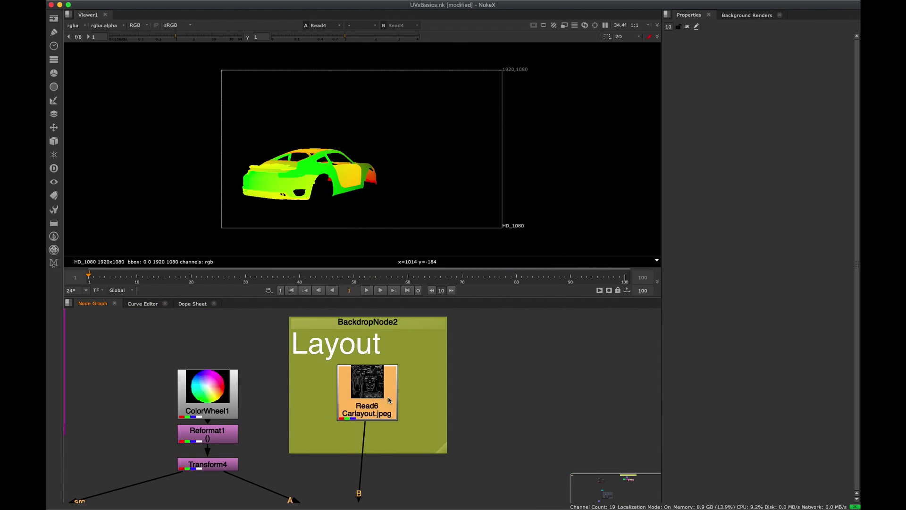
key("1")
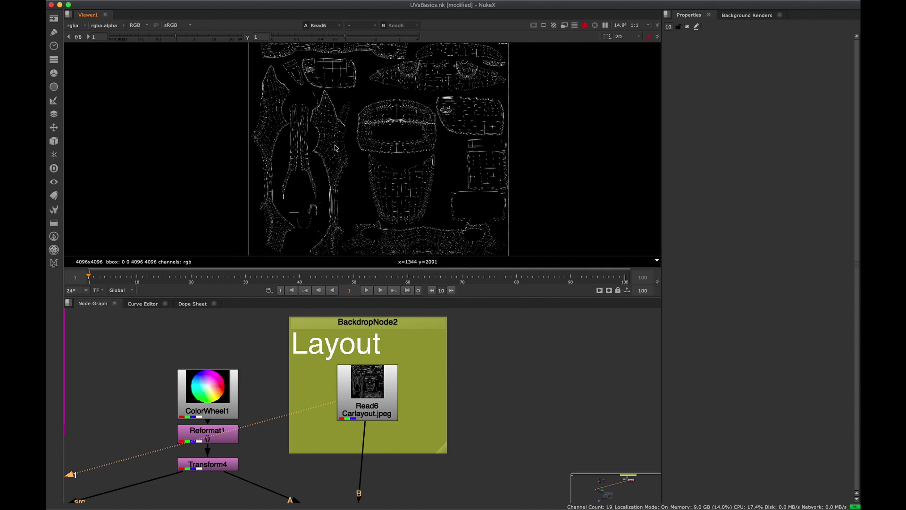
scroll(326, 208, "up", 3)
scroll(361, 137, "up", 2)
middle_click_drag(339, 84, 324, 142)
scroll(326, 145, "down", 4)
middle_click_drag(336, 205, 334, 162)
middle_click_drag(371, 216, 370, 200)
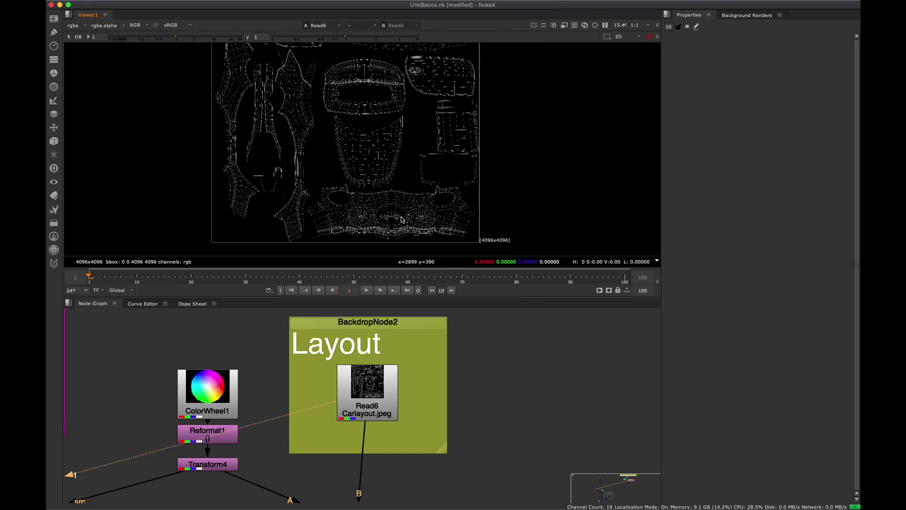
- Inspect the car's UV layout up close in a maximized viewer, fit it to the frame and restore the normal workspace
key("space")
scroll(486, 265, "up", 3)
scroll(485, 274, "up", 2)
middle_click_drag(478, 262, 493, 286)
scroll(492, 287, "down", 2)
scroll(487, 265, "up", 1)
middle_click_drag(441, 218, 445, 124)
mouse_move(435, 423)
middle_mouse_down()
mouse_move(436, 161)
mouse_move(408, 332)
middle_mouse_up()
key("f")
key("space")
- Locate the Merge13 node below the color wheel and layout, and enlarge the upper shells of the UV layout in the viewer
middle_click_drag(326, 492, 324, 387)
left_click(357, 420)
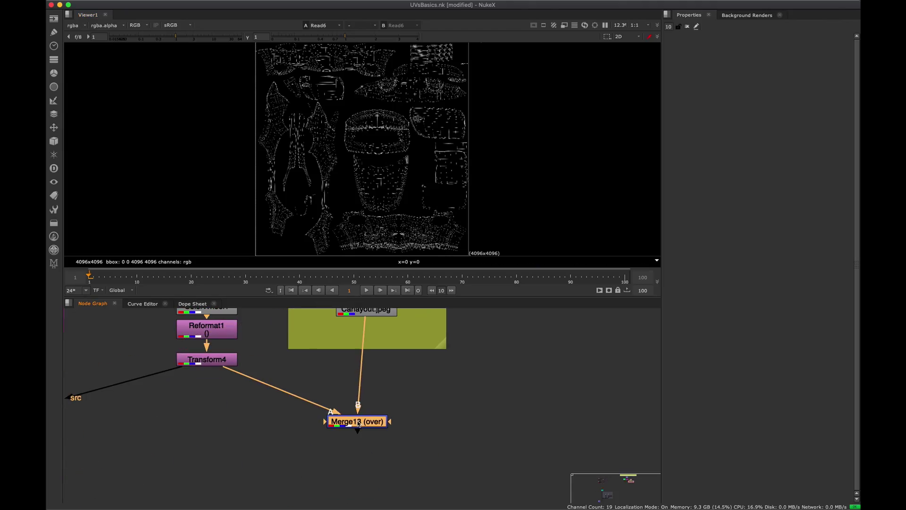
middle_click_drag(260, 374, 451, 435)
middle_click_drag(340, 65, 337, 145)
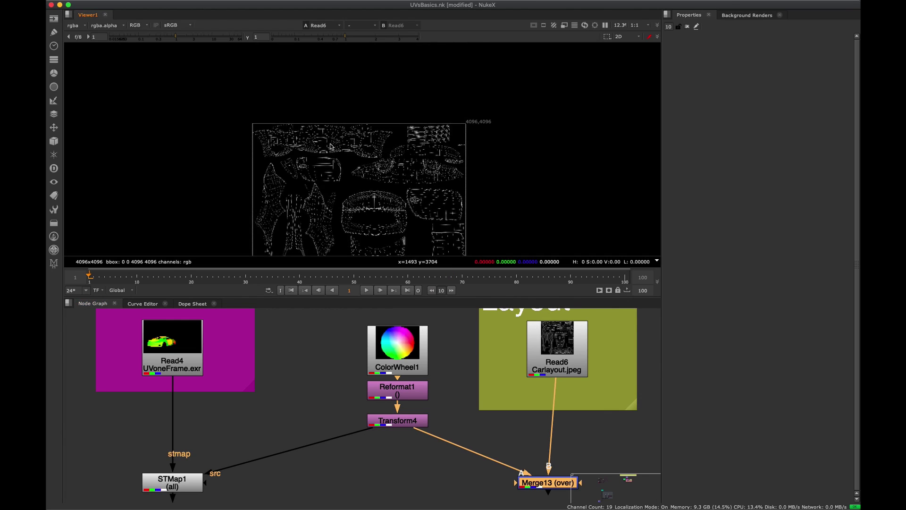
scroll(336, 145, "up", 4)
- Switch the viewer back to the Read4 UV pass and fit the car in the frame
left_click(426, 365)
left_click(168, 365)
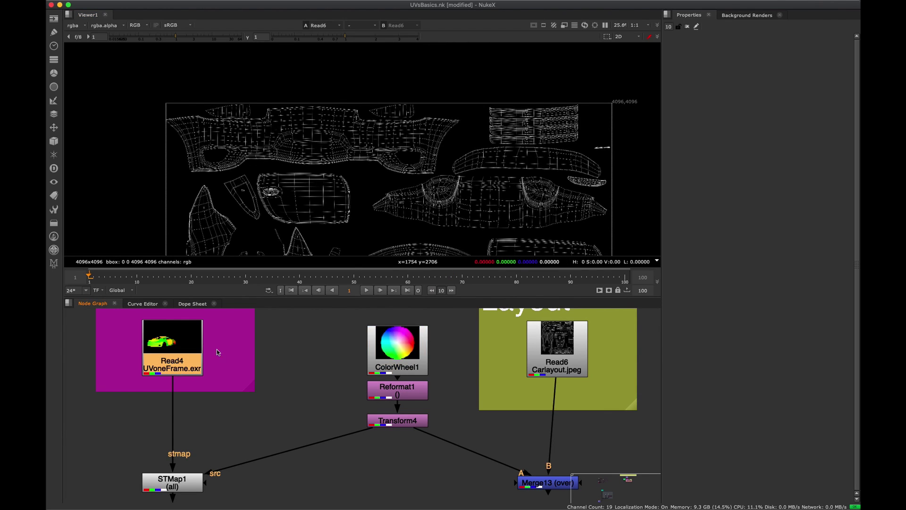
key("1")
left_click(202, 448)
key("f")
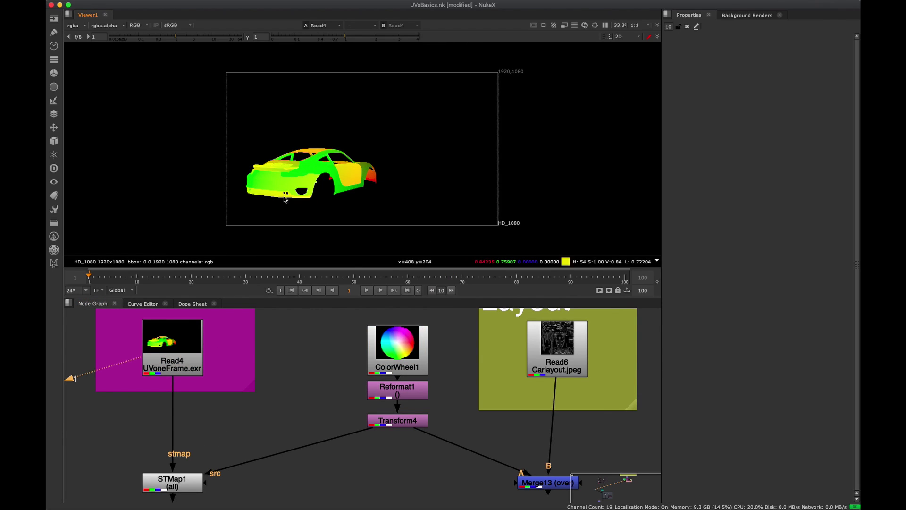
- Show the Read5 beauty render again and zoom in on the car's rear bumper
middle_click_drag(174, 401, 509, 349)
left_click(241, 323)
key("1")
scroll(354, 203, "up", 5)
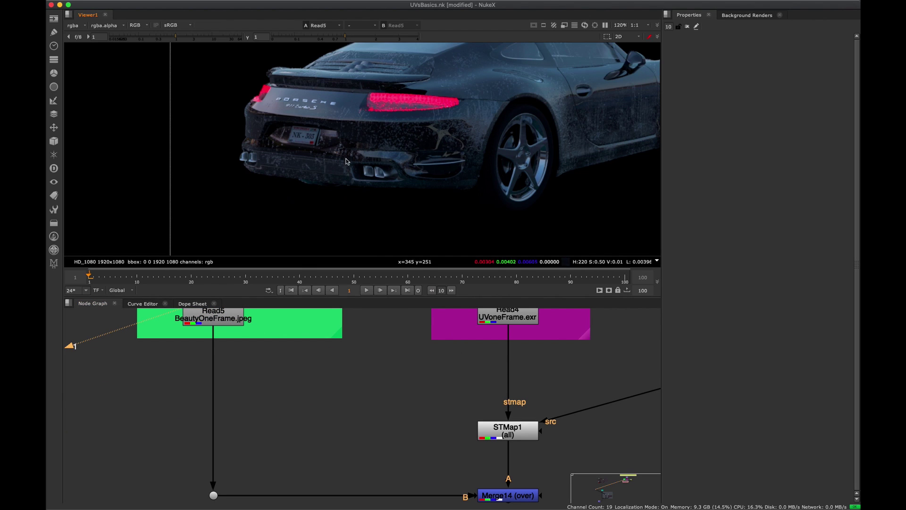
- Connect ColorWheel1 to the viewer's second input, fit the image and return to a close view of the Read5 beauty render
left_click(438, 380)
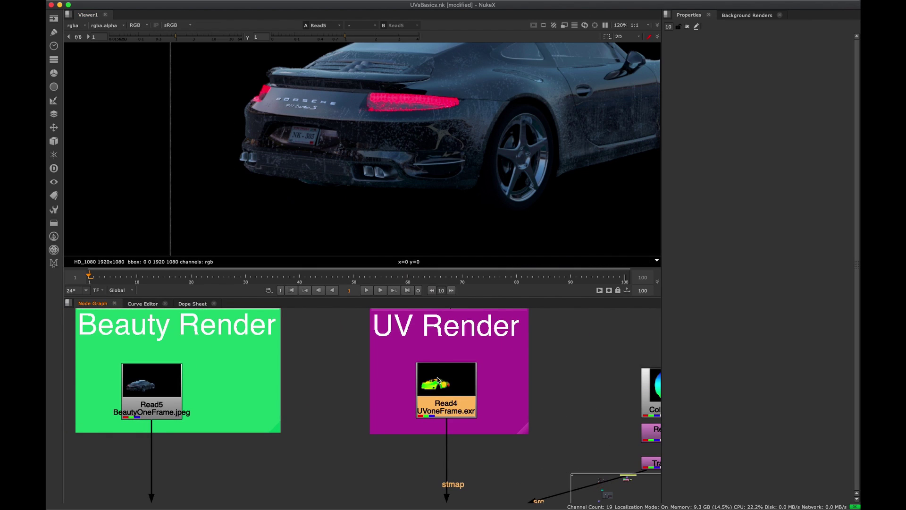
middle_click_drag(471, 360, 311, 344)
left_click(509, 348)
key("1")
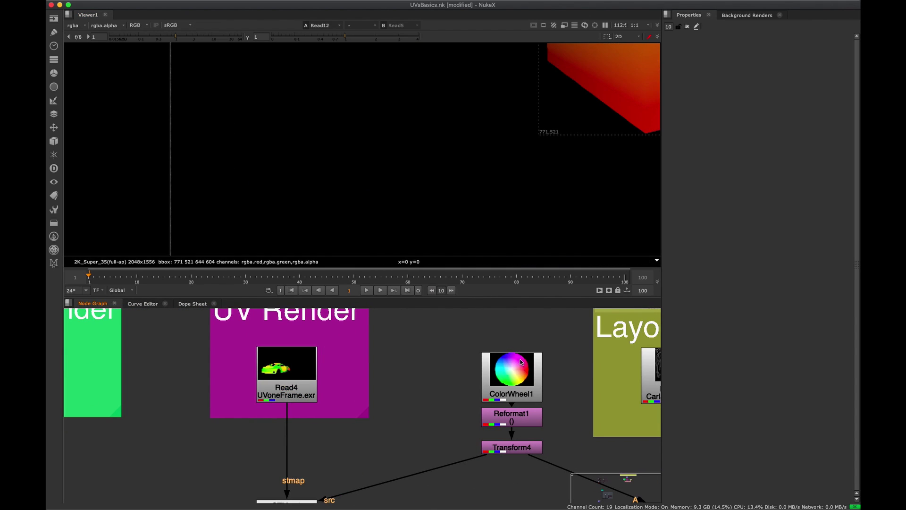
key("2")
key("f")
key("1")
scroll(316, 153, "up", 5)
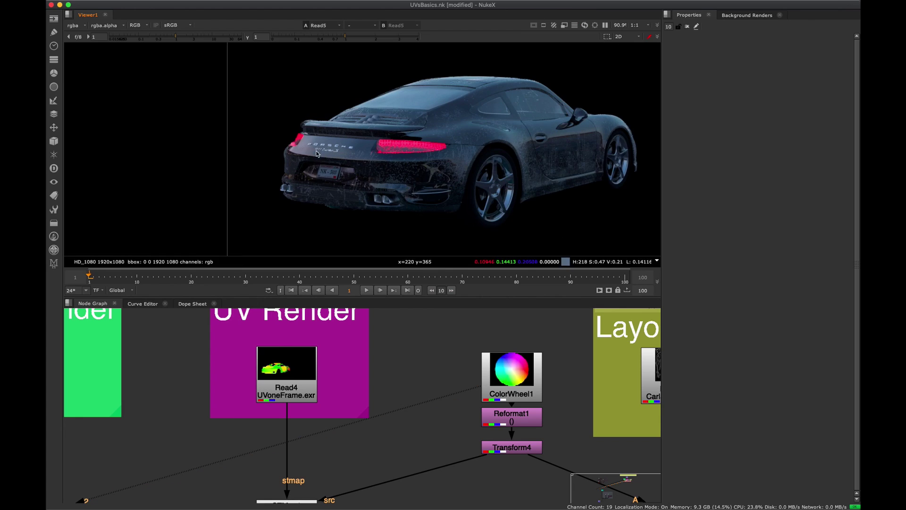
- Show the Read6 car layout in the viewer again, fit it to the frame and maximize the viewer
middle_click_drag(647, 378, 435, 371)
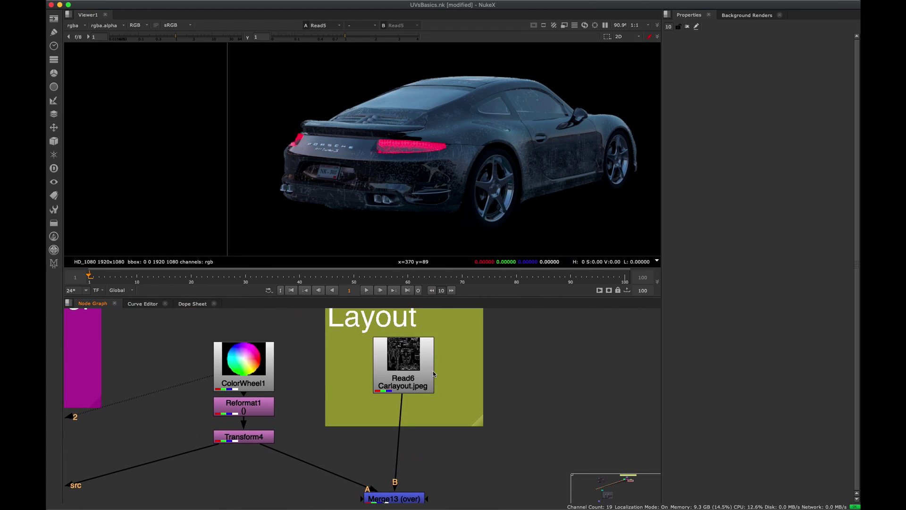
left_click(424, 372)
key("1")
key("f")
key("space")
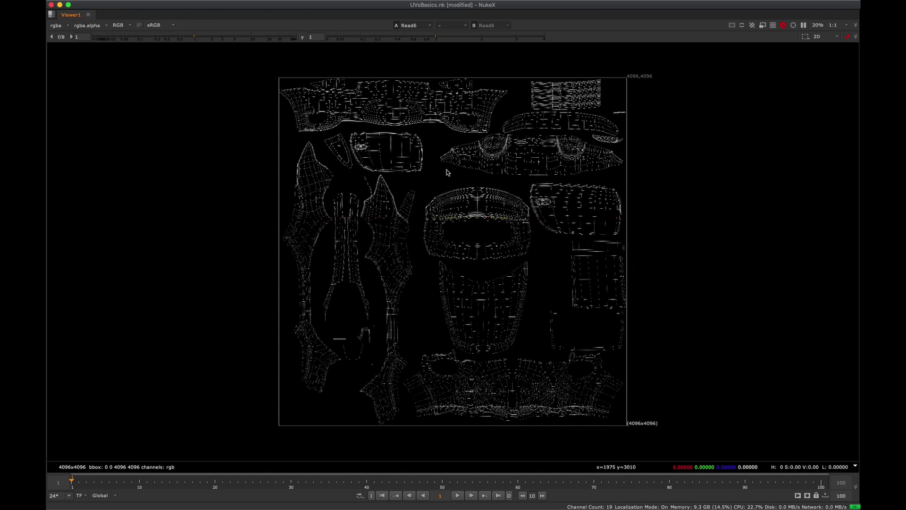
- Examine the unwrapped panels in the upper part of the car layout up close
scroll(401, 216, "up", 3)
scroll(401, 215, "up", 2)
middle_click_drag(402, 216, 424, 227)
scroll(507, 239, "up", 3)
middle_click_drag(419, 174, 336, 134)
scroll(378, 134, "down", 3)
middle_click_drag(553, 267, 465, 242)
scroll(453, 195, "up", 3)
left_click_drag(597, 127, 322, 227)
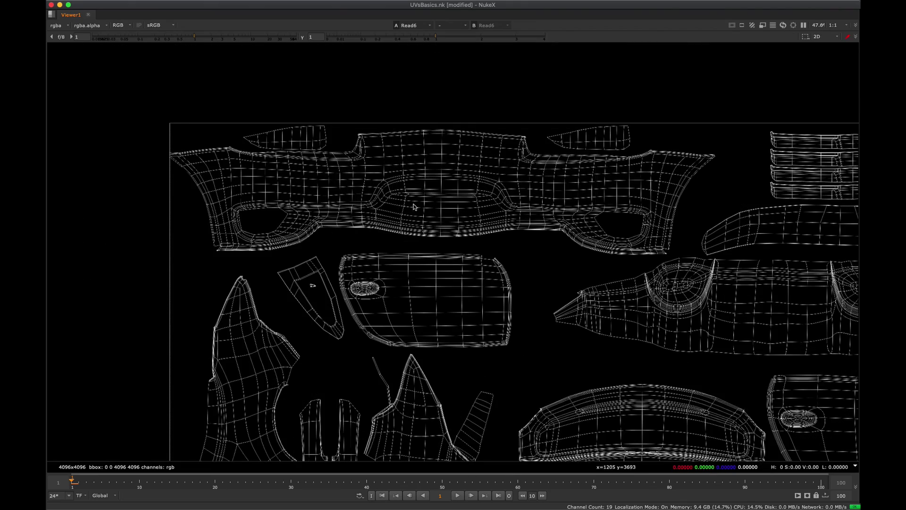
middle_click_drag(415, 204, 364, 208)
- Restore the full workspace, show Merge13 in the viewer and fit its image to the frame
key("space")
middle_click_drag(330, 448, 330, 363)
left_click(378, 413)
key("1")
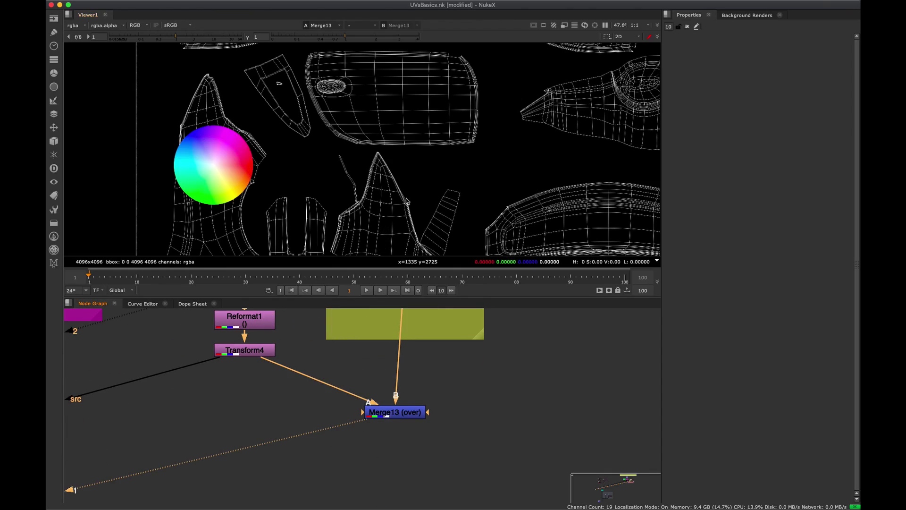
key("f")
- Show the original ColorWheel1 image in the viewer and fit it to the frame
middle_click_drag(287, 396, 296, 475)
left_click(271, 354)
key("1")
key("f")
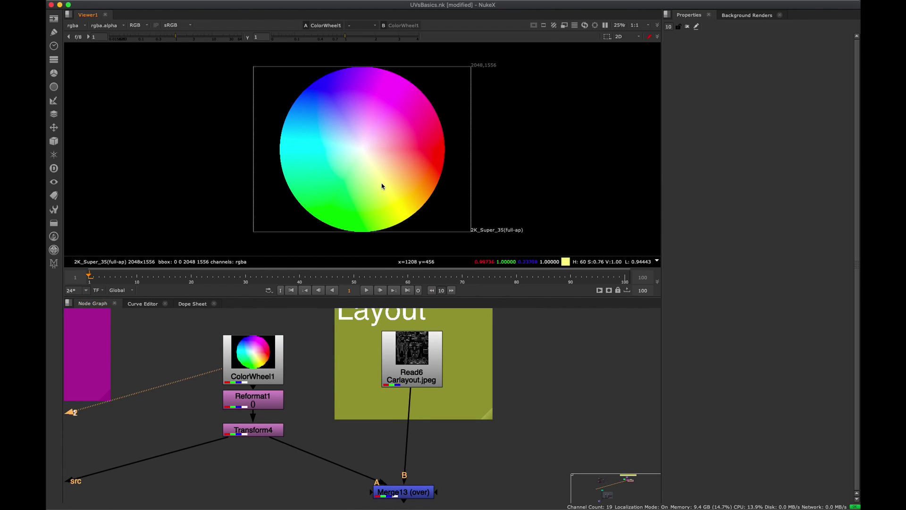
- Open Reformat1's properties and view its full 4096x4096 output in the viewer
double_click(267, 402)
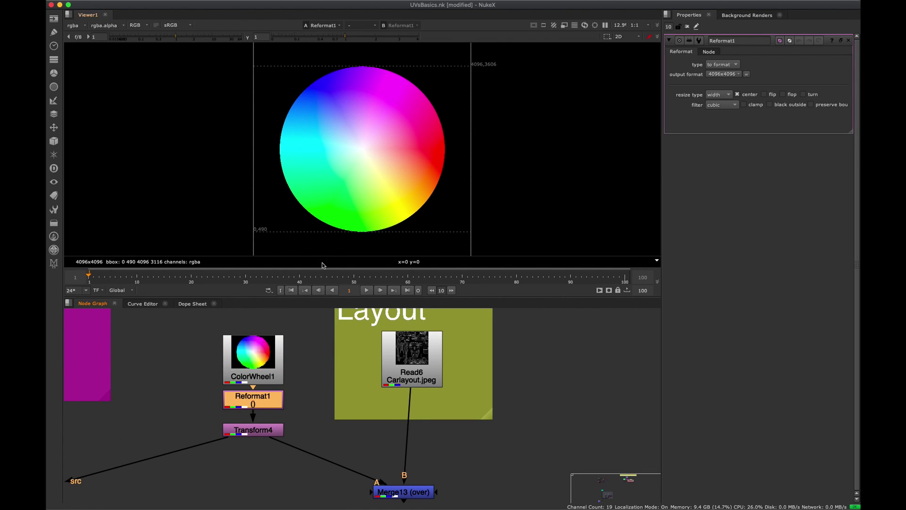
key("1")
scroll(425, 208, "down", 4)
scroll(449, 226, "up", 2)
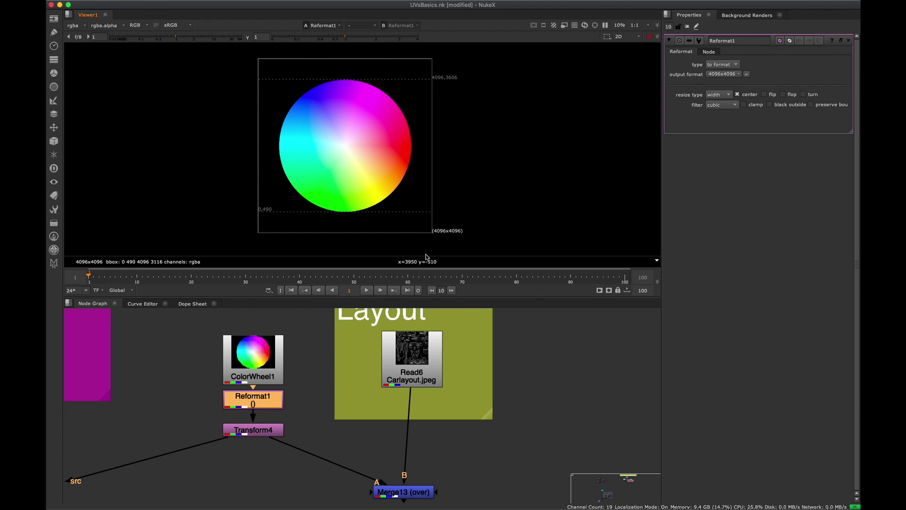
- Show the Read6 car layout in the viewer and inspect the corner of its format
left_click(417, 349)
key("1")
mouse_move(447, 210)
middle_mouse_down()
mouse_move(443, 223)
mouse_move(403, 160)
middle_mouse_up()
scroll(433, 235, "up", 4)
left_click_drag(444, 172, 370, 195)
middle_click_drag(304, 405, 346, 409)
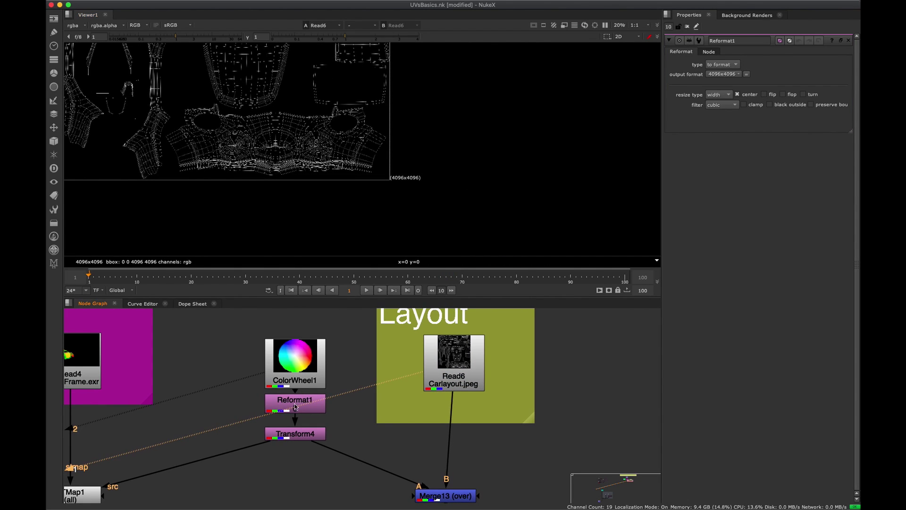
- Compare the fitted Reformat1 output with the Transform4 output and the Merge13 composite in the viewer
left_click(304, 404)
key("1")
key("f")
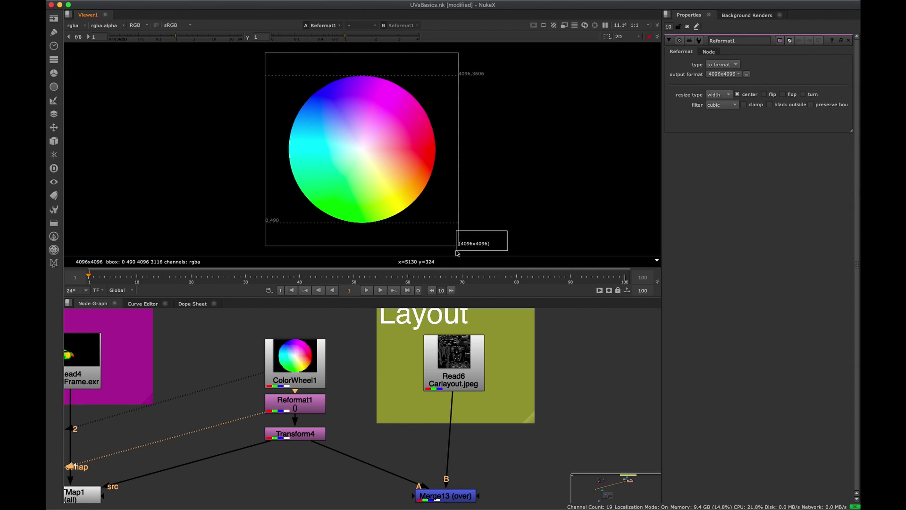
left_click(318, 431)
key("1")
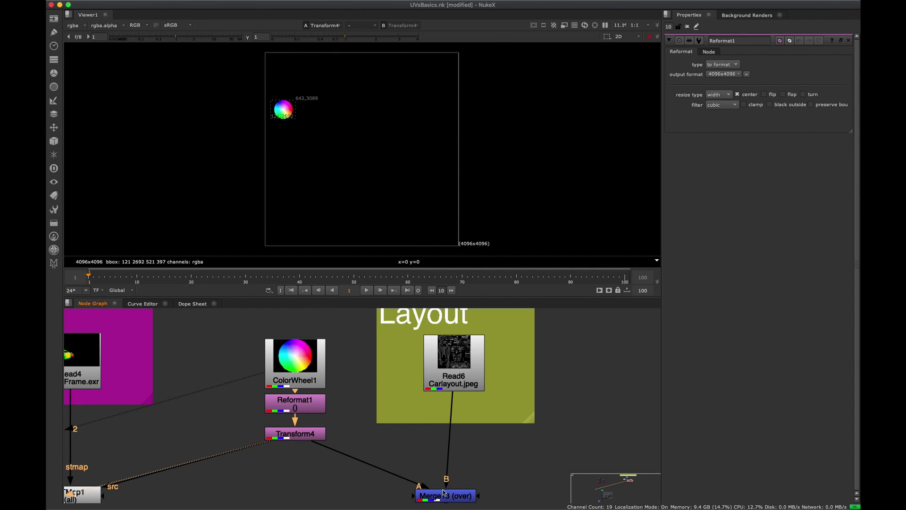
left_click(437, 494)
key("1")
- Open Transform4's properties and zoom in on the color wheel over the layout
left_click(300, 434)
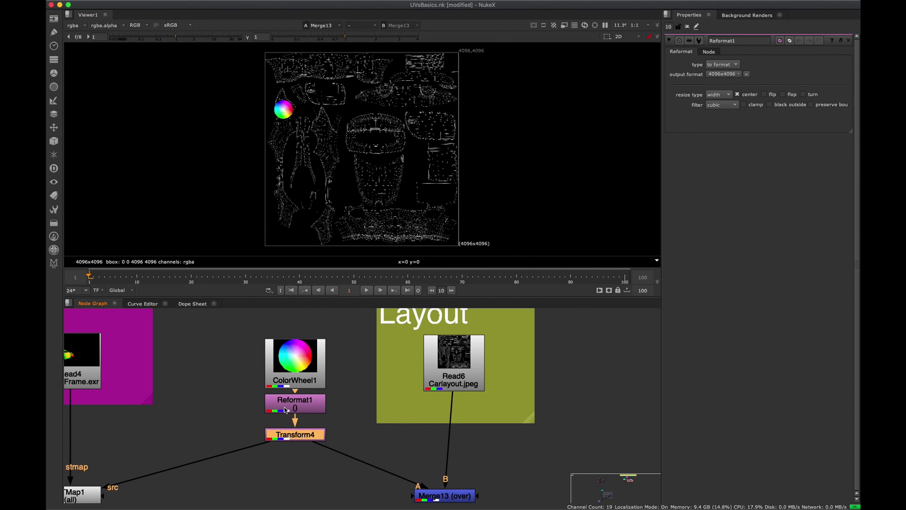
double_click(307, 436)
scroll(290, 214, "up", 3)
left_click_drag(251, 217, 323, 175)
key("super+z")
left_click_drag(242, 213, 272, 186)
key("super+z")
- Move the color wheel onto the middle of the bumper panel at the layout's top, at translate x -740, y 1674
left_click_drag(248, 214, 329, 144)
scroll(330, 137, "up", 3)
left_click_drag(332, 177, 342, 156)
- Maximize the node graph and shift ColorWheel1, Reformat1 and Transform4 slightly down as a group
middle_click_drag(198, 436, 306, 376)
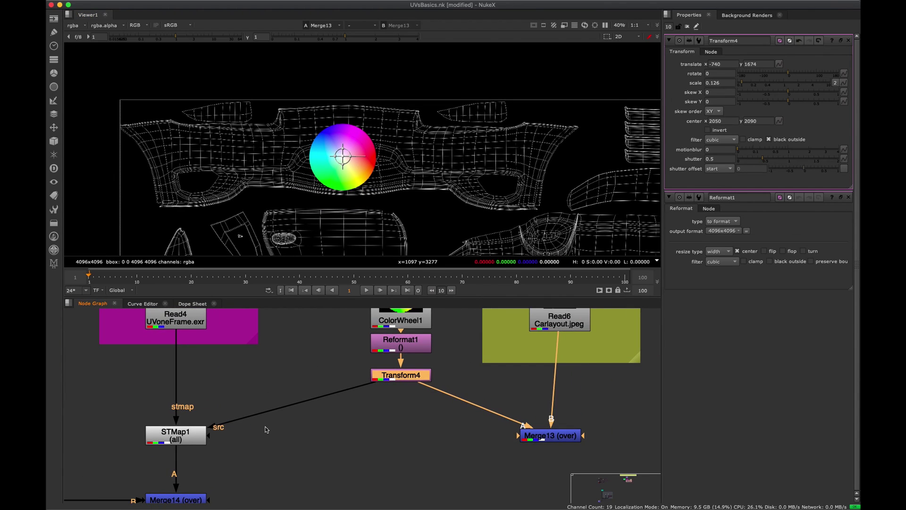
middle_click_drag(265, 427, 337, 422)
key("space")
left_click(250, 428)
middle_click_drag(277, 410, 380, 392)
left_click(375, 295)
left_click_drag(643, 224, 506, 405)
left_click_drag(612, 291, 609, 308)
middle_click_drag(700, 342, 608, 349)
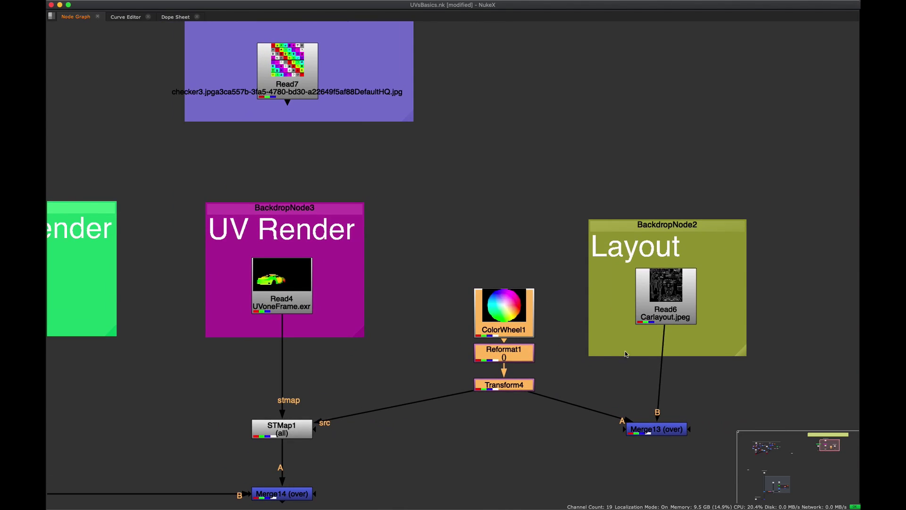
- Check the Merge13 composite and return to the maximized node graph
key("space")
middle_click_drag(648, 375, 570, 406)
left_click(570, 406)
middle_click_drag(429, 363, 593, 250)
key("space")
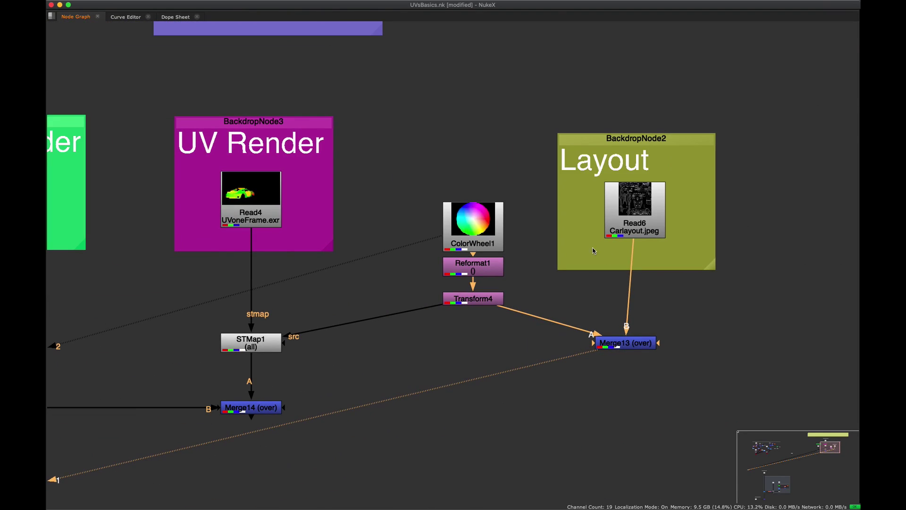
- Reposition the color wheel nodes and move the Layout backdrop, Read6 and Merge13 farther away from the UV Render branch
middle_click_drag(415, 309, 290, 300)
left_click_drag(771, 111, 337, 351)
left_click_drag(363, 251, 543, 253)
left_click_drag(513, 220, 349, 225)
left_click_drag(723, 94, 420, 374)
left_click_drag(525, 215, 590, 216)
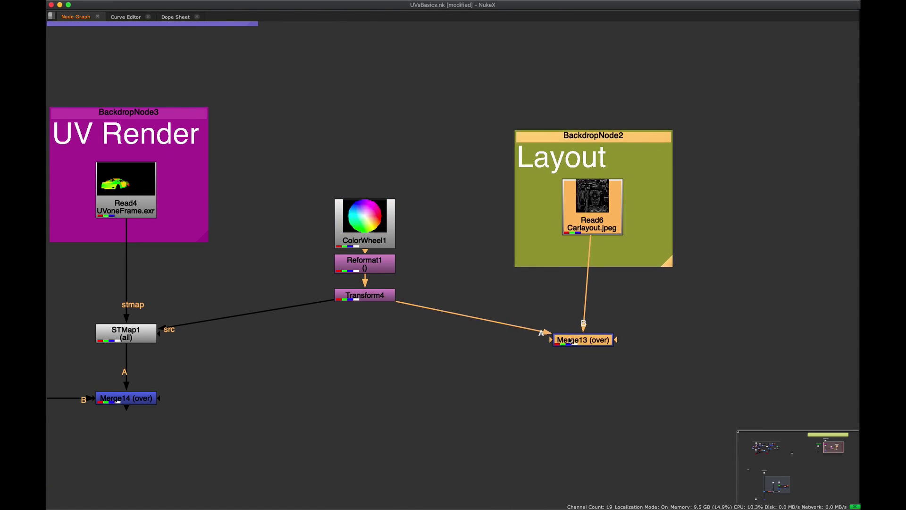
- Shift the Layout backdrop with Read6 and Merge13 slightly down in the node graph
middle_click_drag(251, 304, 398, 305)
left_click_drag(571, 105, 233, 354)
middle_click_drag(332, 336, 293, 353)
left_click_drag(789, 123, 588, 394)
mouse_move(684, 373)
left_mouse_down()
mouse_move(703, 396)
mouse_move(684, 391)
left_mouse_up()
middle_click_drag(463, 317, 596, 332)
left_click_drag(569, 322, 644, 351)
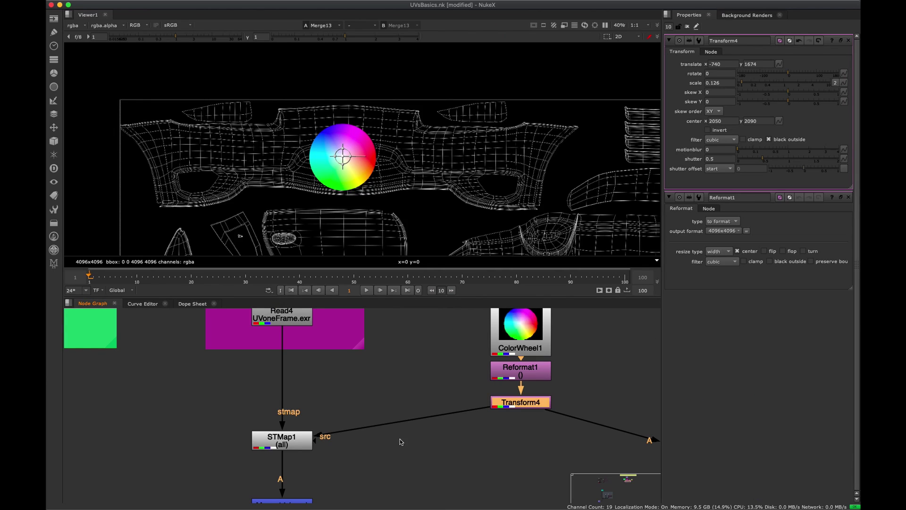
- Show STMap1 in the viewer and zoom in on the projected color wheel
left_click_drag(364, 405, 219, 461)
key("1")
key("f")
left_click(282, 438)
middle_click_drag(273, 420, 310, 371)
left_click_drag(427, 406, 285, 450)
middle_click_drag(336, 411, 384, 419)
left_click(347, 354)
middle_click_drag(217, 180, 253, 173, "alt")
scroll(274, 163, "up", 8)
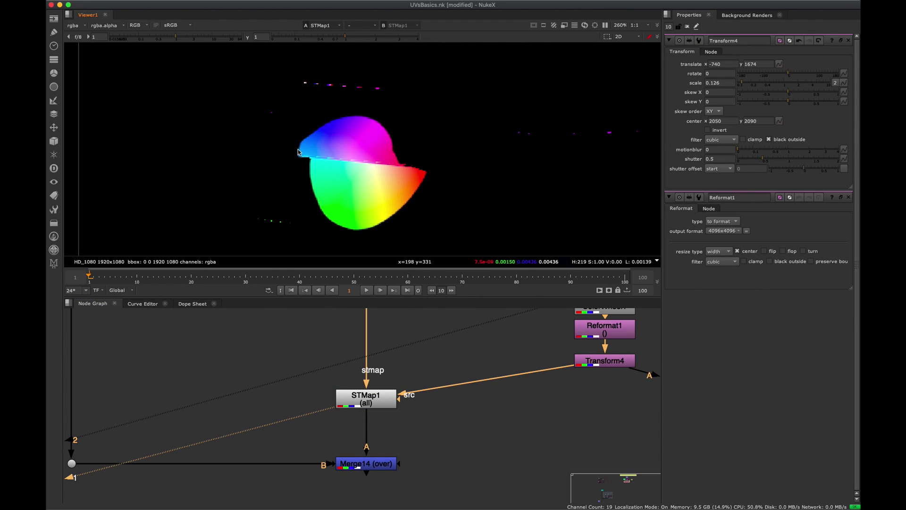
- Bring the beauty and UV render branches into view and fit the whole STMap1 output in the viewer
scroll(428, 427, "down", 3)
middle_click_drag(340, 385, 376, 403)
left_click_drag(285, 421, 137, 490)
key("1")
left_click(424, 425)
key("1")
key("f")
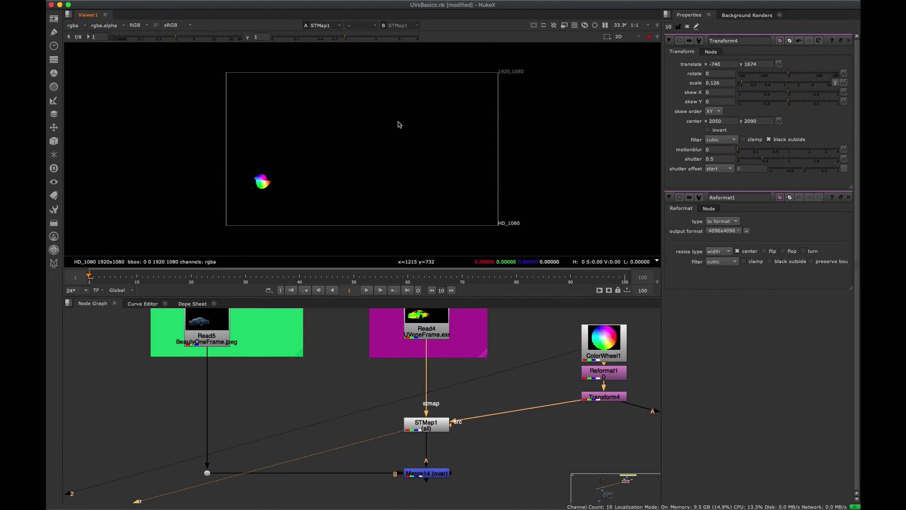
- Show the Merge14 composite in the viewer and zoom in on the color wheel on the car's rear bumper
left_click_drag(416, 420, 421, 422)
middle_click_drag(333, 409, 310, 419)
left_click(409, 431)
key("1")
left_click(310, 419)
key("1")
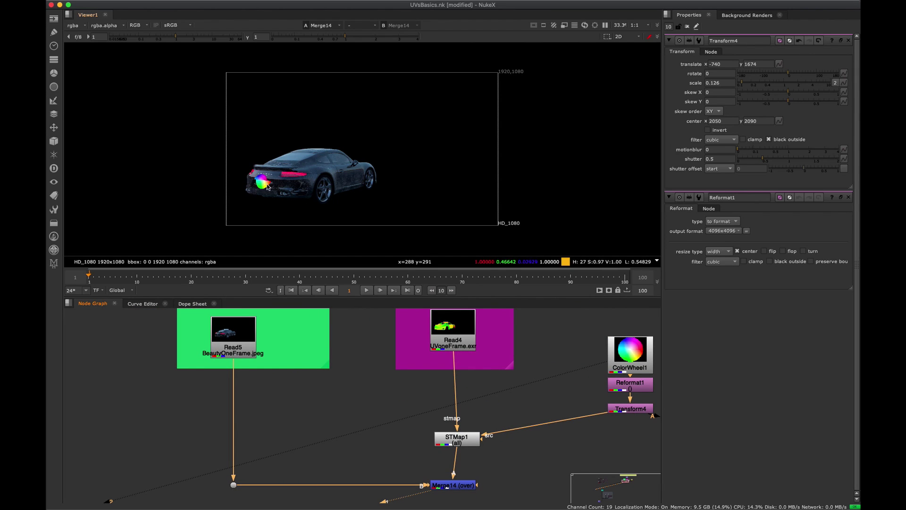
scroll(267, 187, "up", 6)
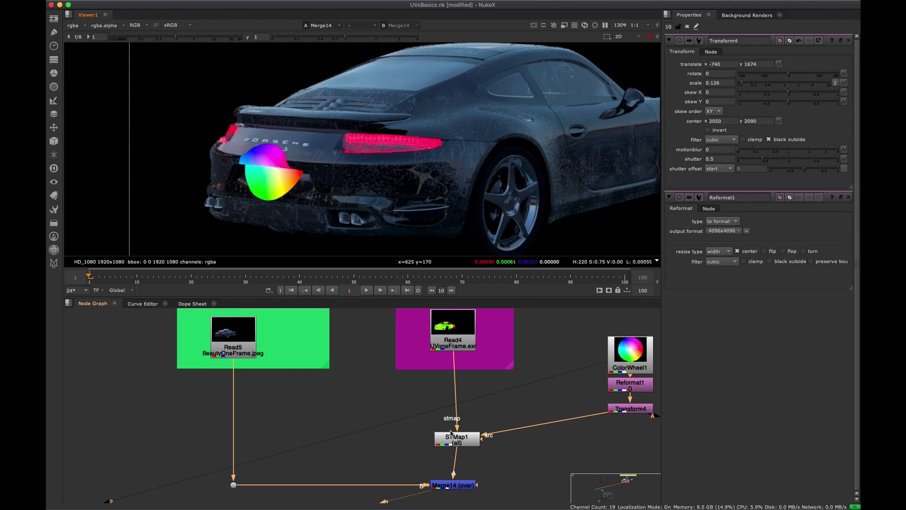
- Slide the color wheel sideways across the rear bumper by setting Transform4's translate x to -510
middle_click_drag(450, 432, 244, 418)
left_click(430, 393)
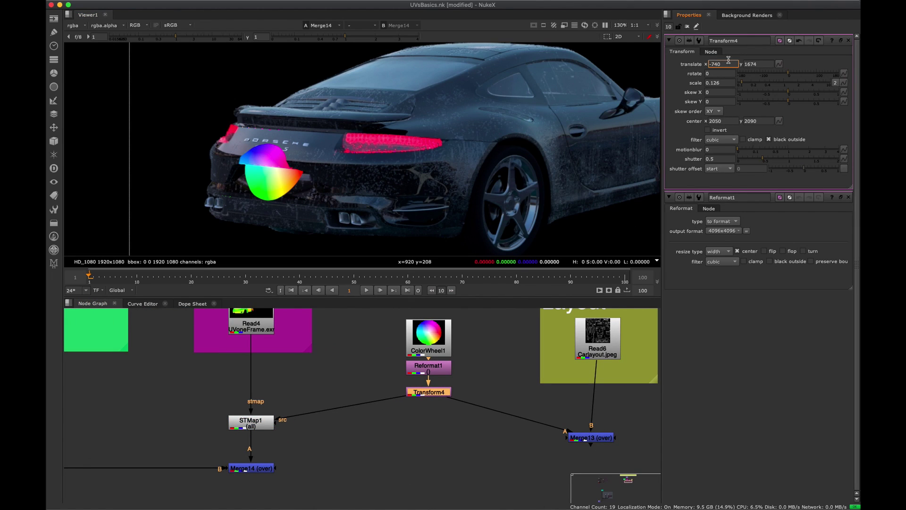
key("Up")
key("Up")
key("Up")
key("Up")
key("Up")
key("Up")
key("Up")
key("Up")
key("Up")
key("Up")
key("Up")
key("Up")
key("Up")
key("Up")
key("Up")
key("Up")
key("Up")
key("Up")
key("Up")
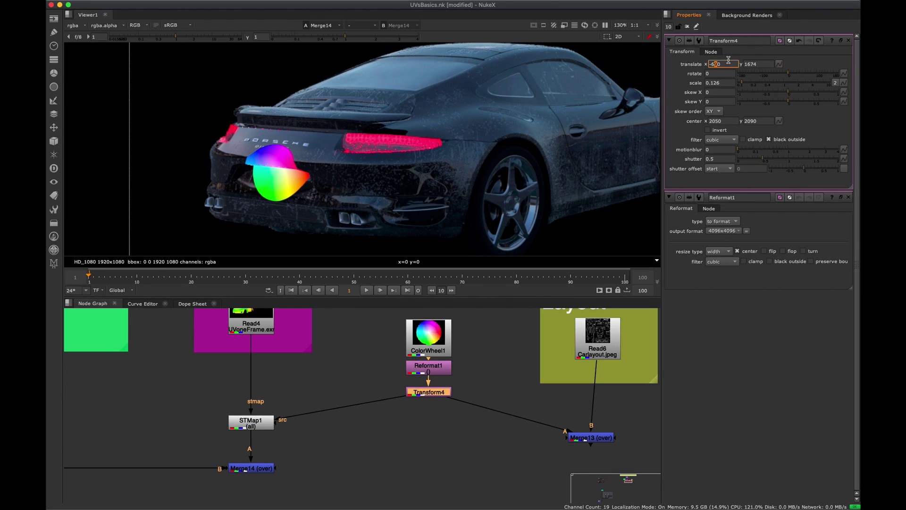
key("Up")
key("Up")
key("Up")
key("Up")
key("Up")
key("Up")
key("Up")
key("Up")
key("Up")
key("Up")
key("Up")
key("Up")
key("Up")
key("Up")
key("Up")
key("Up")
key("Up")
key("Up")
key("Up")
key("Up")
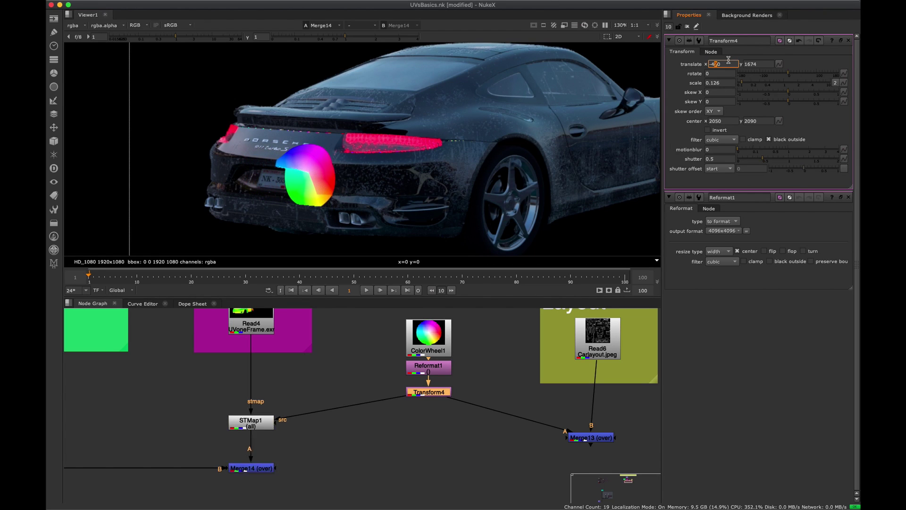
key("Up")
key("Up")
key("Up")
key("Up")
key("Down")
key("Down")
key("Down")
key("Down")
key("Down")
key("Down")
key("Down")
key("Down")
key("Down")
key("Down")
key("Down")
key("Down")
key("Down")
key("Down")
key("Down")
key("Down")
key("Down")
key("Down")
key("Down")
key("Down")
key("Down")
key("Down")
key("Down")
key("Down")
key("Down")
key("Down")
key("Down")
key("Down")
key("Down")
key("Down")
key("Down")
key("Down")
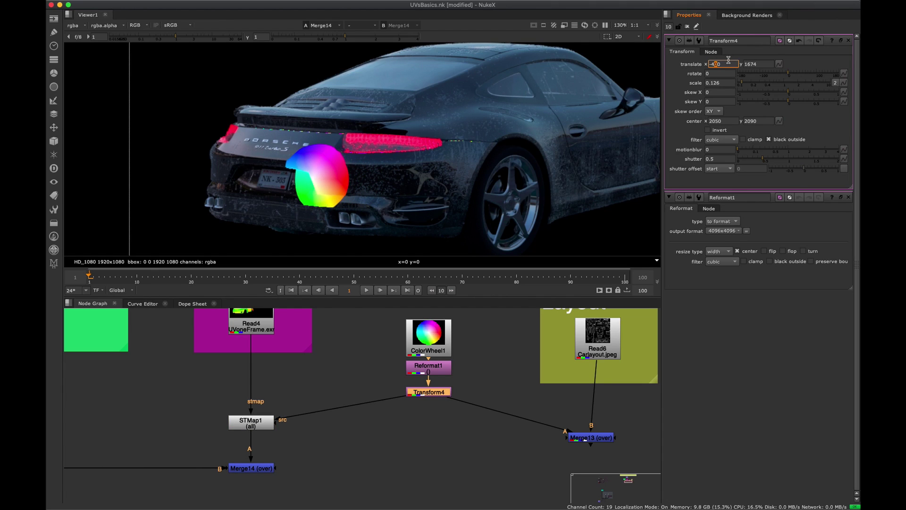
- Show the Read5 beauty render fitted in the viewer, followed by the Read4 UV render
middle_click_drag(255, 386, 475, 449)
left_click(254, 388, "shift+super")
key("f")
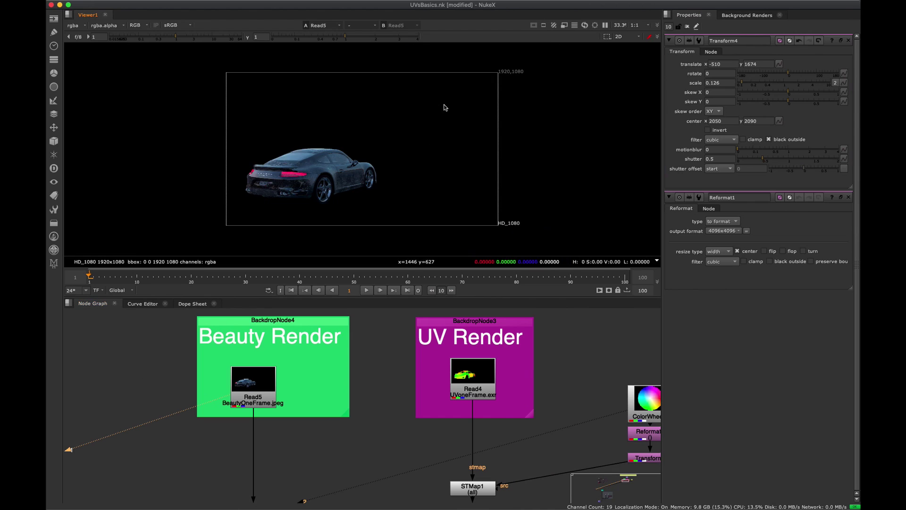
left_click(478, 388)
key("1")
- Show the Merge14 composite of the color wheel on the car in the viewer
middle_click_drag(382, 369, 276, 267)
left_click(366, 431)
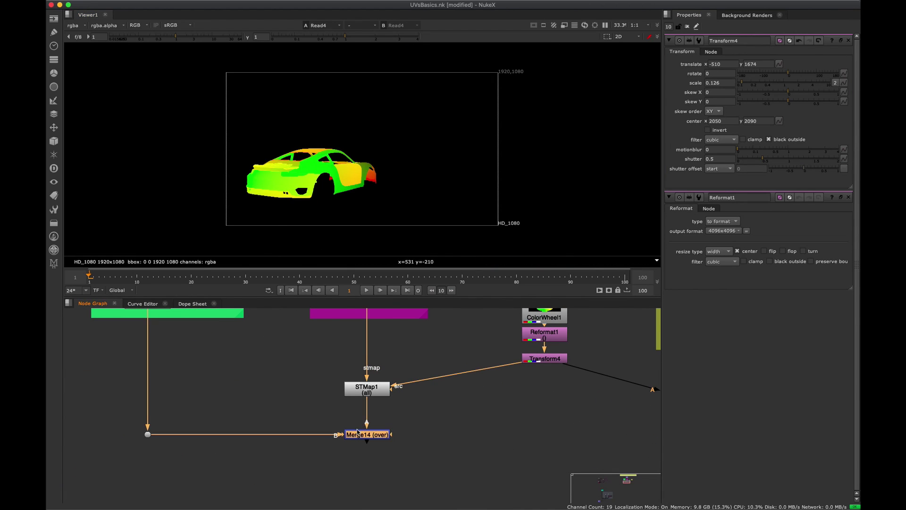
key("1")
- Show the Read6 car layout in a maximized viewer and turn the viewer overlays off
middle_click_drag(426, 385, 398, 375)
middle_click_drag(612, 378, 336, 416)
middle_click_drag(280, 364, 345, 404)
left_click(427, 420)
scroll(385, 426, "right", 5)
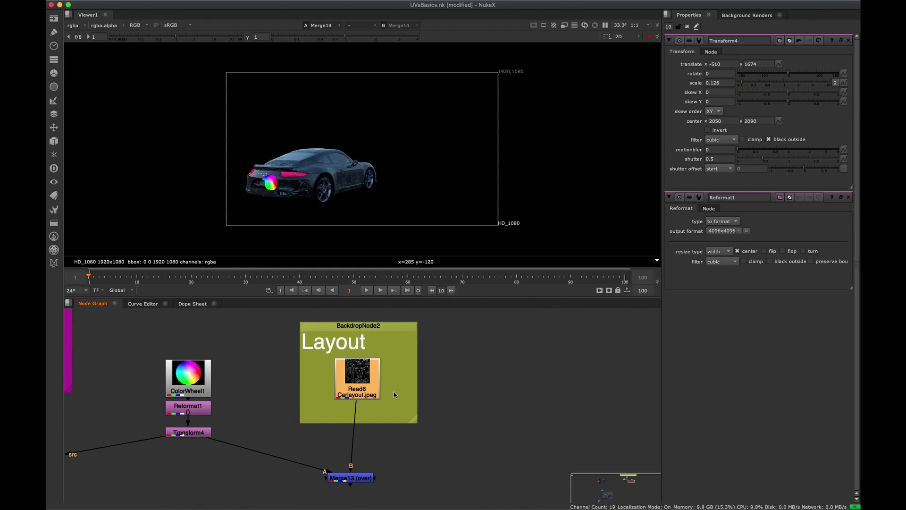
left_click(377, 386)
key("1")
key("space")
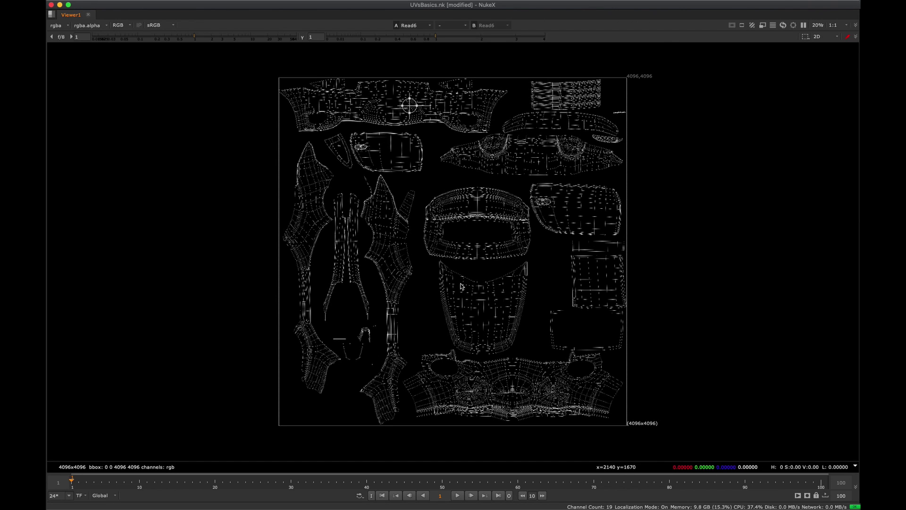
key("o")
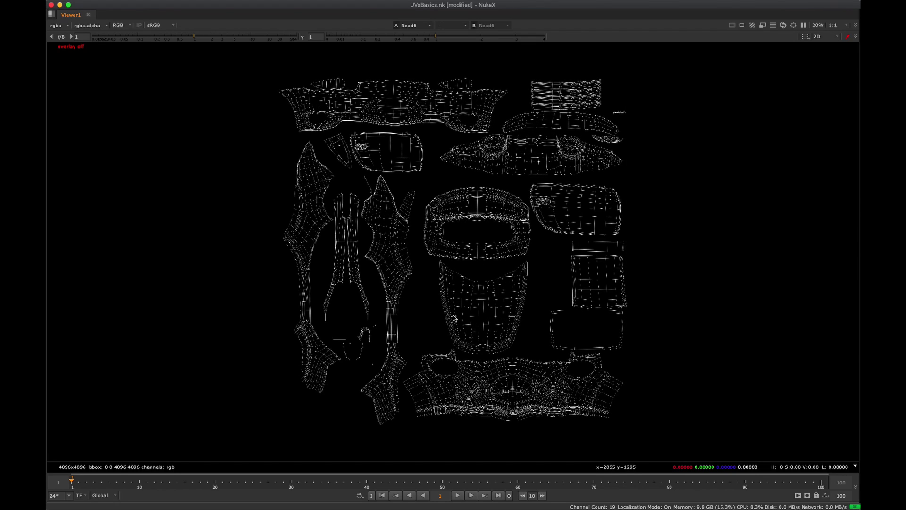
- Examine the UV islands of the car layout up close in the maximized viewer
scroll(451, 288, "up", 3)
scroll(451, 288, "right", 2)
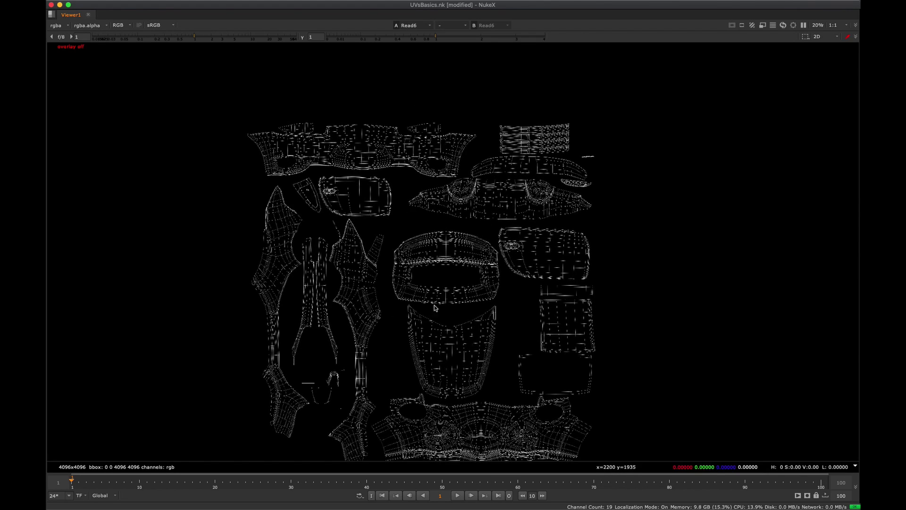
scroll(443, 297, "up", 2)
middle_click_drag(445, 295, 451, 257)
scroll(448, 256, "down", 4)
key("f")
scroll(414, 263, "up", 3)
key("space")
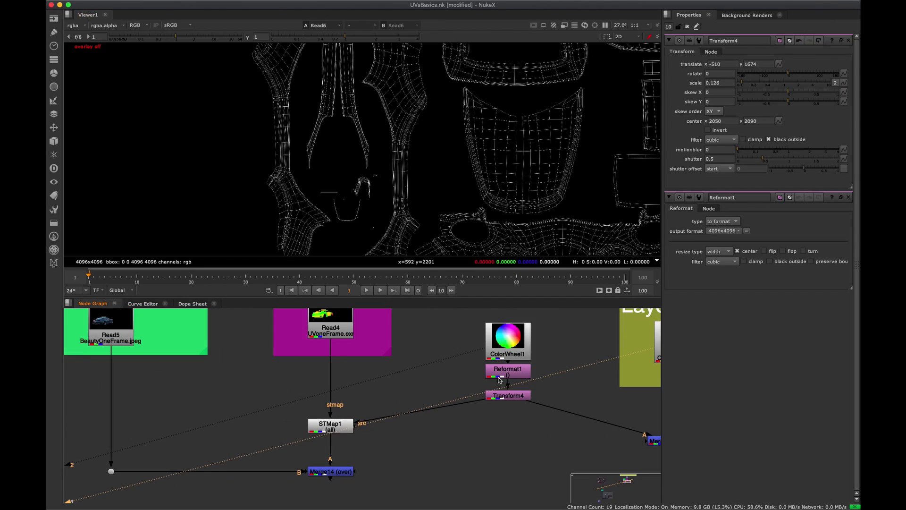
- Show the Read5 beauty render in the viewer and zoom in on the car
middle_click_drag(295, 410, 429, 385)
left_click(250, 312)
key("1")
scroll(389, 140, "up", 10)
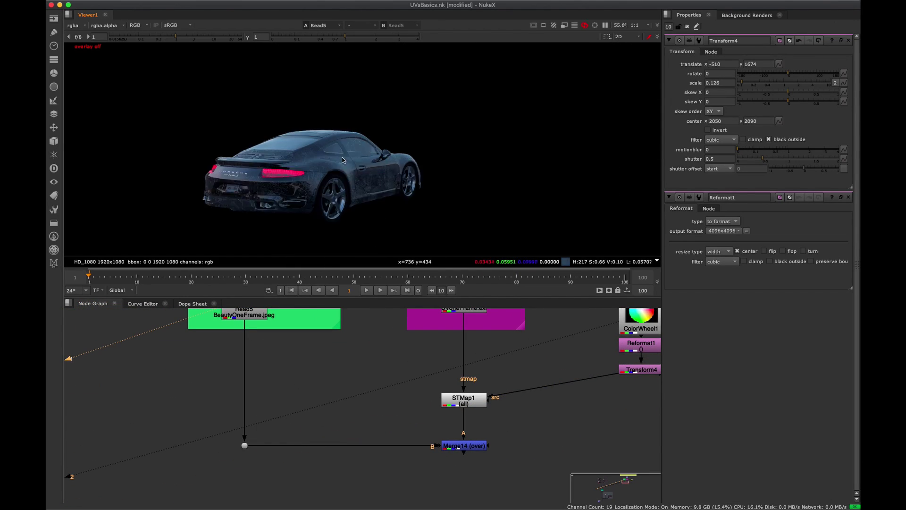
scroll(389, 141, "down", 4)
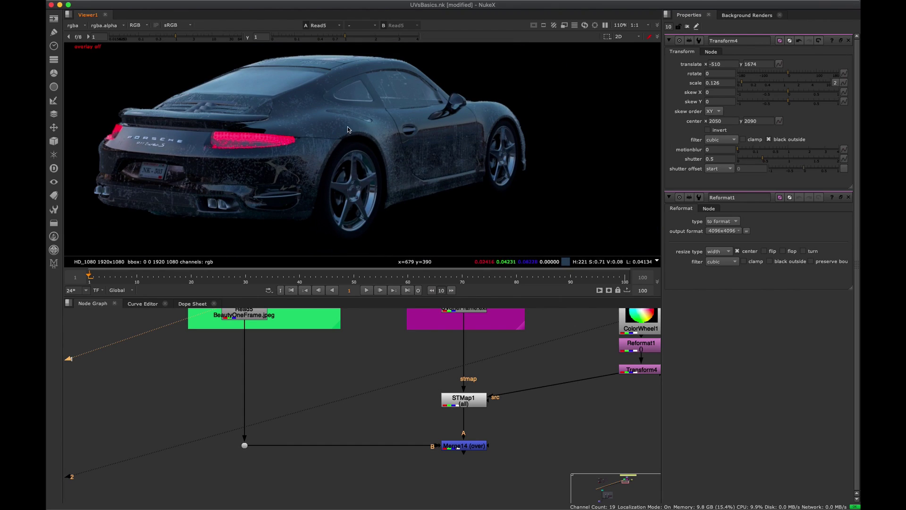
- Show the Read6 UV layout in the viewer, fitted to the frame
middle_click_drag(652, 360, 384, 360)
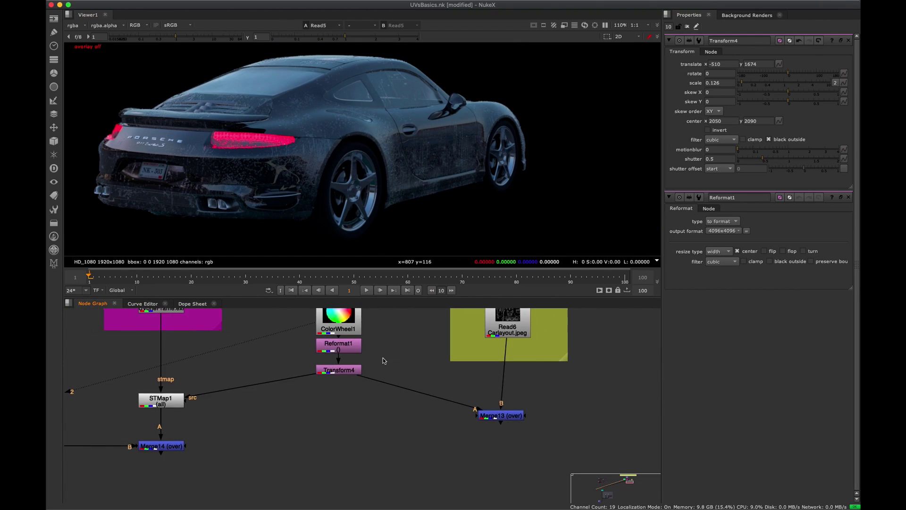
middle_click_drag(512, 332, 362, 355)
left_click(363, 356)
key("1")
key("f")
- Show the Merge13 layout composite in the viewer and bring back Transform4's on-screen handle
left_click(352, 439)
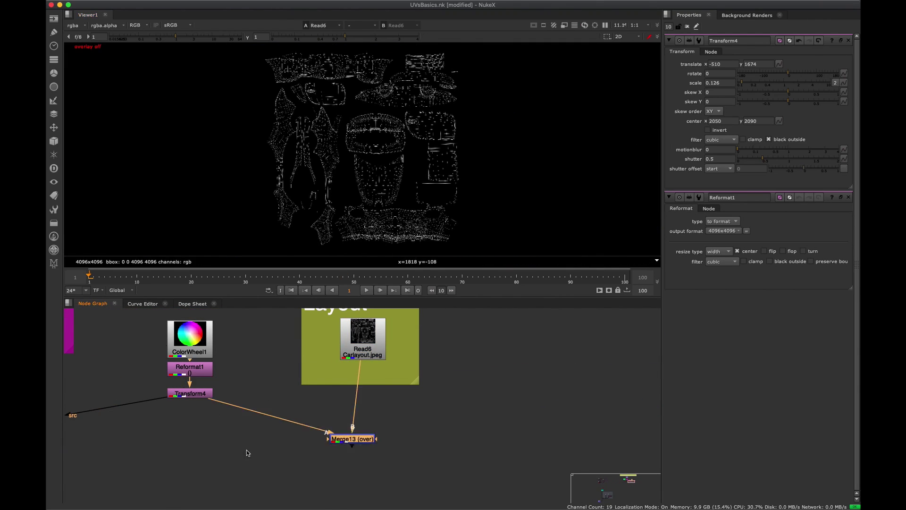
key("1")
double_click(190, 393)
scroll(377, 90, "up", 3)
middle_click_drag(378, 90, 382, 138)
key("q")
- Move the color wheel between the two long side panels of the layout, to about translate x -1335, y 635
left_click_drag(332, 108, 246, 184)
middle_click_drag(246, 184, 267, 129)
left_click_drag(261, 125, 288, 121)
- Move the Read7 checker image out of the Tester Material backdrop and place it beside ColorWheel1 in the node graph
middle_click_drag(253, 334, 374, 387)
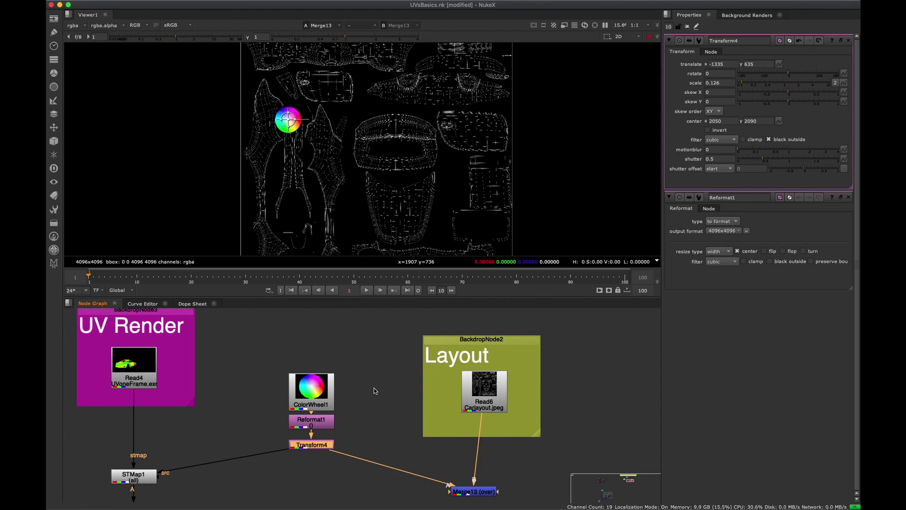
key("space")
scroll(378, 388, "down", 3)
scroll(299, 207, "up", 3)
mouse_move(301, 204)
left_mouse_down()
mouse_move(285, 204)
mouse_move(313, 203)
left_mouse_up()
middle_click_drag(314, 202, 350, 206)
left_click(331, 206)
left_click_drag(362, 212, 363, 219)
middle_click_drag(368, 223, 237, 167)
left_click_drag(238, 167, 322, 344)
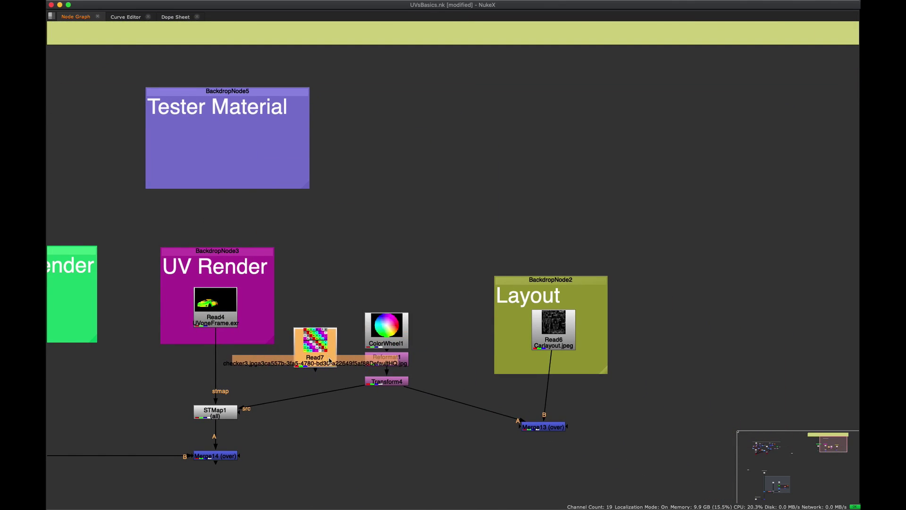
- Connect the Read7 checker image to STMap1's src input in place of Transform4
scroll(330, 331, "up", 4)
left_click_drag(378, 345, 316, 306)
middle_click_drag(250, 336, 512, 327)
left_click(493, 333)
left_click(416, 377)
middle_click_drag(469, 395, 366, 419)
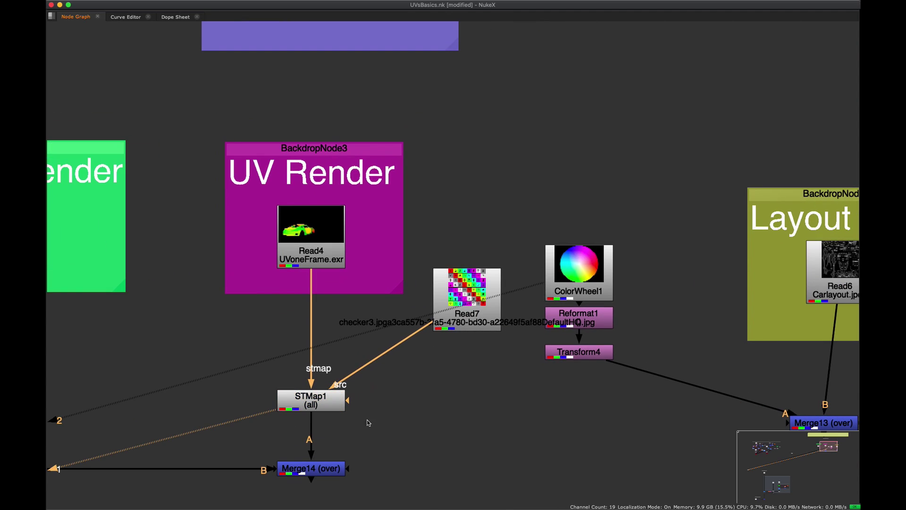
- Show the STMap1 output in the viewer and zoom in on the numbered checker pattern along the car's side
key("1")
key("space")
scroll(317, 206, "up", 5)
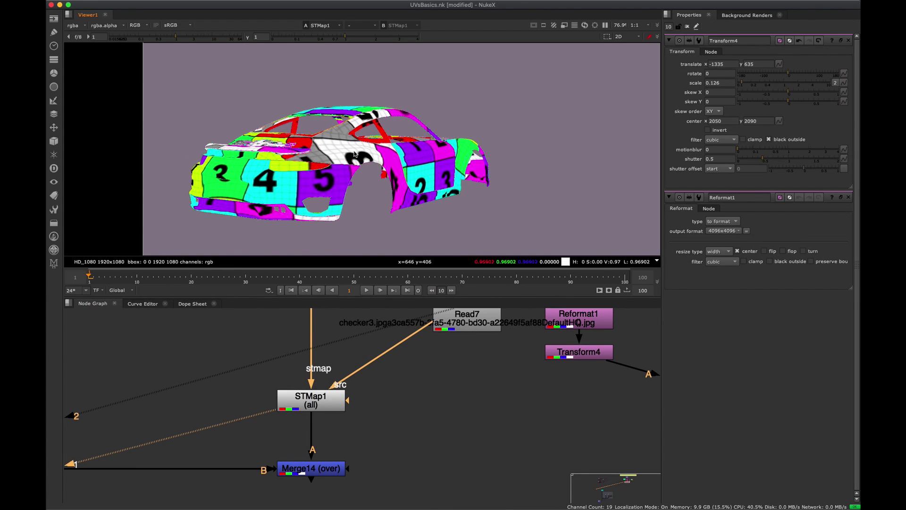
middle_click_drag(416, 334, 372, 391)
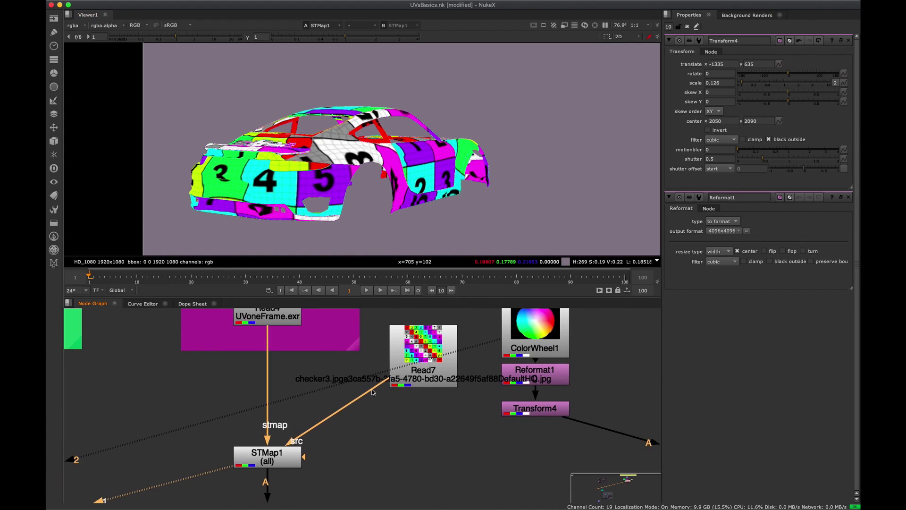
left_click(412, 381)
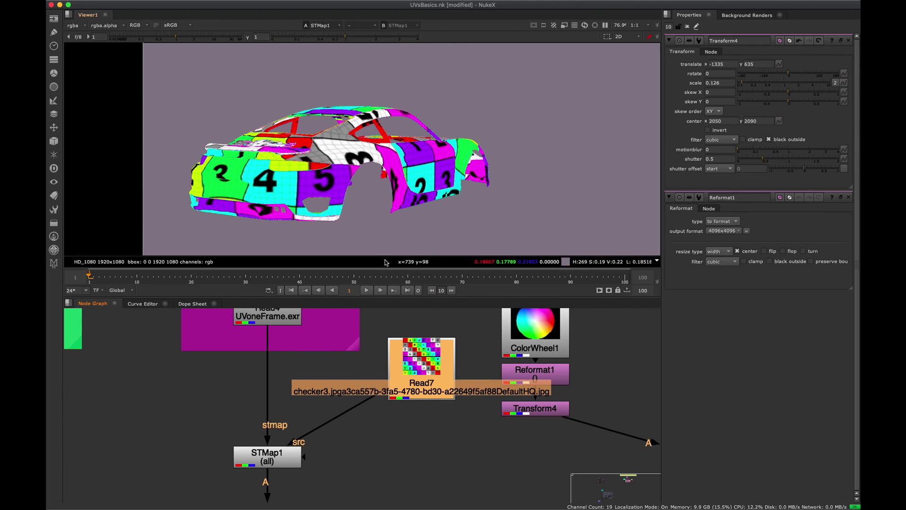
left_click_drag(426, 375, 430, 380)
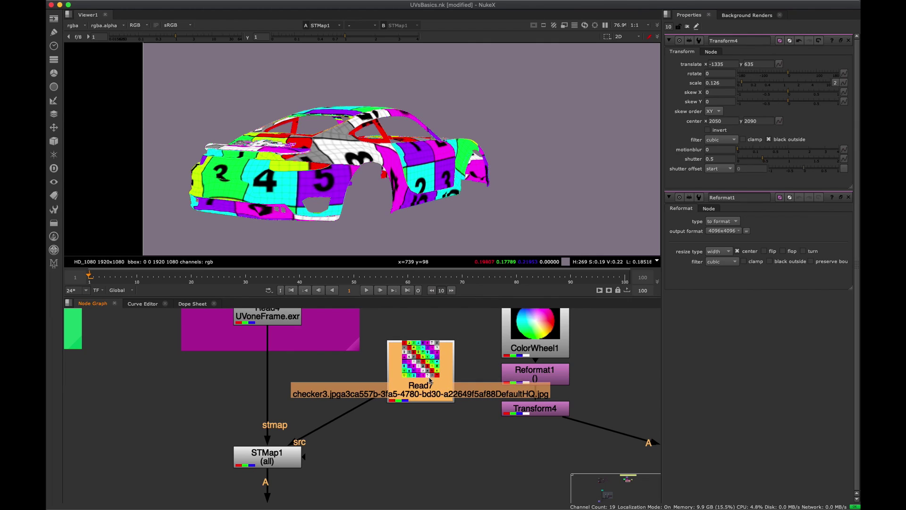
scroll(321, 177, "up", 6)
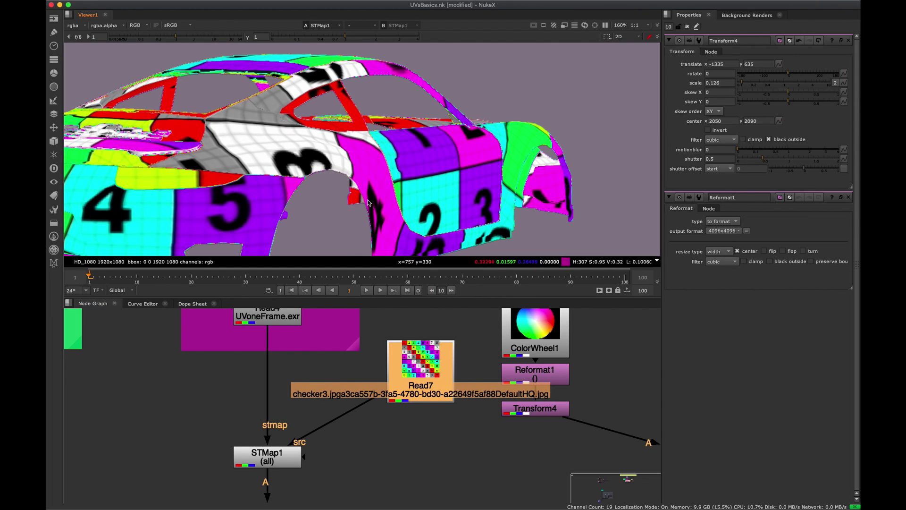
scroll(354, 181, "up", 4)
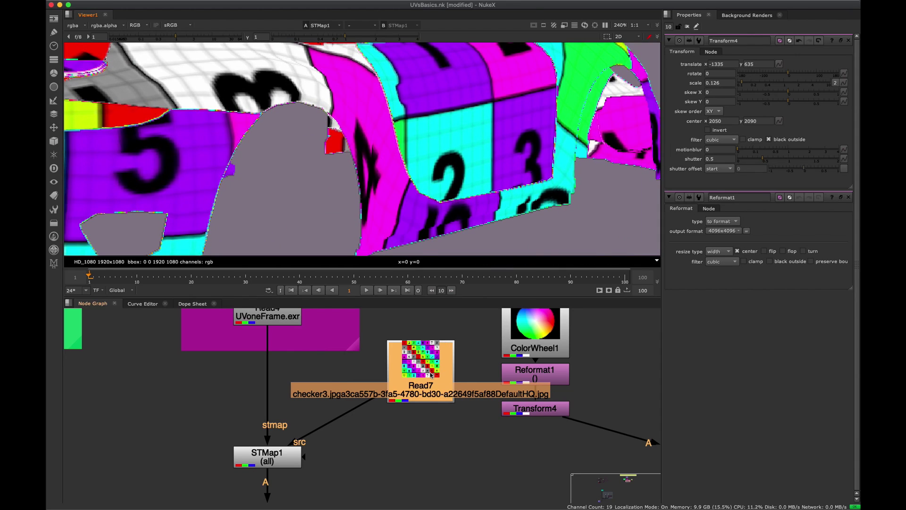
- Show the Read7 checker image in a maximized viewer and examine its numbered squares up close
key("1")
key("f")
key("space")
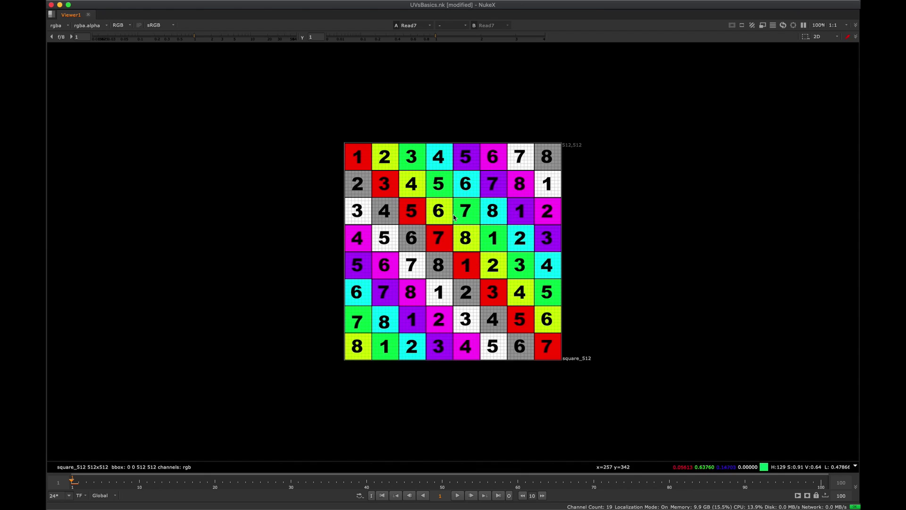
scroll(377, 225, "up", 4)
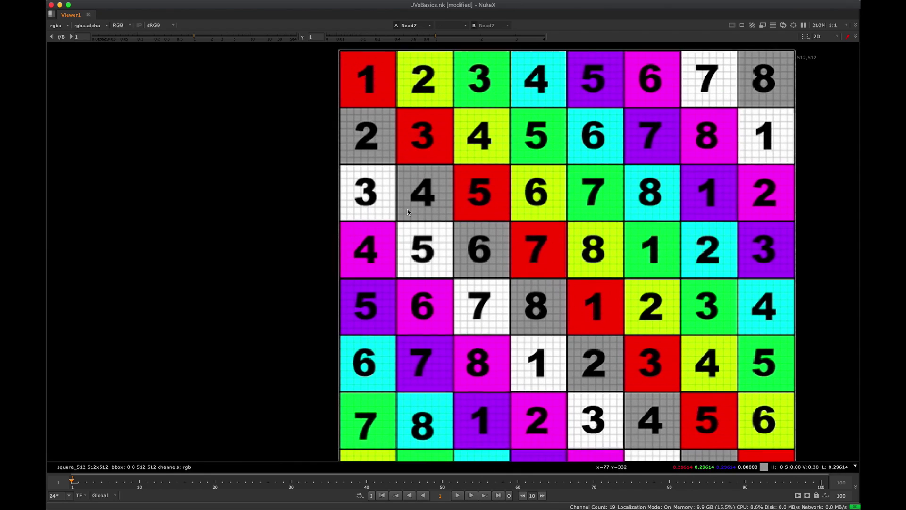
left_click_drag(386, 298, 389, 303)
middle_click_drag(388, 239, 317, 252)
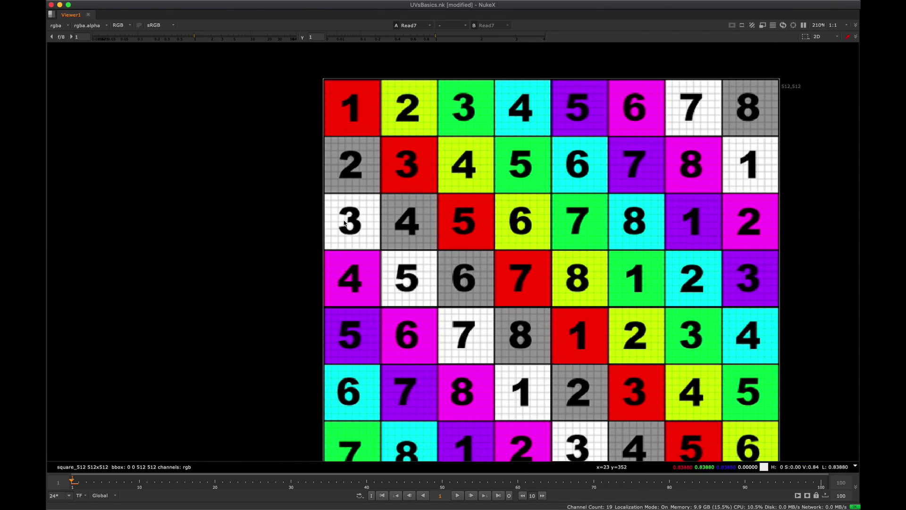
- Show the Read6 car layout in a maximized viewer and zoom in on the side panel UV islands
key("f")
key("space")
middle_click_drag(578, 371, 239, 403)
left_click(455, 356)
key("1")
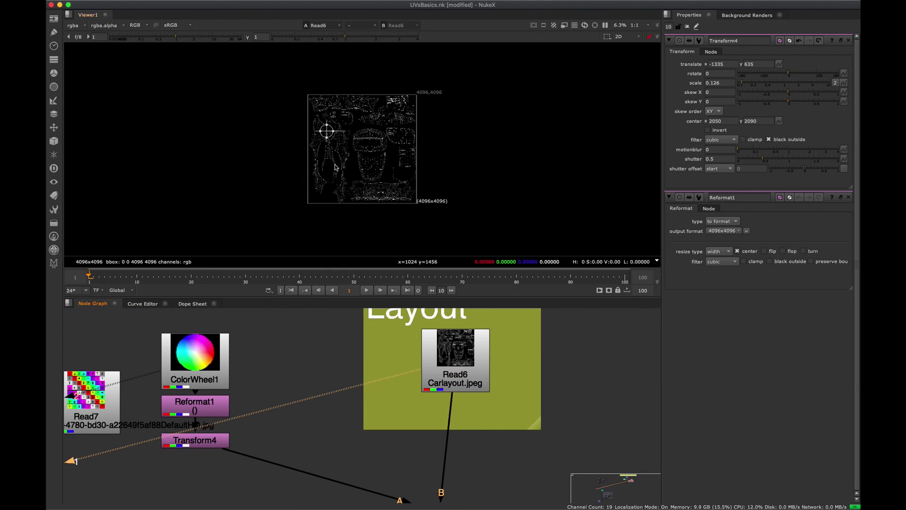
scroll(367, 124, "up", 2)
scroll(347, 144, "up", 1)
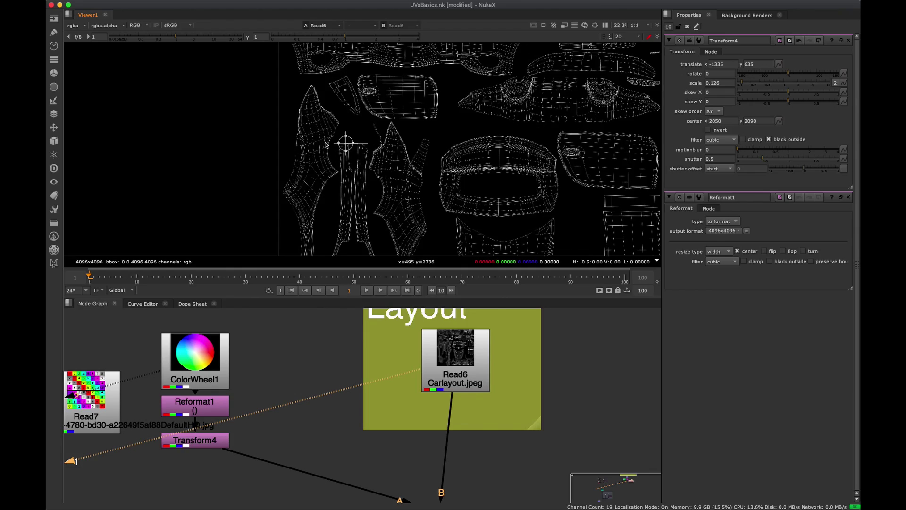
key("space")
scroll(395, 232, "up", 2)
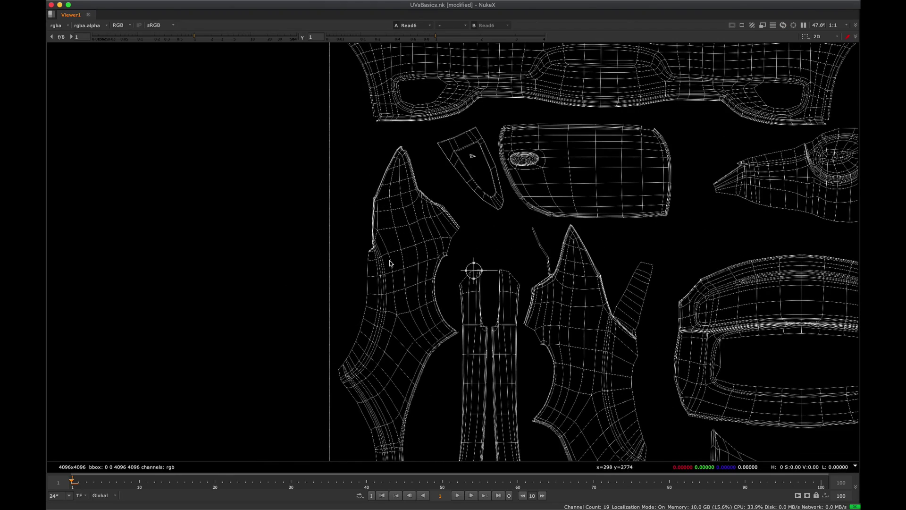
- Leave the maximized viewer and show the Read7 checker image again
scroll(391, 263, "down", 5)
middle_click_drag(403, 251, 396, 257)
key("space")
middle_click_drag(318, 345, 365, 356)
left_click(150, 415)
key("1")
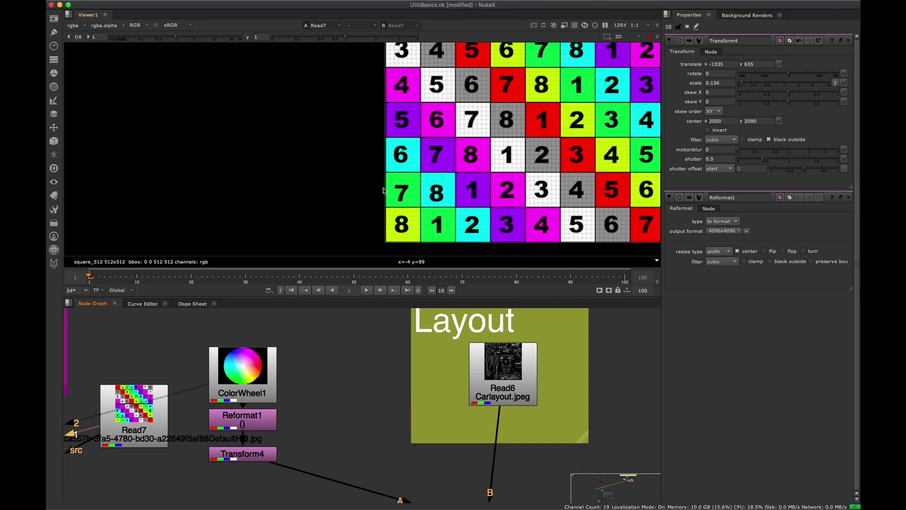
- Load the Read6 car layout into viewer input 2 and compare its full UV square with the Read7 checker image
middle_click_drag(394, 50, 300, 132)
left_click(501, 380)
key("2")
middle_click_drag(385, 155, 376, 165)
scroll(374, 166, "down", 2)
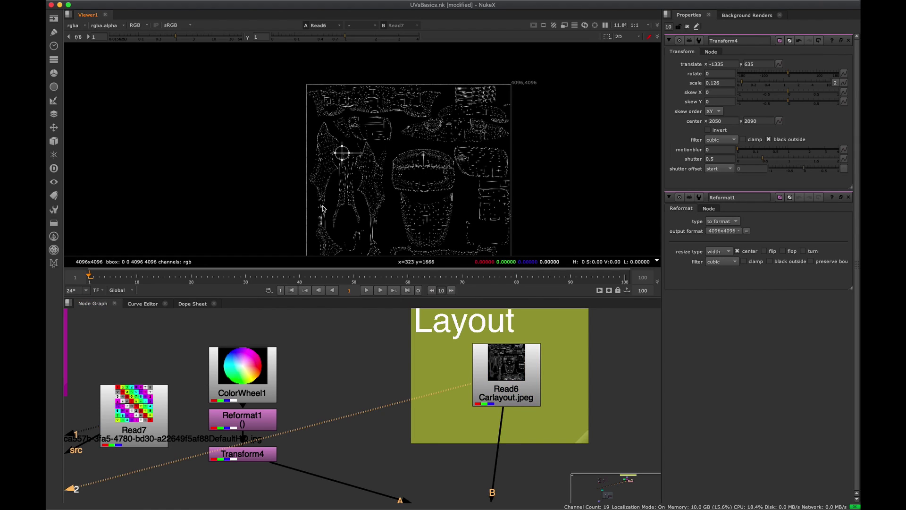
left_click(150, 410)
key("1")
middle_click_drag(415, 397, 338, 335)
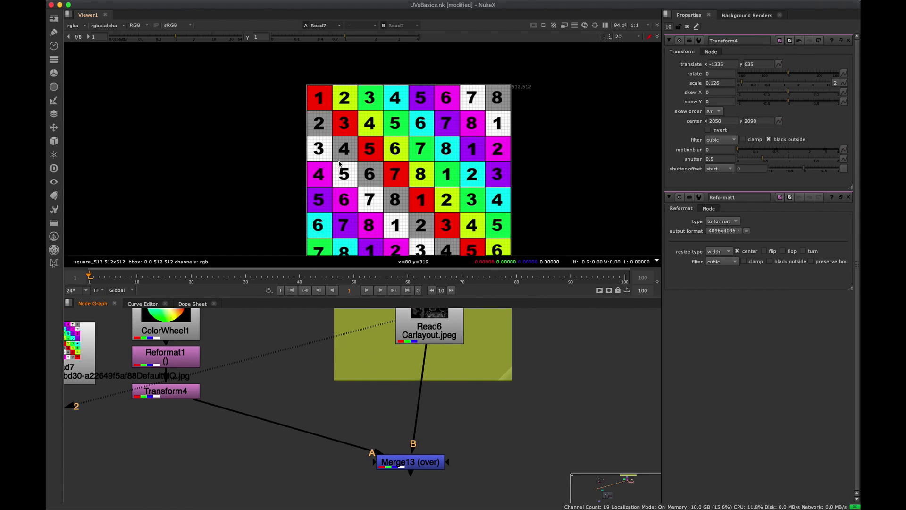
- With the Merge13 output in the viewer, move Transform4's color wheel on the UV layout to about x -1770, y 554
left_click(411, 462)
key("1")
left_click(166, 392)
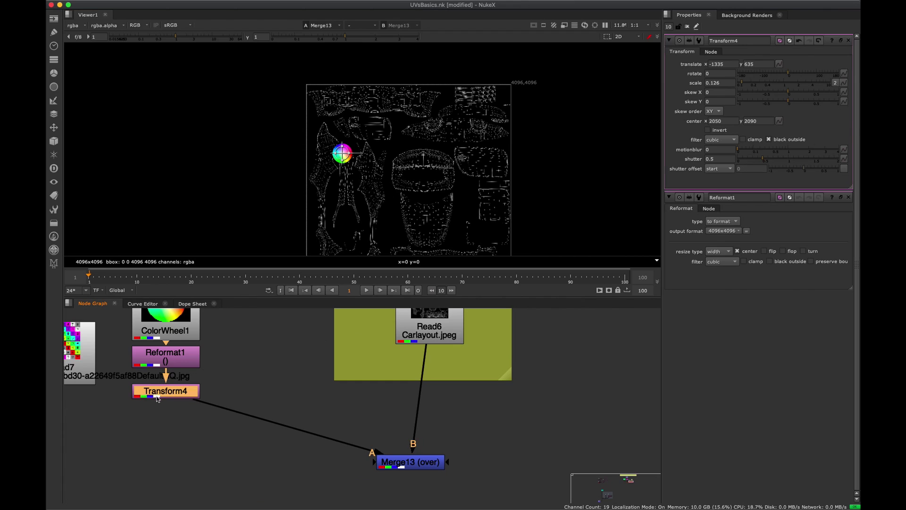
scroll(328, 156, "up", 5)
left_click_drag(391, 155, 304, 168)
middle_click_drag(304, 168, 402, 159)
scroll(398, 156, "down", 2)
left_click_drag(393, 142, 387, 151)
- Reconnect STMap1's src input to Transform4 and show the Merge14 composite over the car in the viewer
middle_click_drag(197, 426, 338, 384)
scroll(337, 384, "down", 2)
middle_click_drag(237, 364, 374, 388)
left_click(292, 398)
key("1")
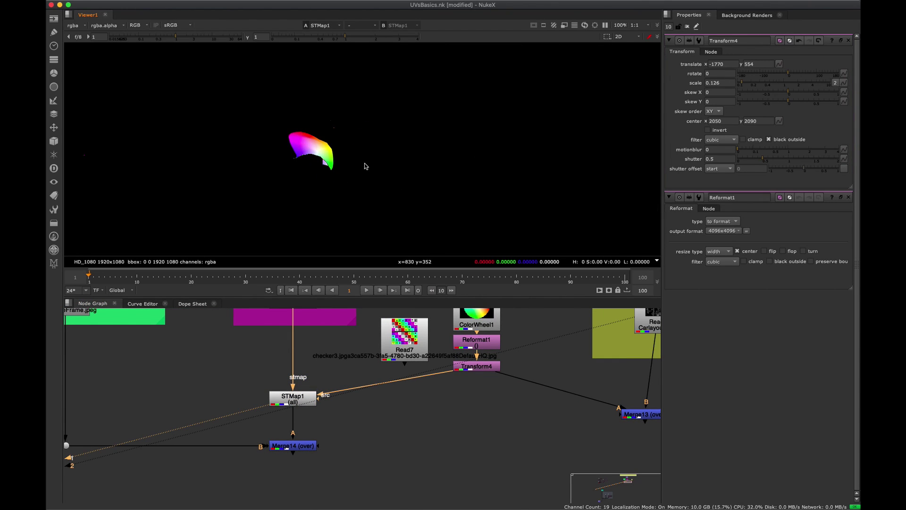
left_click(293, 446)
key("1")
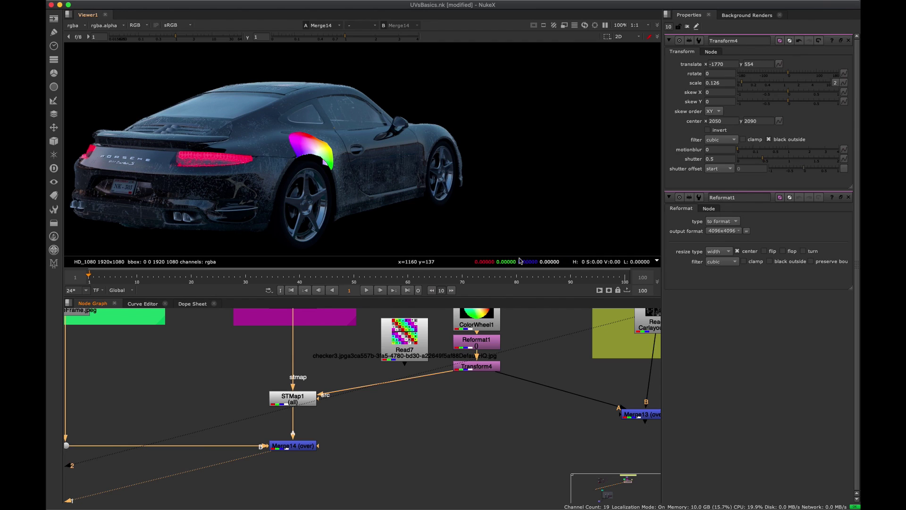
- Move the Read7 checker node back into the Tester Material backdrop
left_click_drag(396, 359, 362, 373)
middle_click_drag(413, 351, 419, 397)
key("space")
left_click_drag(379, 407, 310, 170)
middle_click_drag(356, 302, 412, 225)
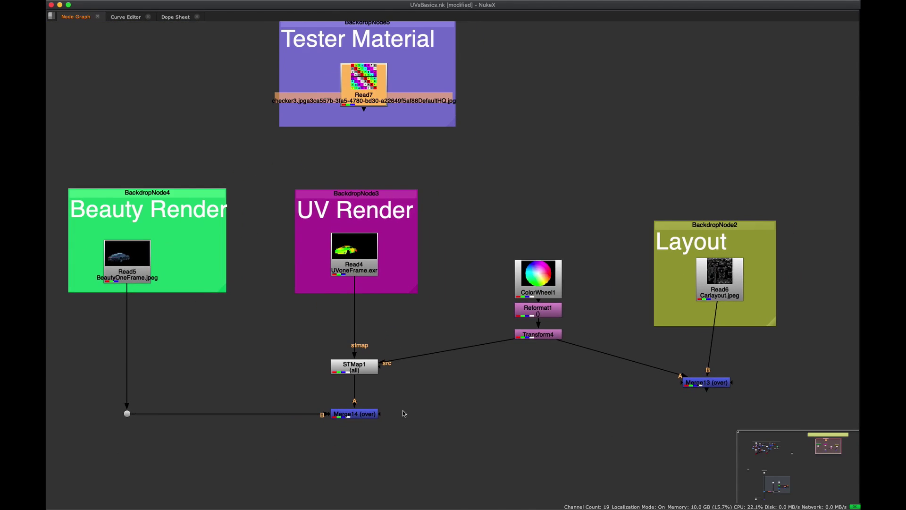
- Set Transform4's translate x to -1670 while viewing the Merge14 composite, to shift the color wheel on the rear fender
left_click_drag(477, 435, 325, 401)
middle_click_drag(325, 401, 356, 443)
key("space")
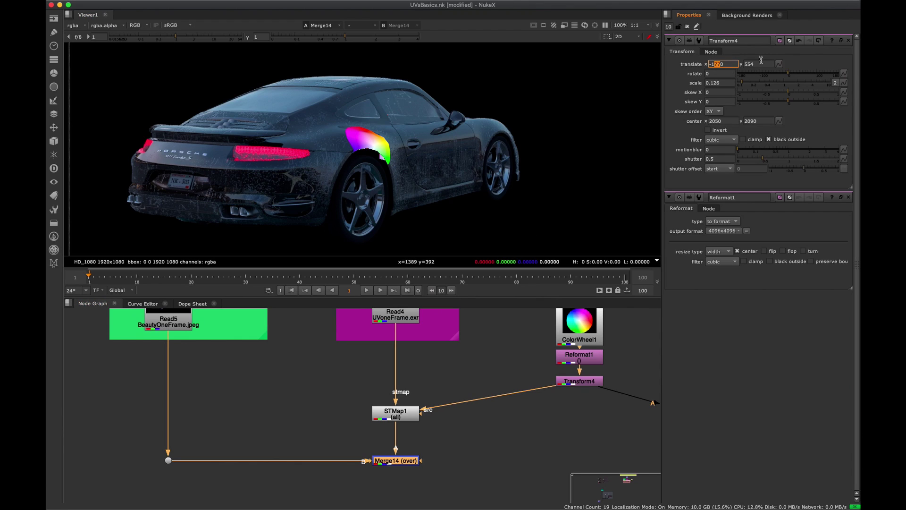
key("Down")
key("Down")
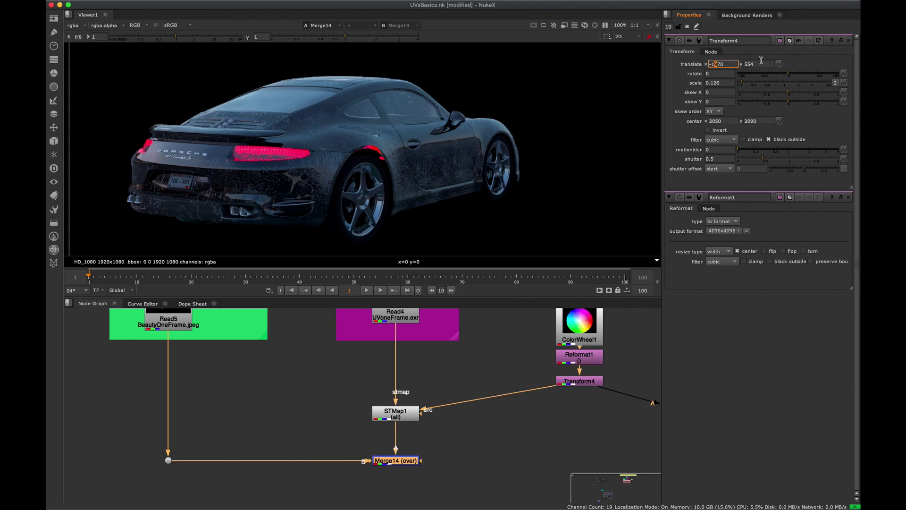
key("Up")
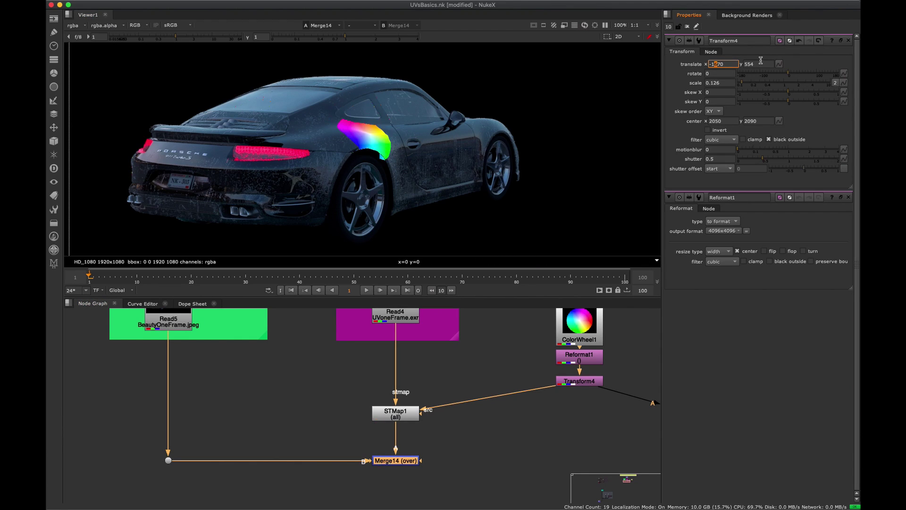
key("Tab")
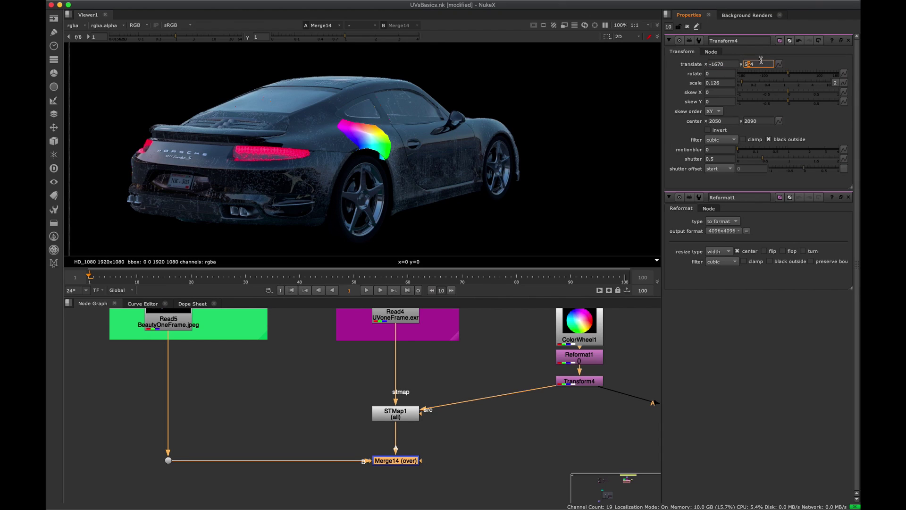
- Raise Transform4's translate y in increments to 814 to slide the color wheel along the car's rear side
key("Up")
key("Up")
key("Up")
key("Up")
key("Up")
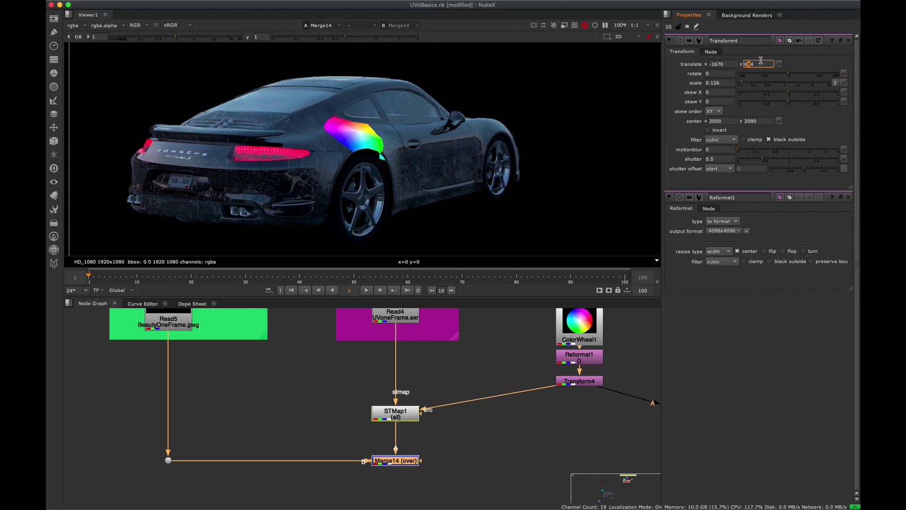
key("Up")
key("Up")
key("Up")
key("Up")
key("Up")
key("Up")
key("Up")
key("Up")
key("Up")
key("Up")
key("Up")
key("Up")
key("Up")
key("Up")
key("Up")
key("Up")
key("Up")
key("Up")
key("Up")
key("Up")
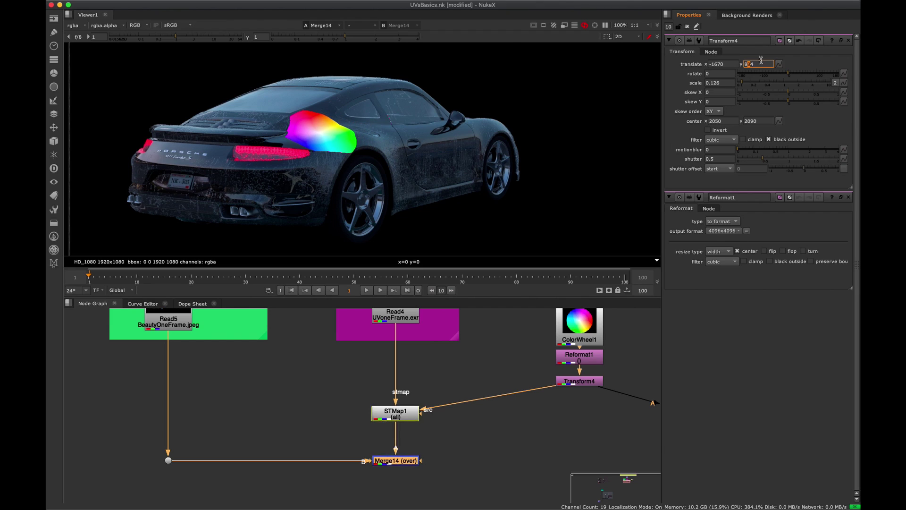
key("Down")
key("Down")
key("Down")
key("Down")
left_click(298, 375)
- Review the car UV setup in a maximized node graph, from the Beauty Render and UV Render backdrops to the Layout branch
middle_click_drag(520, 382, 520, 379)
key("space")
middle_click_drag(491, 424, 452, 283)
scroll(427, 303, "down", 5)
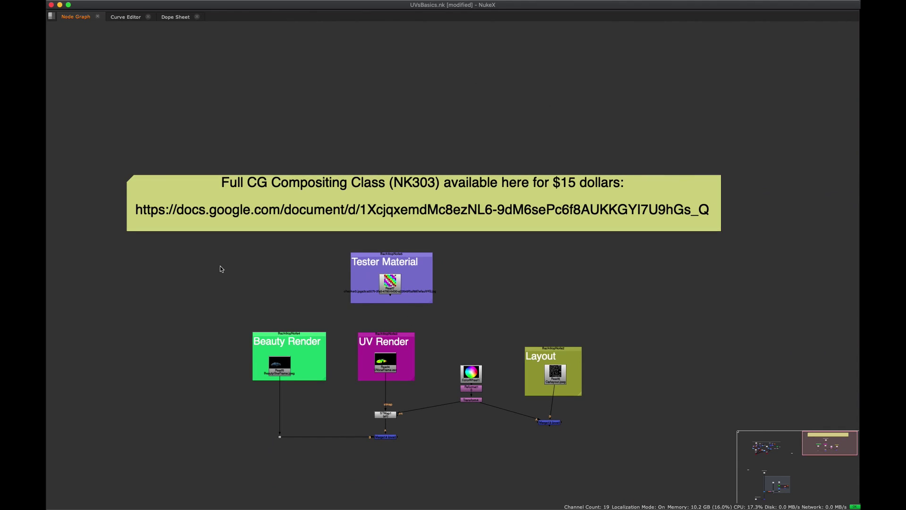
middle_click_drag(518, 232, 624, 213)
mouse_move(640, 183)
left_mouse_down()
mouse_move(621, 184)
mouse_move(635, 184)
left_mouse_up()
left_click(661, 252)
middle_click_drag(532, 210, 442, 231)
left_click_drag(536, 211, 525, 218)
middle_click_drag(459, 275, 494, 207)
left_click_drag(695, 242, 459, 350)
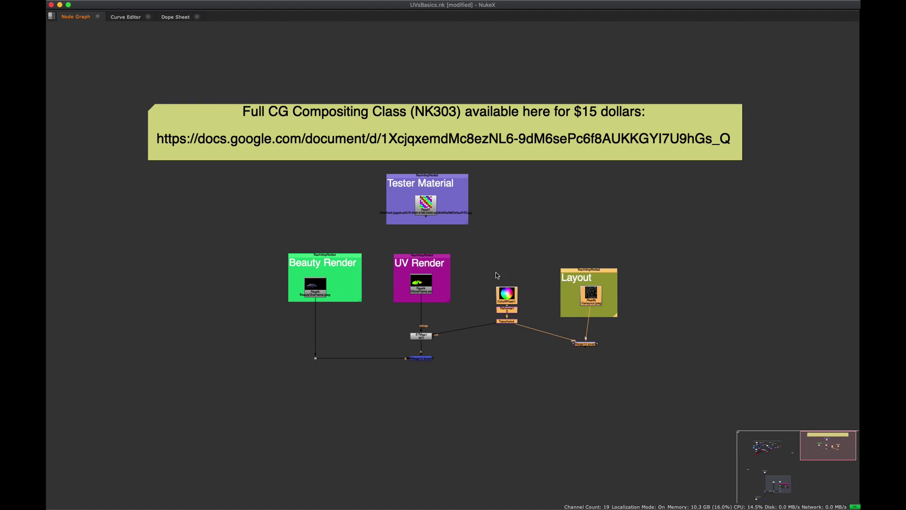
- Survey the whole script in the node graph, including the From Video and cube render setups beside the car setup
middle_click_drag(402, 254, 437, 226)
scroll(437, 227, "down", 2)
middle_click_drag(250, 310, 195, 325)
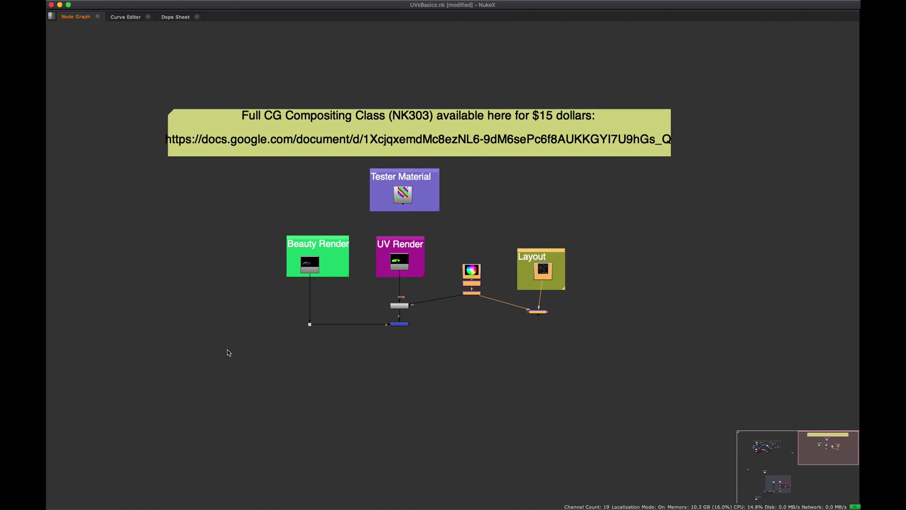
middle_click_drag(358, 253, 465, 246)
scroll(358, 245, "down", 3)
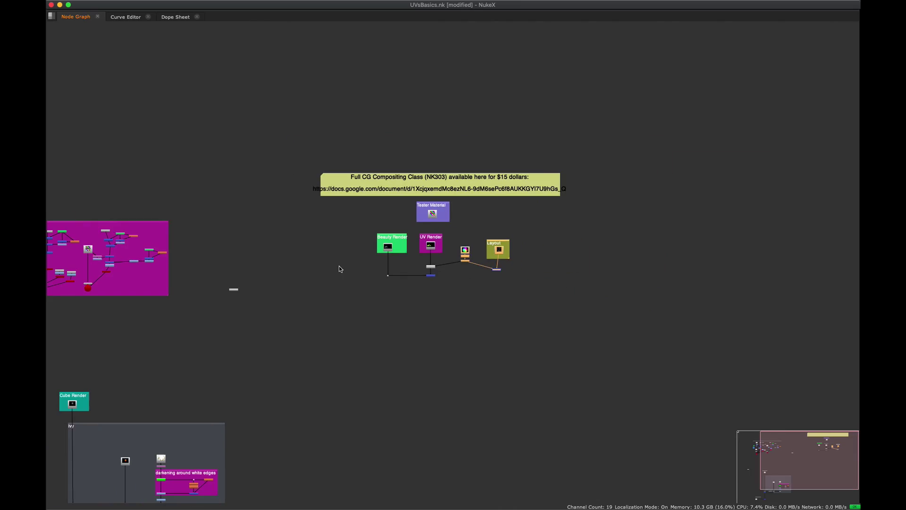
middle_click_drag(316, 328, 427, 271)
middle_click_drag(339, 266, 429, 250)
scroll(411, 257, "right", 3)
scroll(411, 257, "down", 1)
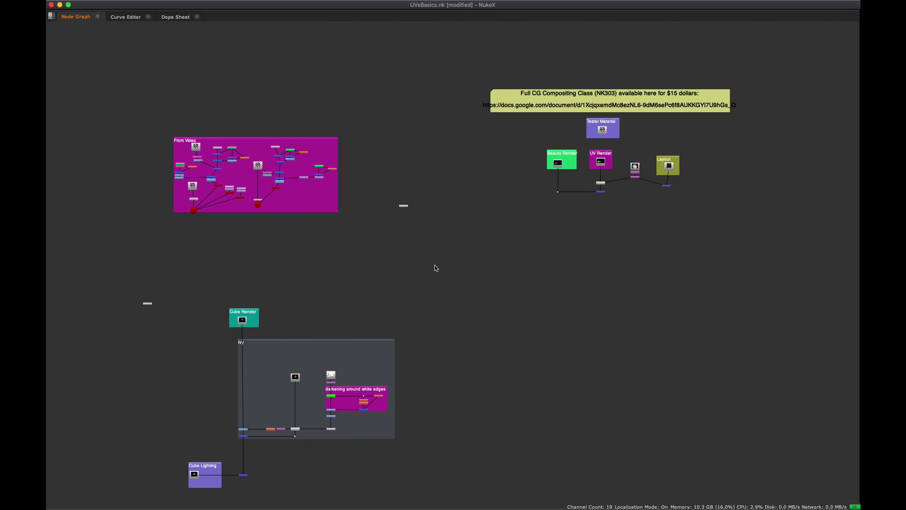
- Show the Read12 CubeUVs.exr pass from the Ivy backdrop in the viewer, fitted to the frame
scroll(335, 367, "up", 3)
left_click(316, 388)
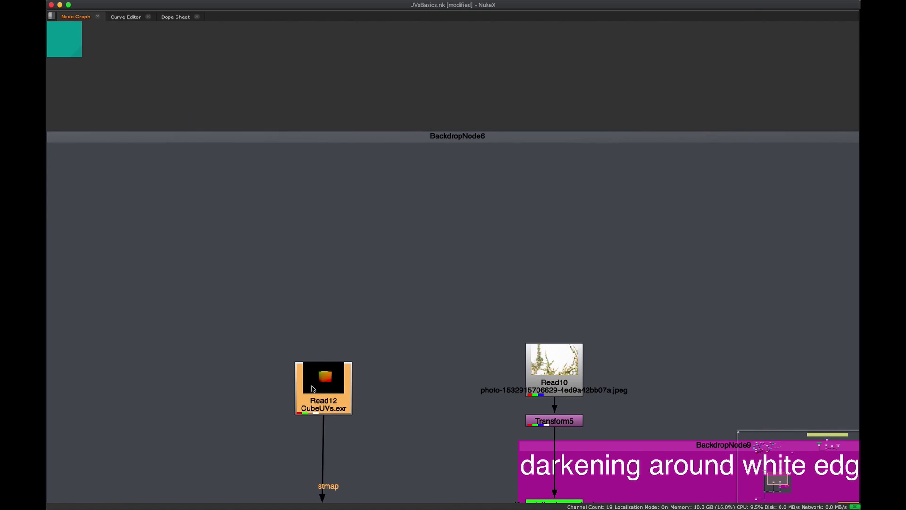
middle_click_drag(315, 388, 320, 430)
key("space")
key("1")
key("f")
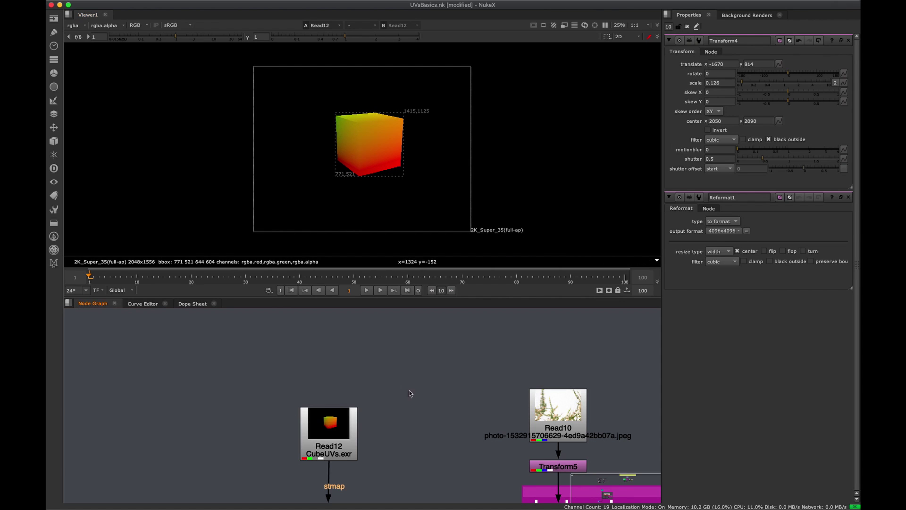
middle_click_drag(422, 419, 334, 388)
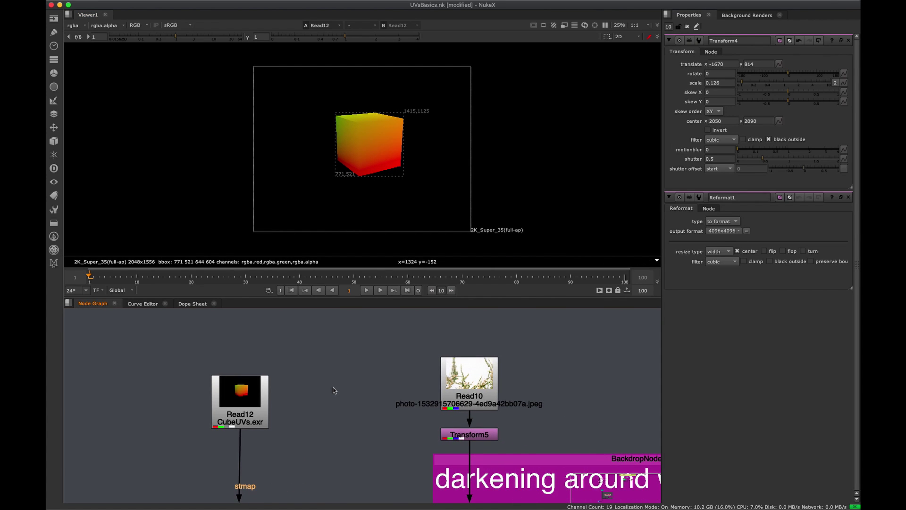
- Look over the From Video, cube and car node groups in a maximized node graph and return to the split layout
scroll(315, 401, "down", 5)
key("space")
middle_click_drag(278, 448, 406, 389)
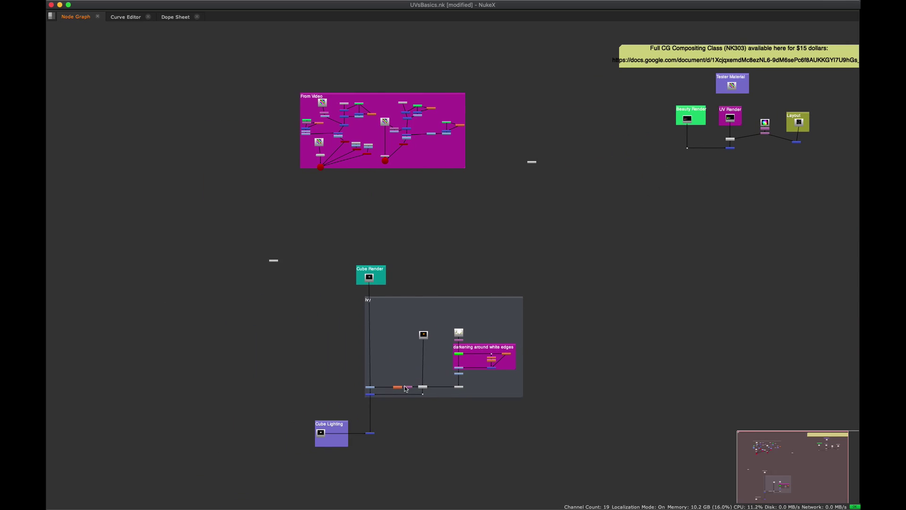
middle_click_drag(528, 369, 439, 377)
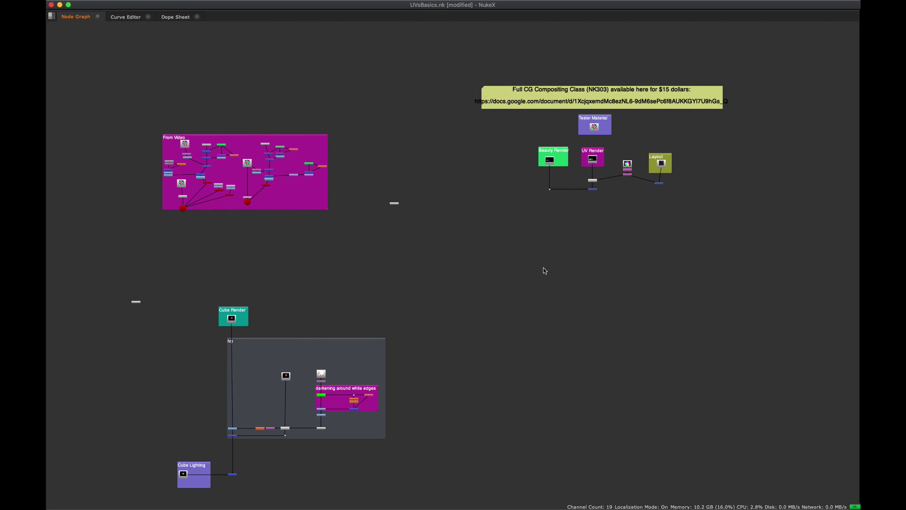
middle_click_drag(508, 262, 535, 265)
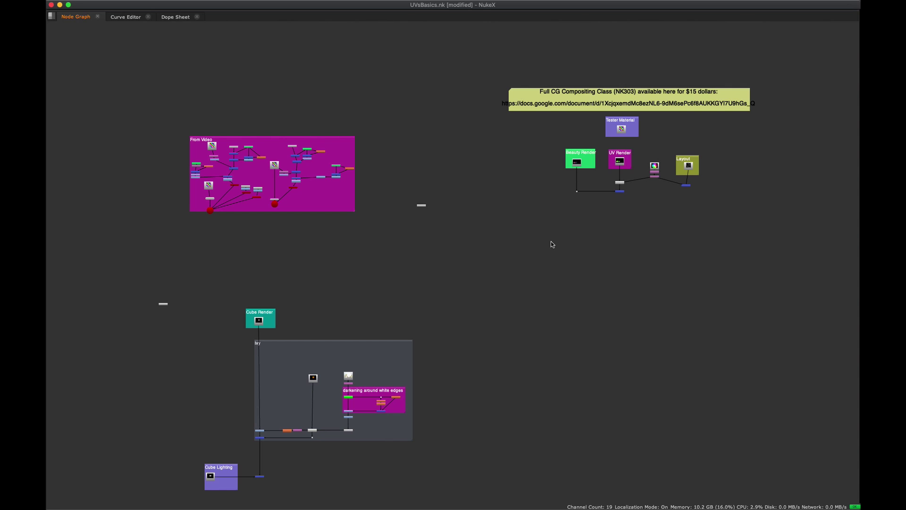
middle_click_drag(244, 317, 360, 312)
left_click_drag(479, 276, 360, 327)
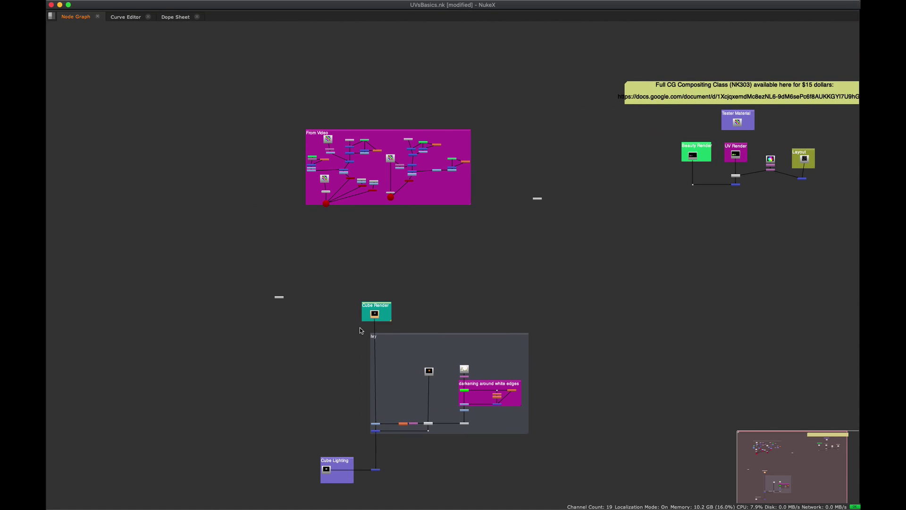
scroll(341, 344, "up", 3)
middle_click_drag(412, 293, 341, 361)
left_click(409, 321)
middle_click_drag(409, 321, 339, 359)
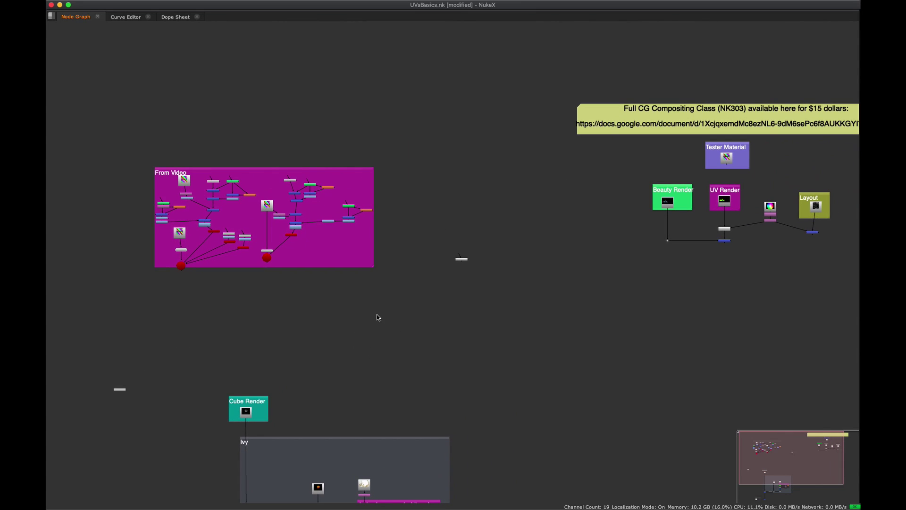
scroll(380, 301, "down", 4)
middle_click_drag(391, 318, 391, 360)
key("space")
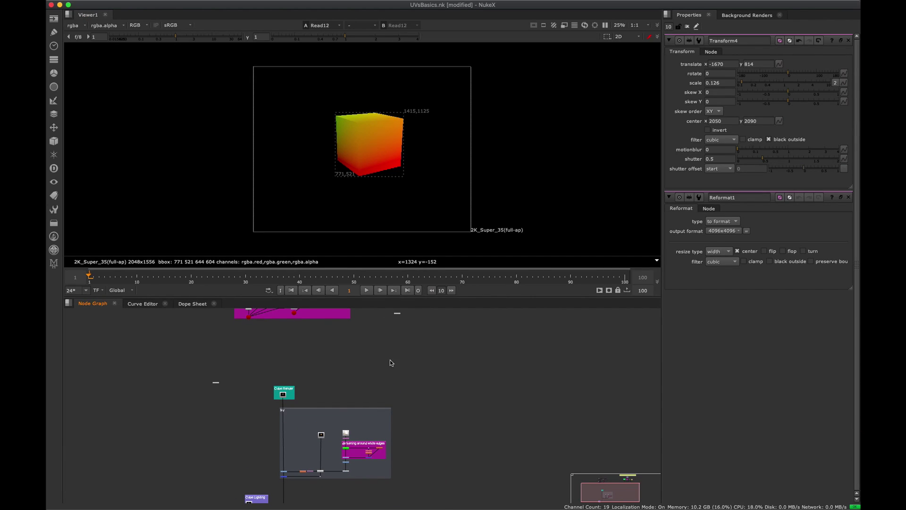